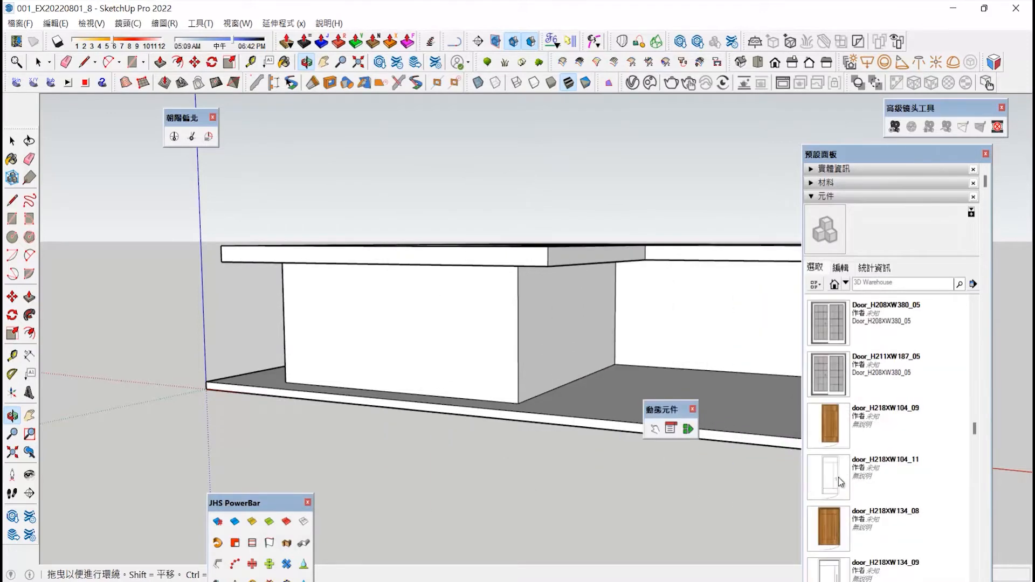
Insert the Infinity Sliding French Door 3 Panel component at the base of the building's front wall.
{"action": "scroll", "coordinate": [837, 491], "scroll_direction": "down", "scroll_amount": 2}
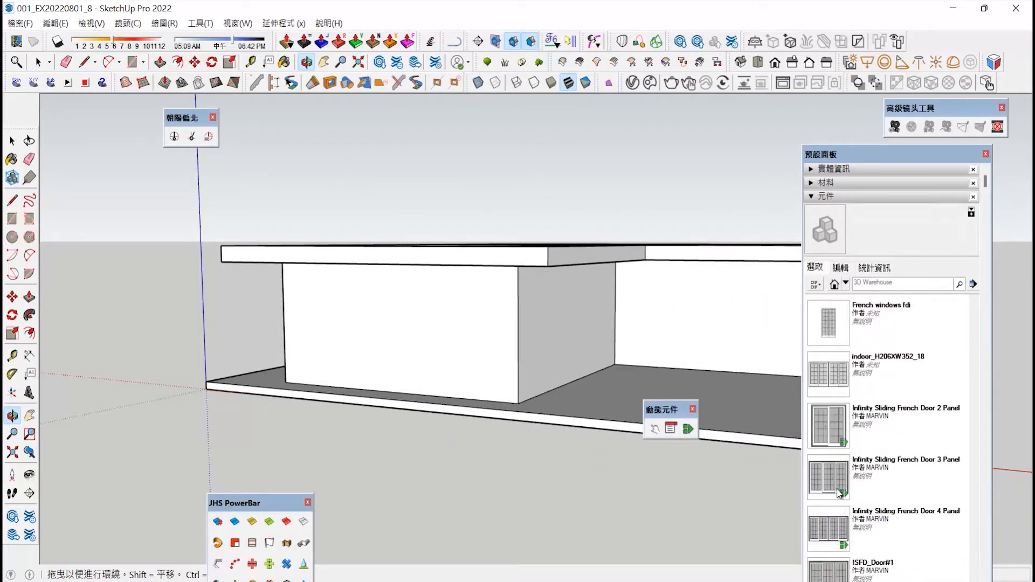
{"action": "left_click", "coordinate": [837, 488]}
{"action": "scroll", "coordinate": [399, 380], "scroll_direction": "up", "scroll_amount": 3}
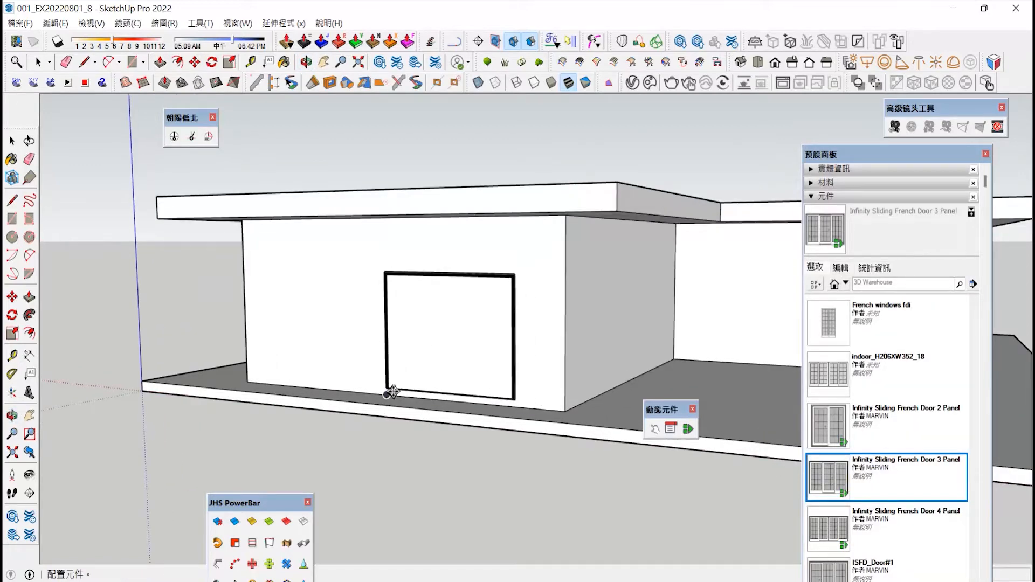
{"action": "left_click", "coordinate": [389, 394]}
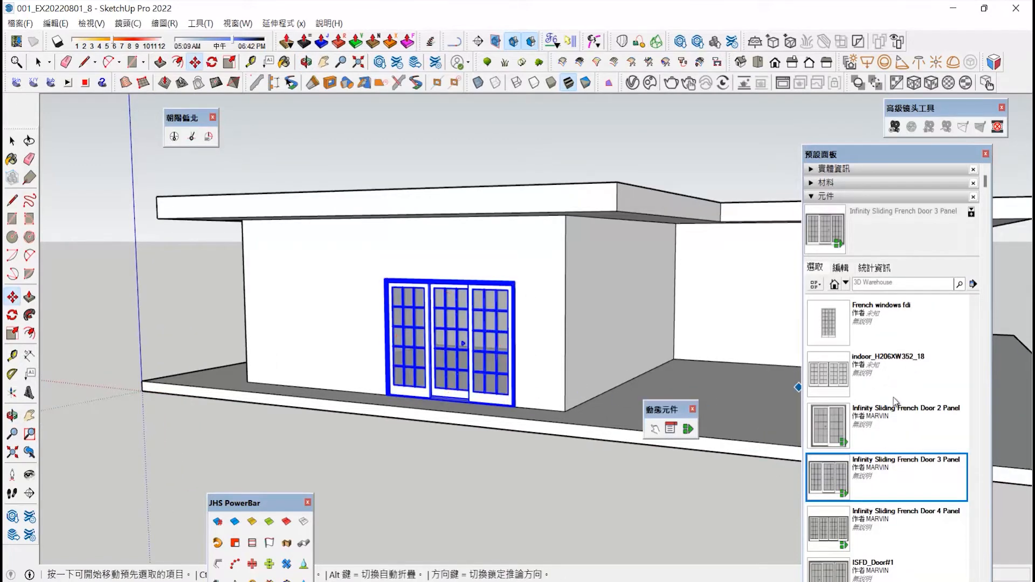
Load the Double folder from Upload as the local component collection and browse its window (窗) components.
{"action": "scroll", "coordinate": [896, 400], "scroll_direction": "up", "scroll_amount": 10}
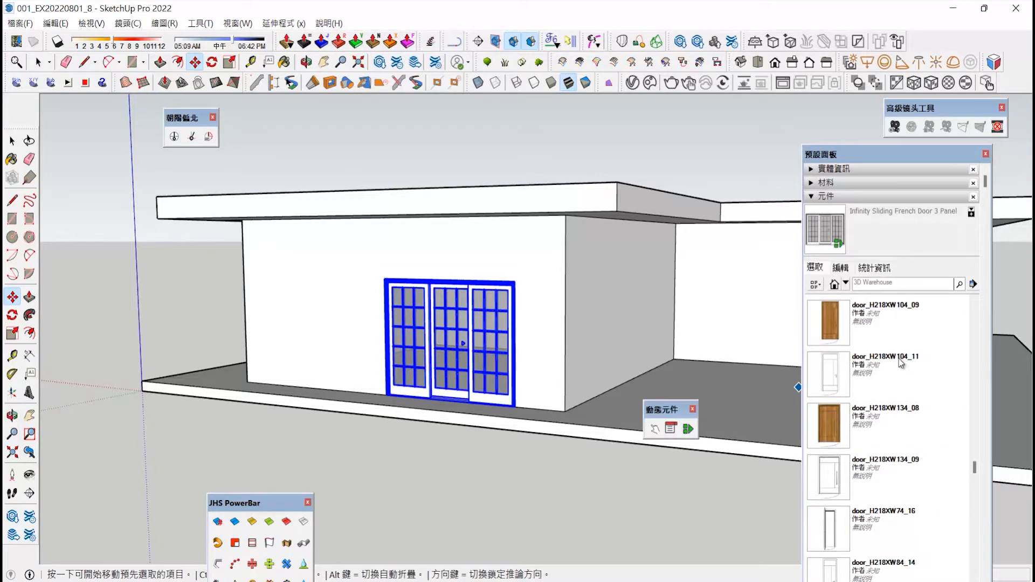
{"action": "scroll", "coordinate": [901, 363], "scroll_direction": "up", "scroll_amount": 3}
{"action": "left_click", "coordinate": [973, 284]}
{"action": "left_click", "coordinate": [965, 290]}
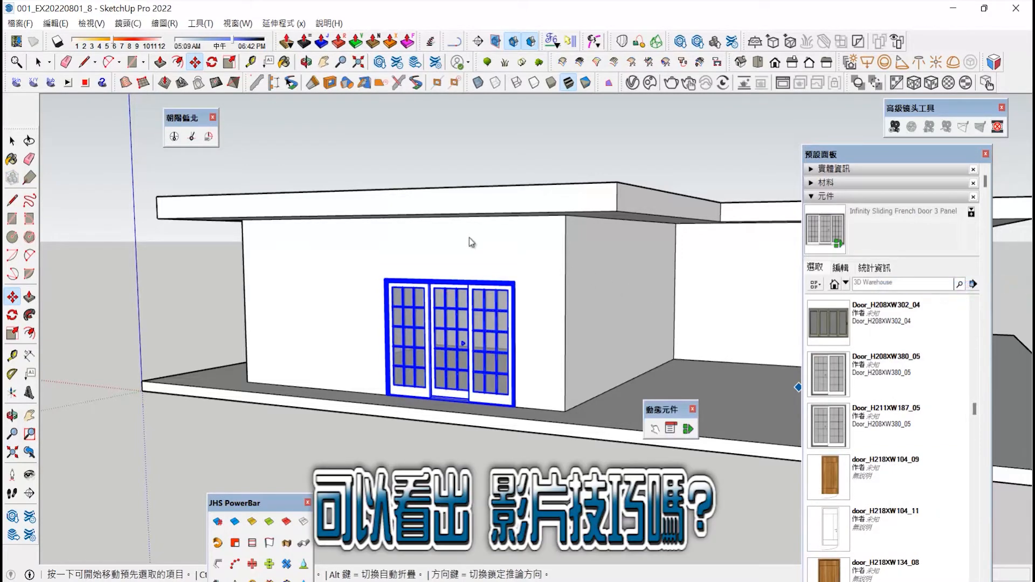
{"action": "left_click", "coordinate": [276, 374]}
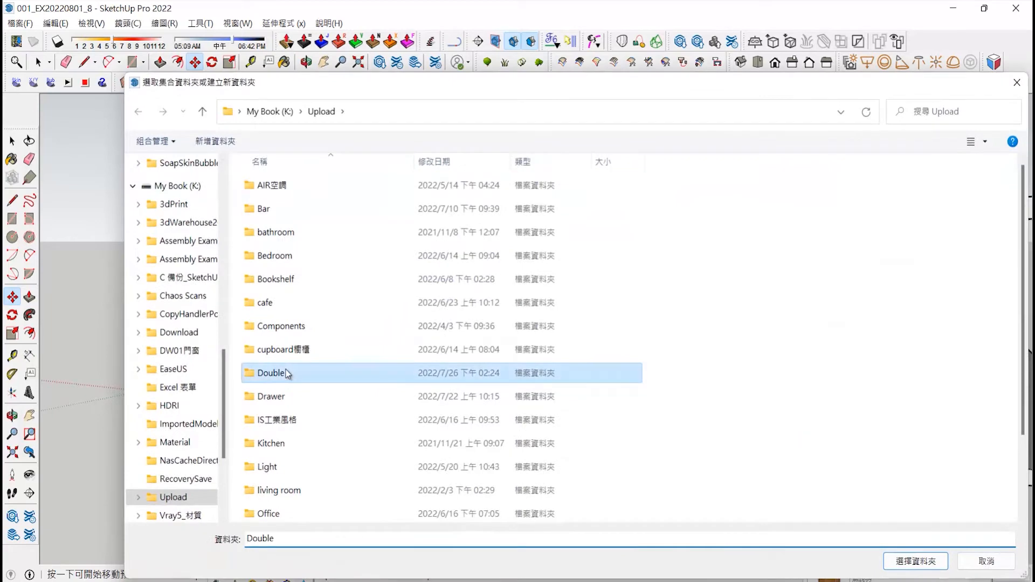
{"action": "double_click", "coordinate": [288, 374]}
{"action": "left_click", "coordinate": [922, 563]}
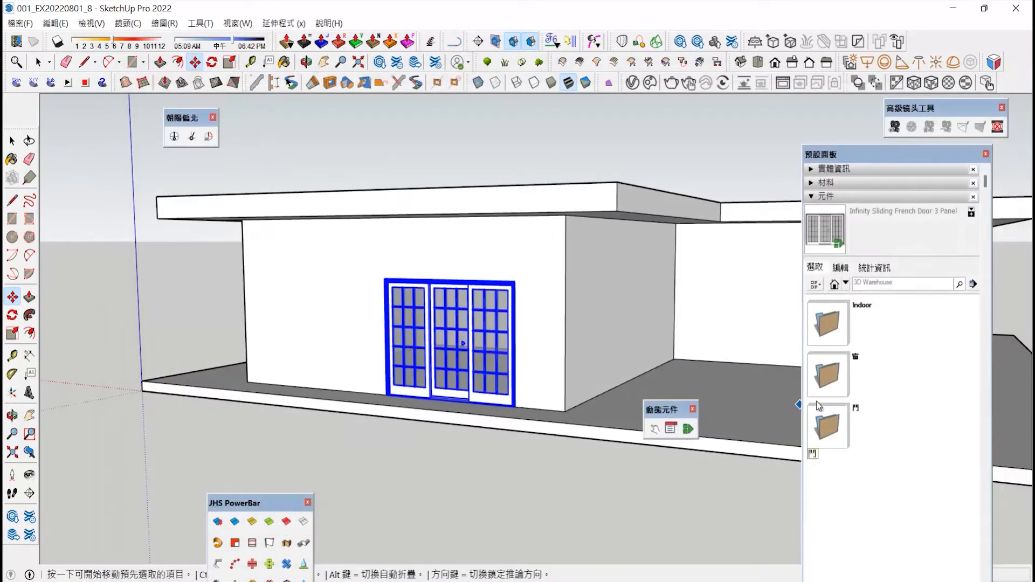
{"action": "scroll", "coordinate": [855, 445], "scroll_direction": "down", "scroll_amount": 10}
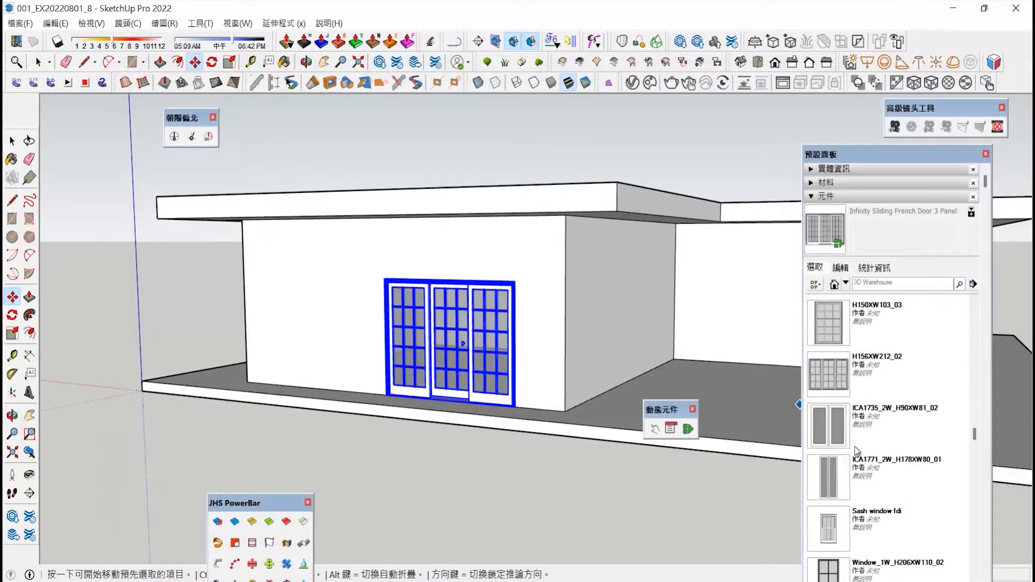
{"action": "scroll", "coordinate": [856, 452], "scroll_direction": "up", "scroll_amount": 3}
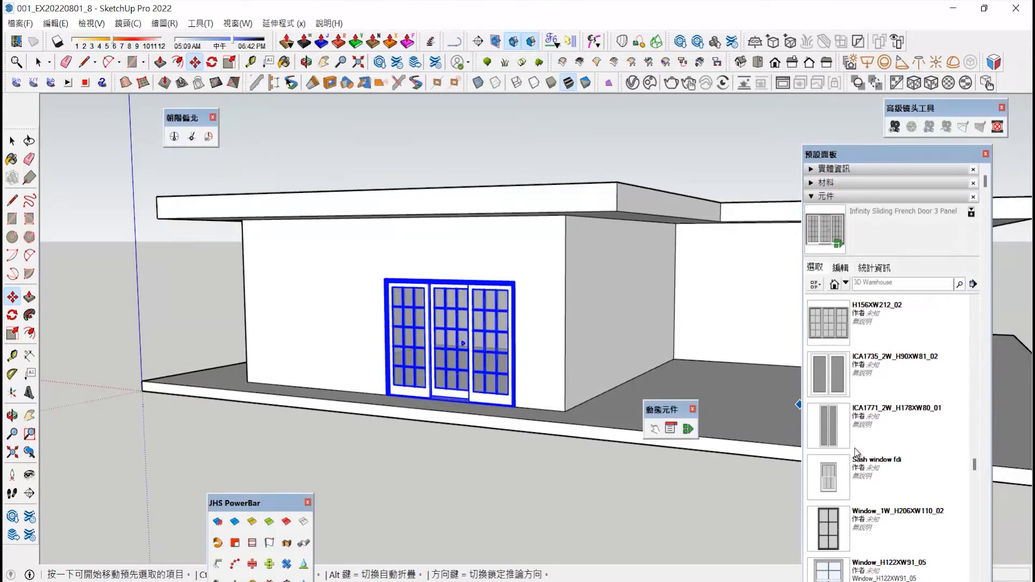
Place a horizontal guide line on the front wall, offset upward from the wall's bottom edge.
{"action": "left_click", "coordinate": [12, 355]}
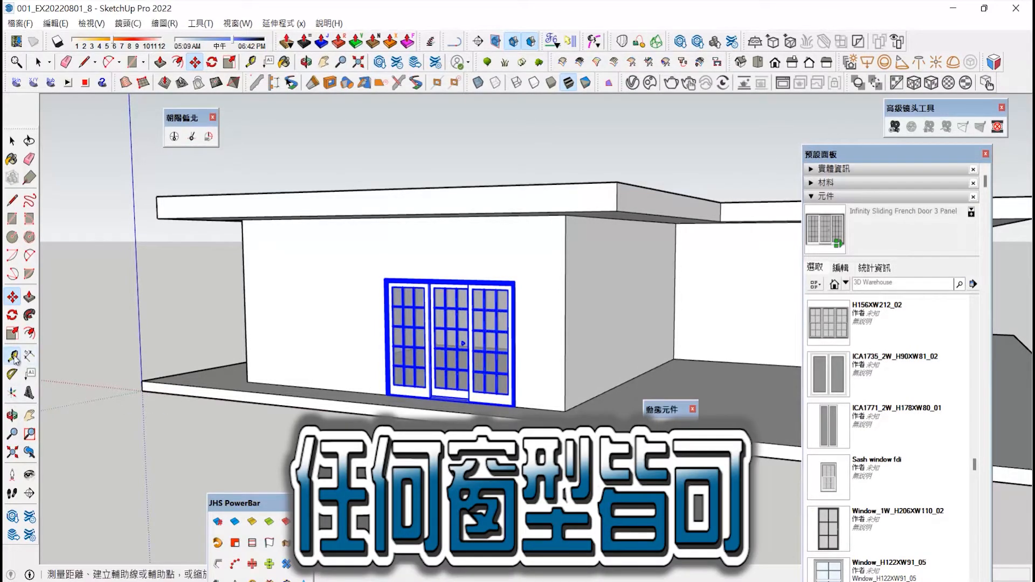
{"action": "scroll", "coordinate": [390, 396], "scroll_direction": "up", "scroll_amount": 2}
{"action": "left_click", "coordinate": [352, 389]}
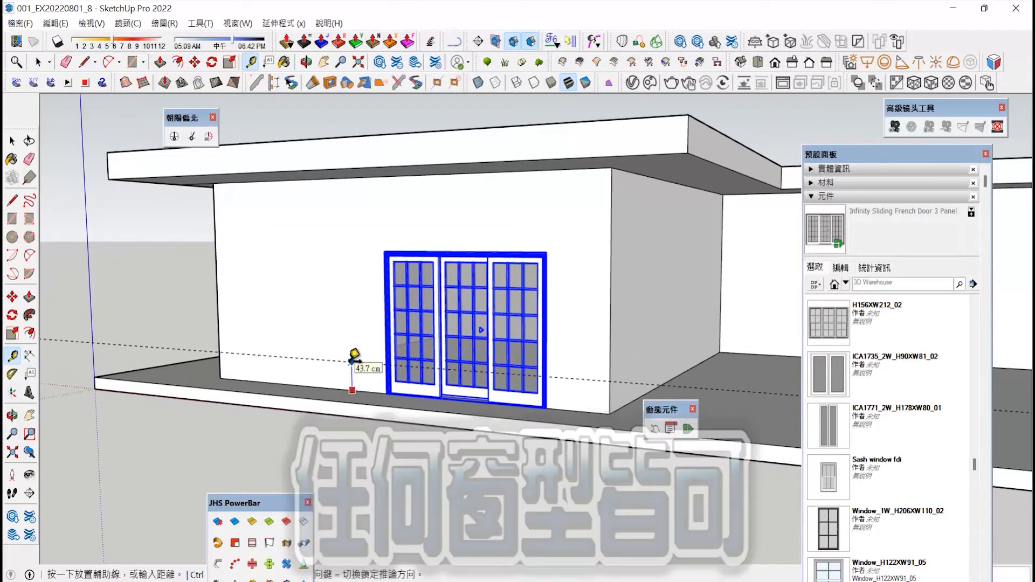
{"action": "left_click", "coordinate": [354, 358]}
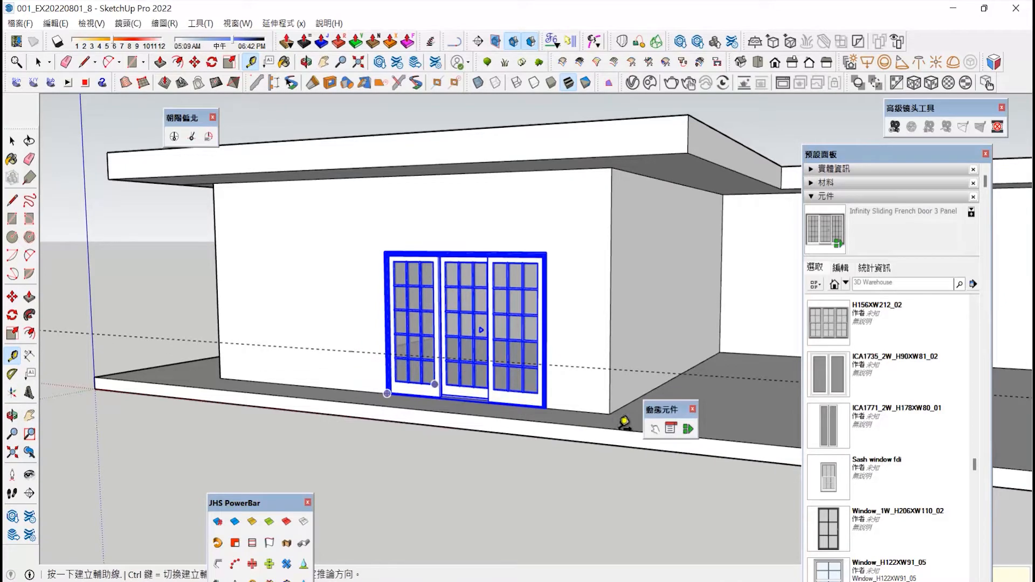
Insert the Window_H122XW91_05 component on the guide line, on the front wall left of the French door.
{"action": "scroll", "coordinate": [863, 486], "scroll_direction": "down", "scroll_amount": 1}
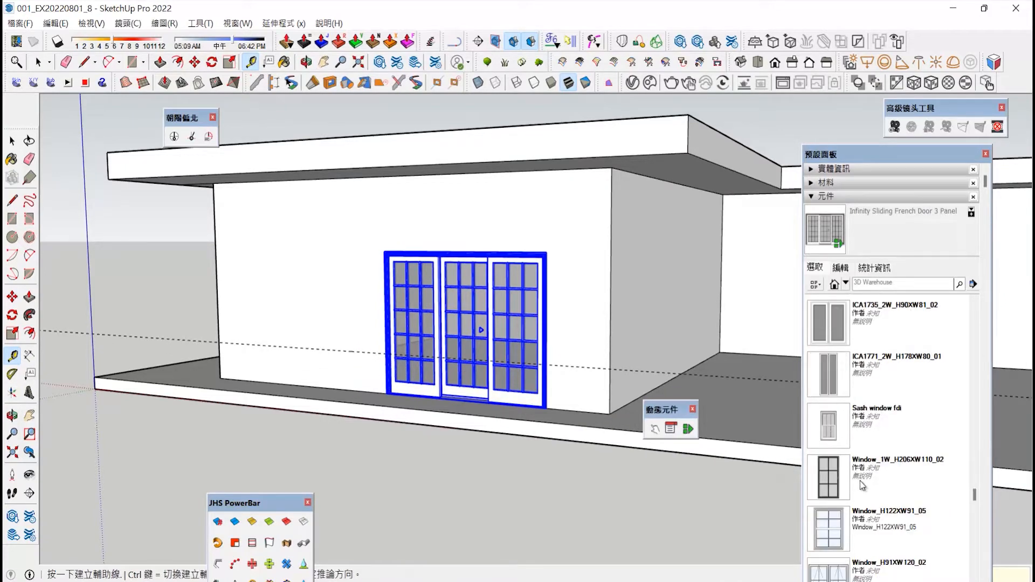
{"action": "scroll", "coordinate": [863, 485], "scroll_direction": "down", "scroll_amount": 1}
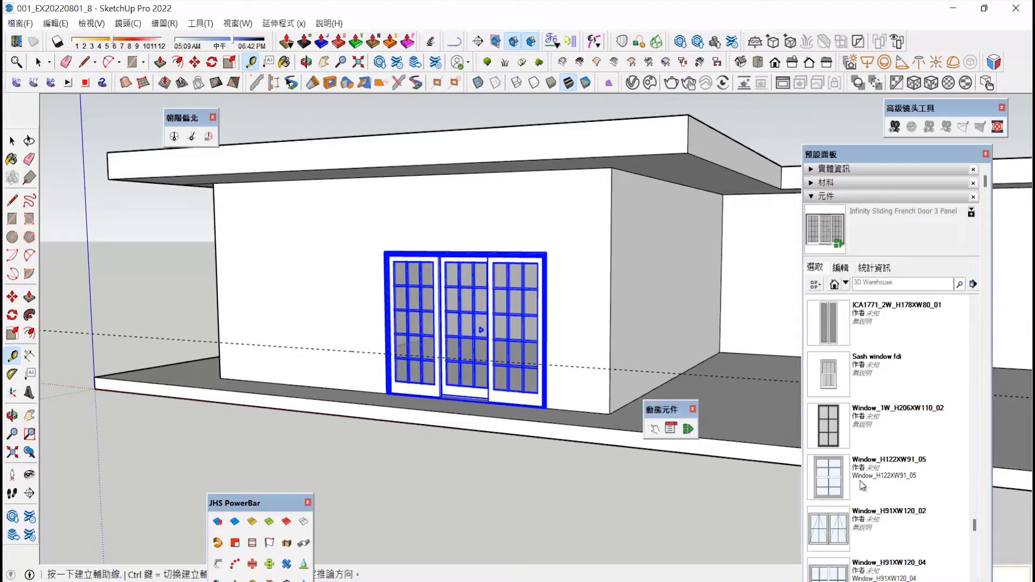
{"action": "left_click", "coordinate": [838, 487]}
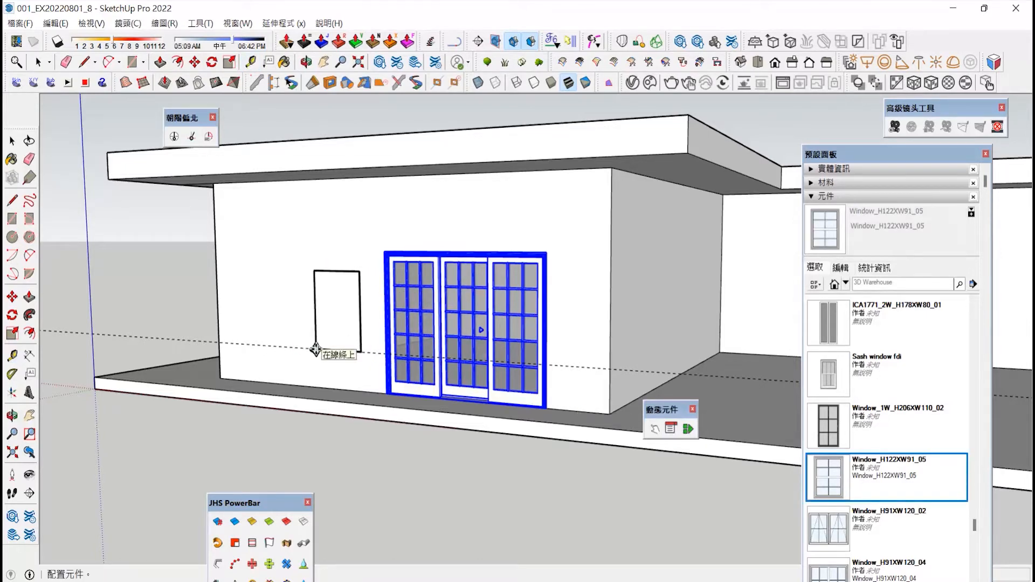
{"action": "left_click", "coordinate": [315, 349]}
Copy the window along the guide toward the building's left corner, and undo the stray move of the copy.
{"action": "left_click", "coordinate": [361, 354]}
{"action": "key", "text": "ctrl"}
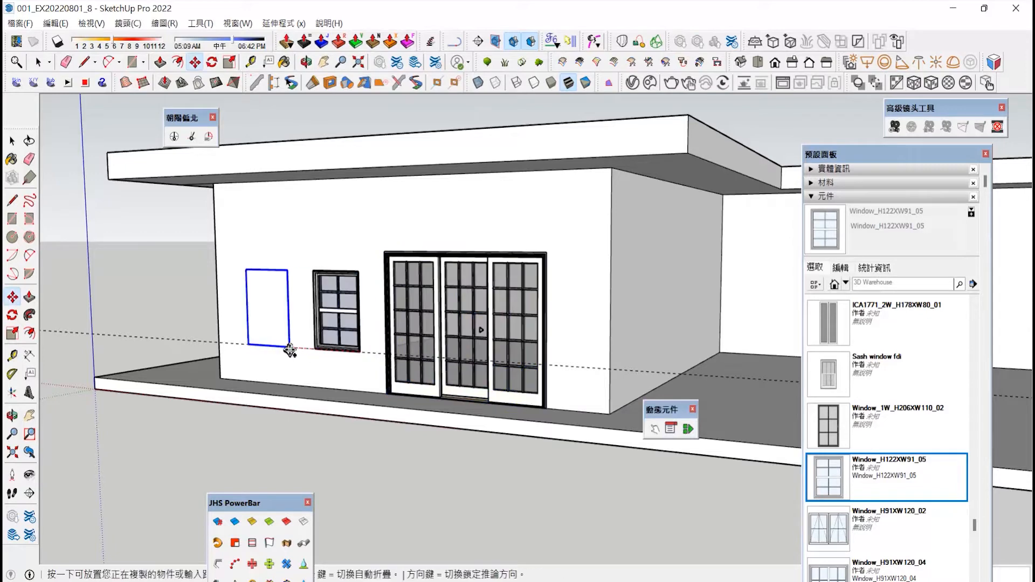
{"action": "left_click", "coordinate": [294, 347]}
{"action": "left_click", "coordinate": [154, 374]}
{"action": "left_click", "coordinate": [393, 366]}
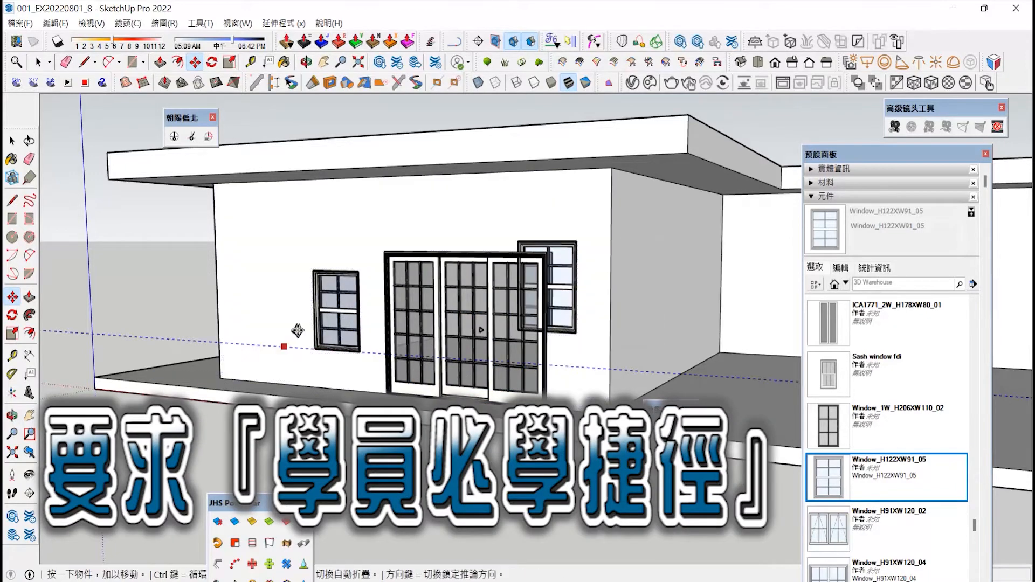
{"action": "key", "text": "ctrl+z"}
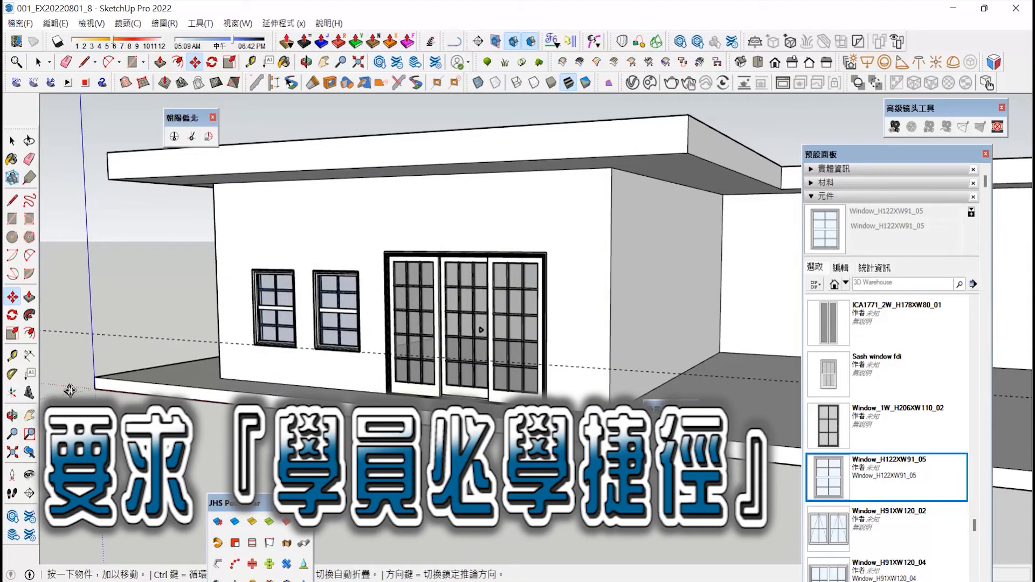
Delete the copied window nearest the building's left corner.
{"action": "left_click", "coordinate": [13, 417]}
{"action": "left_click_drag", "start_coordinate": [259, 335], "coordinate": [485, 367]}
{"action": "scroll", "coordinate": [496, 356], "scroll_direction": "up", "scroll_amount": 5}
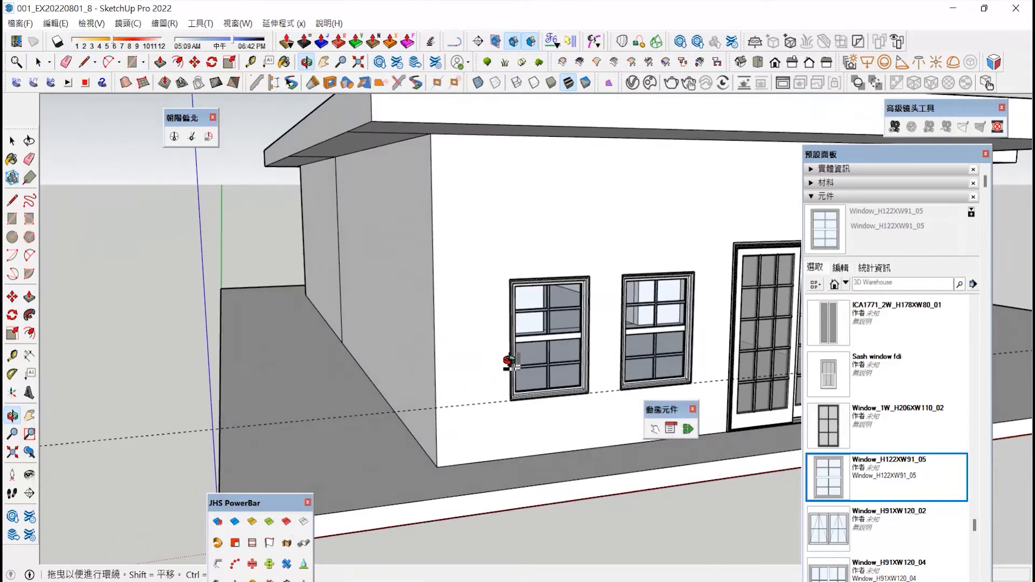
{"action": "left_click_drag", "start_coordinate": [290, 380], "coordinate": [422, 377]}
{"action": "key", "text": "space"}
{"action": "left_click", "coordinate": [641, 365]}
{"action": "key", "text": "Delete"}
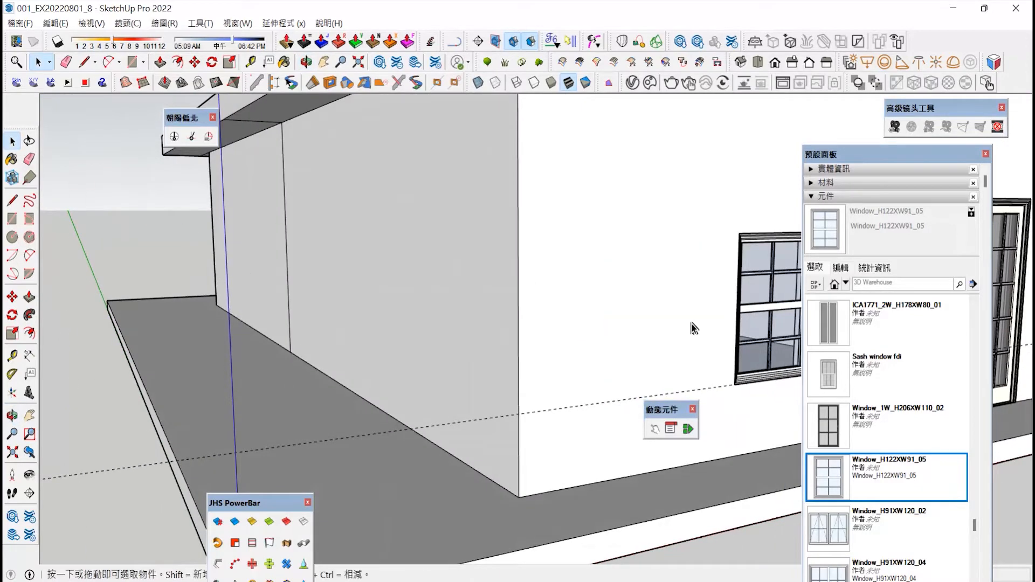
Move the remaining front window along the wall toward the building's left corner.
{"action": "left_click", "coordinate": [755, 329]}
{"action": "key", "text": "m"}
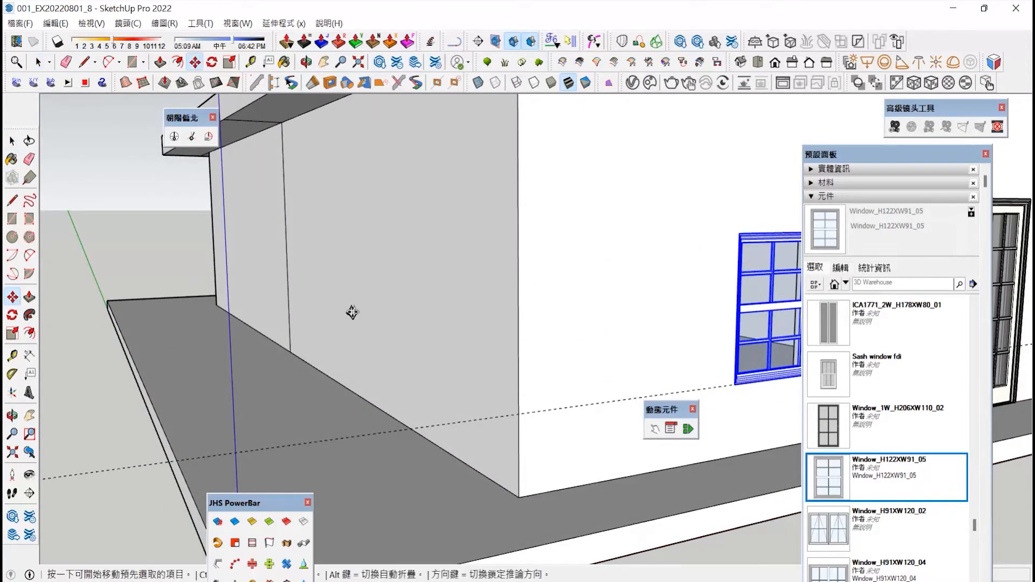
{"action": "scroll", "coordinate": [351, 310], "scroll_direction": "down", "scroll_amount": 3}
{"action": "left_click", "coordinate": [617, 241]}
{"action": "left_click", "coordinate": [566, 244]}
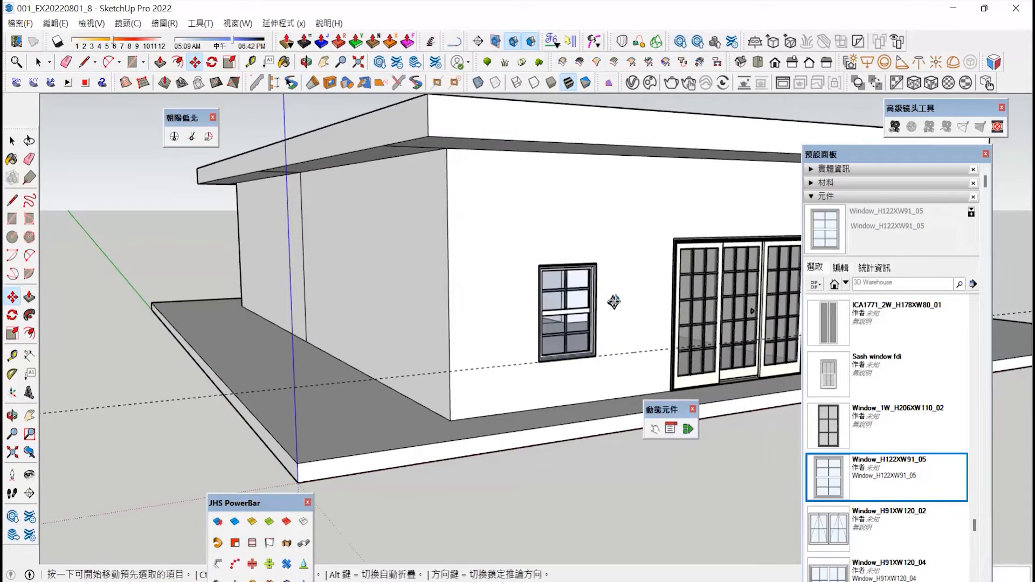
Examine the remaining window components and reload a local folder of window components.
{"action": "scroll", "coordinate": [886, 507], "scroll_direction": "down", "scroll_amount": 5}
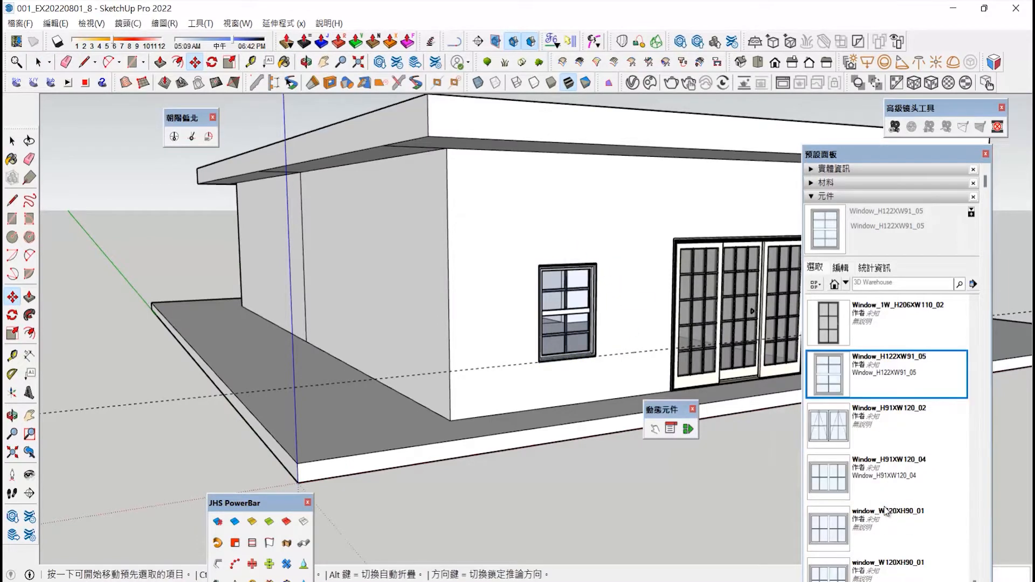
{"action": "scroll", "coordinate": [885, 510], "scroll_direction": "down", "scroll_amount": 4}
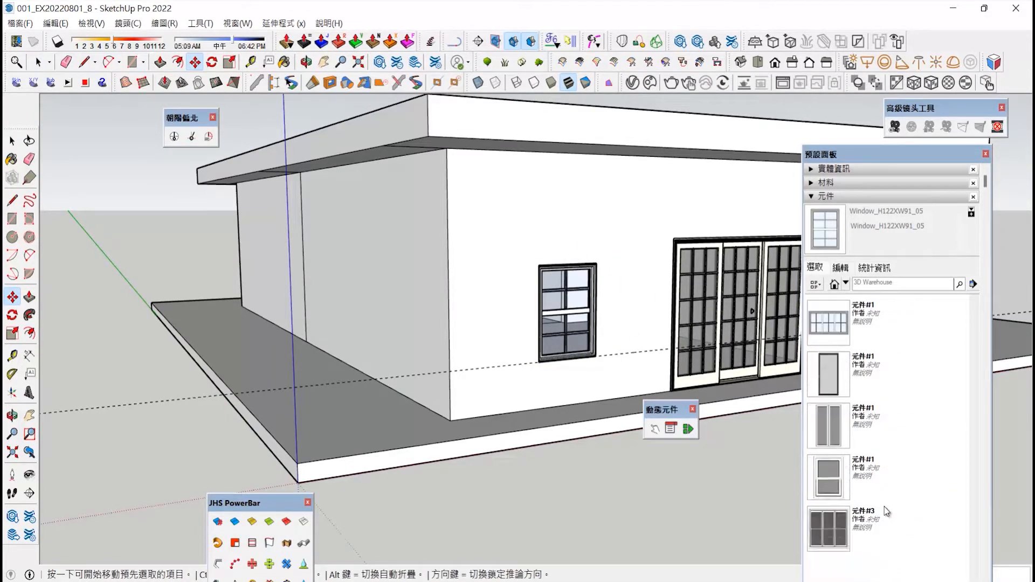
{"action": "scroll", "coordinate": [886, 500], "scroll_direction": "up", "scroll_amount": 2}
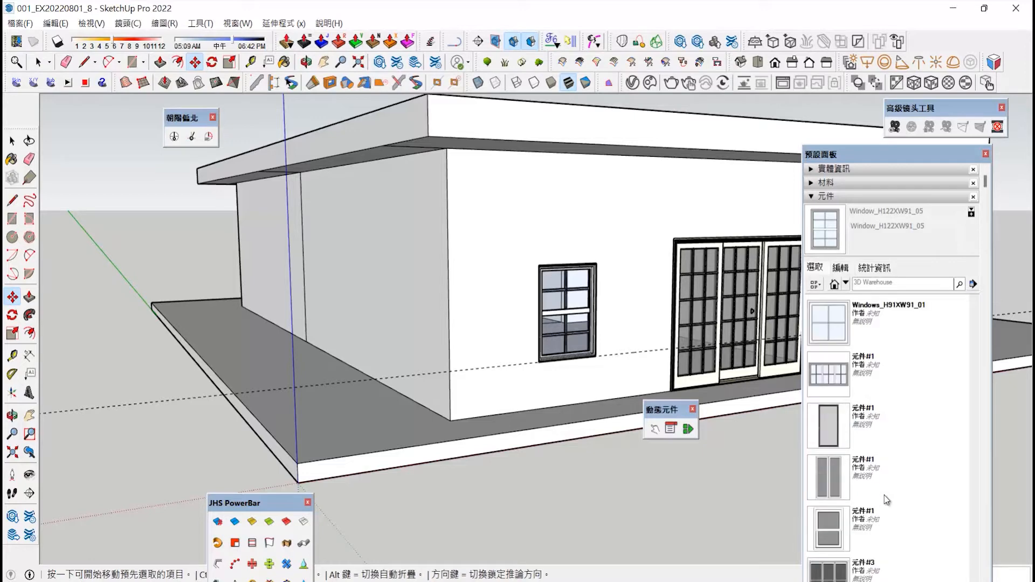
{"action": "left_click", "coordinate": [974, 285]}
{"action": "left_click", "coordinate": [949, 287]}
{"action": "double_click", "coordinate": [305, 232]}
{"action": "left_click", "coordinate": [917, 561]}
{"action": "scroll", "coordinate": [847, 458], "scroll_direction": "up", "scroll_amount": 1}
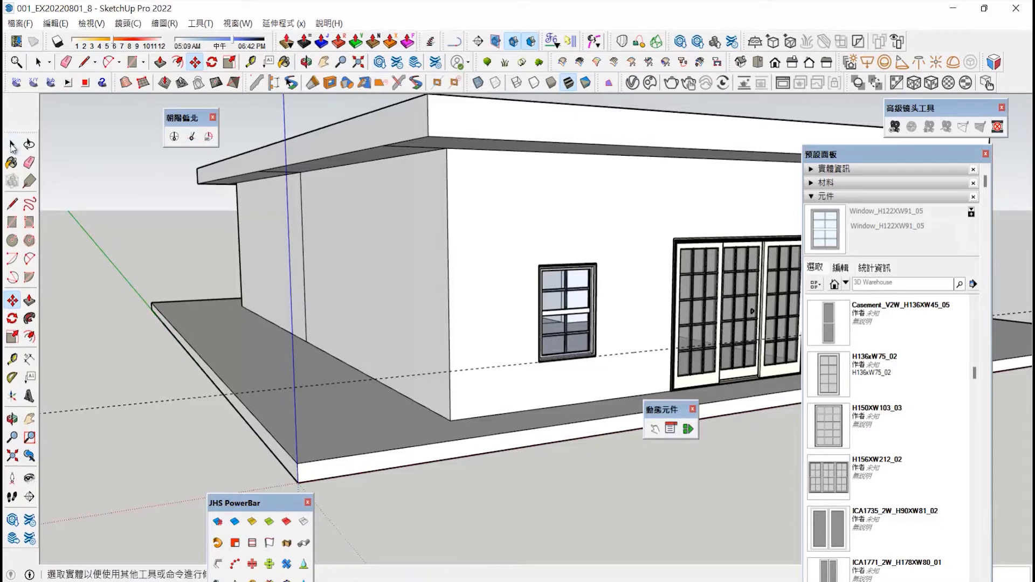
Replace the front wall's small window with the H150XW103_03 component, placed on the guide line.
{"action": "left_click", "coordinate": [12, 145]}
{"action": "left_click", "coordinate": [570, 308]}
{"action": "key", "text": "Delete"}
{"action": "left_click", "coordinate": [827, 438]}
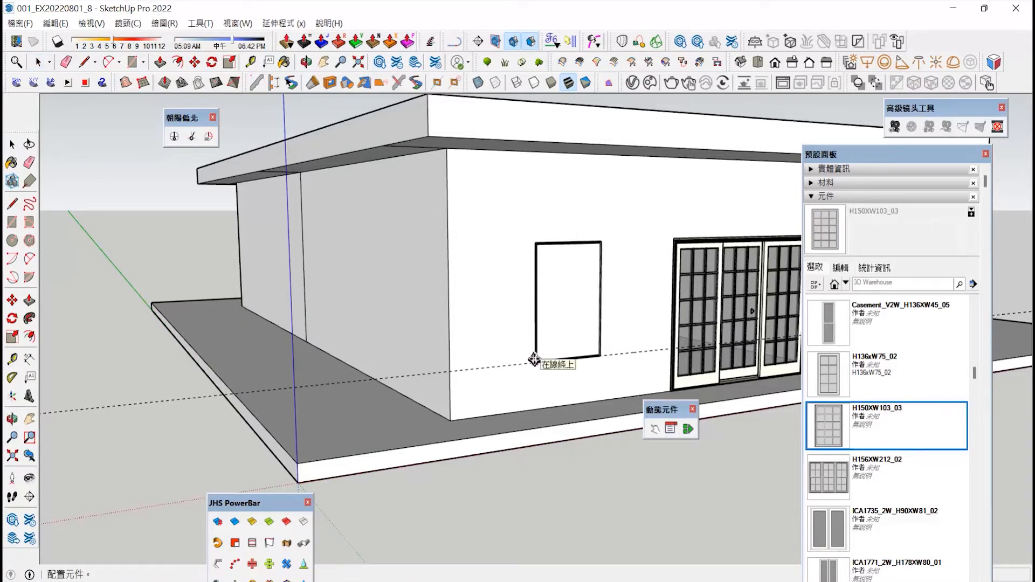
{"action": "left_click", "coordinate": [533, 361]}
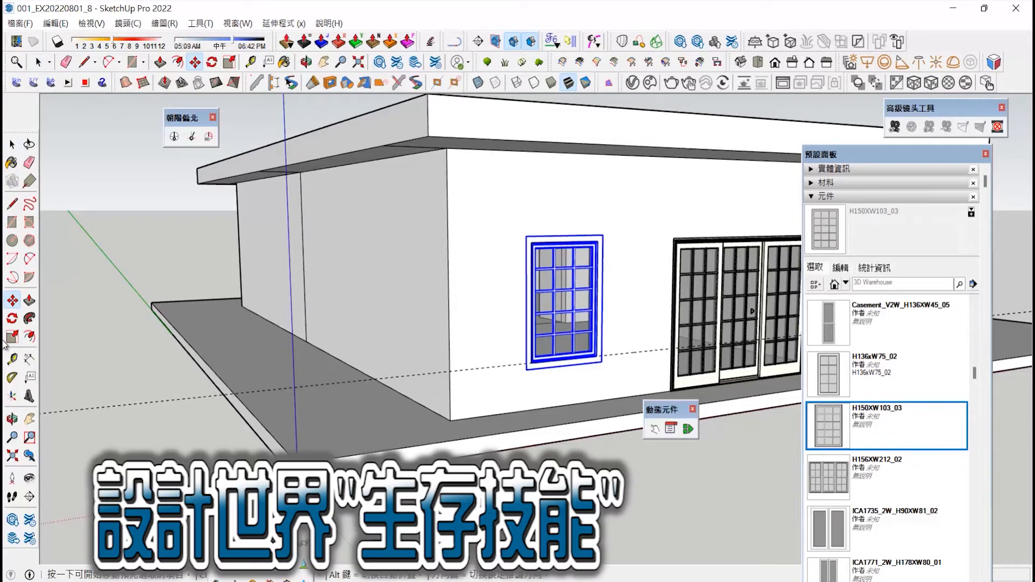
Add a guide line on the side wall meeting the front guide at the corner, and insert an H150XW103_03 window on it.
{"action": "key", "text": "t"}
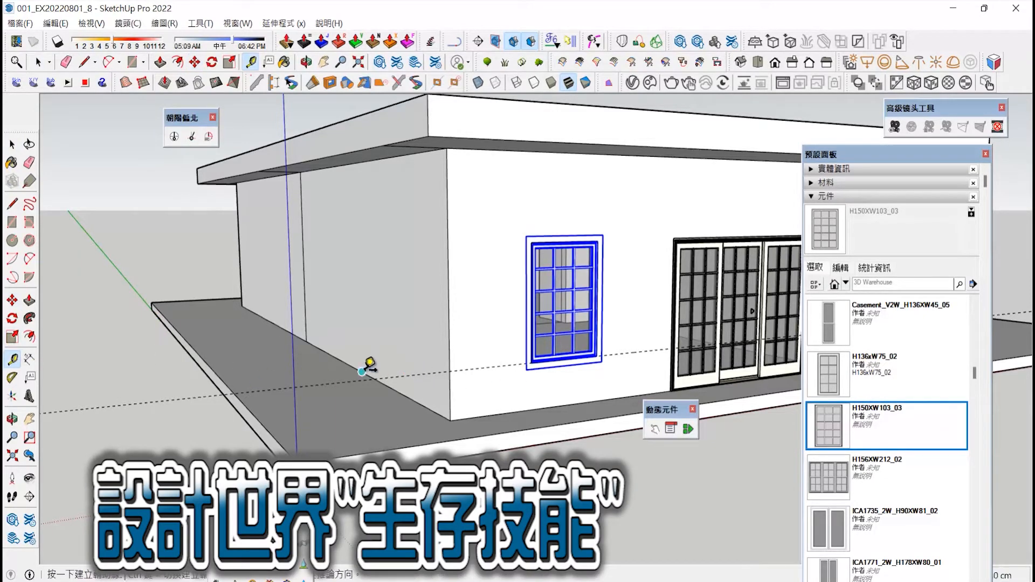
{"action": "left_click", "coordinate": [362, 372]}
{"action": "left_click", "coordinate": [450, 371]}
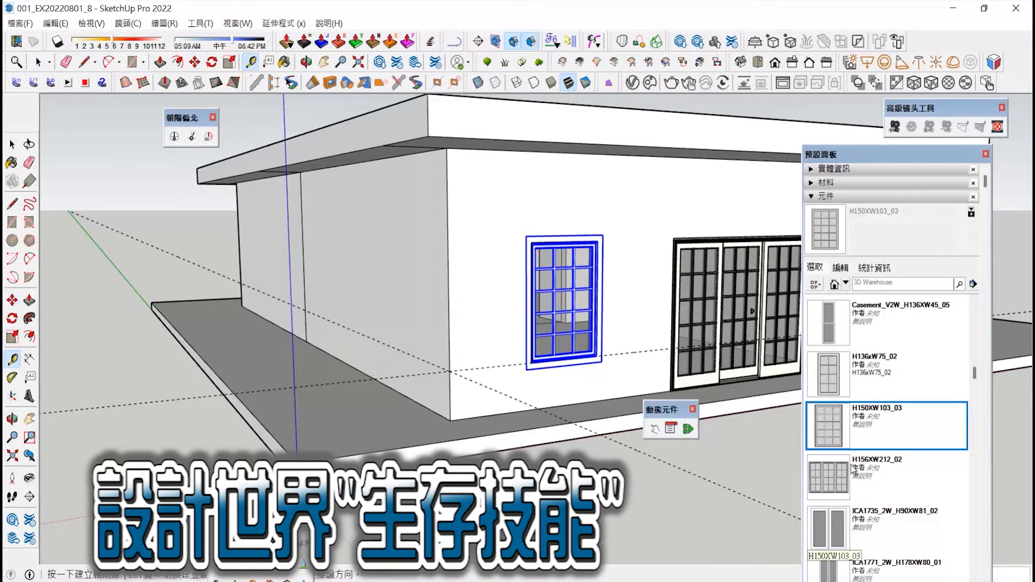
{"action": "left_click", "coordinate": [839, 431]}
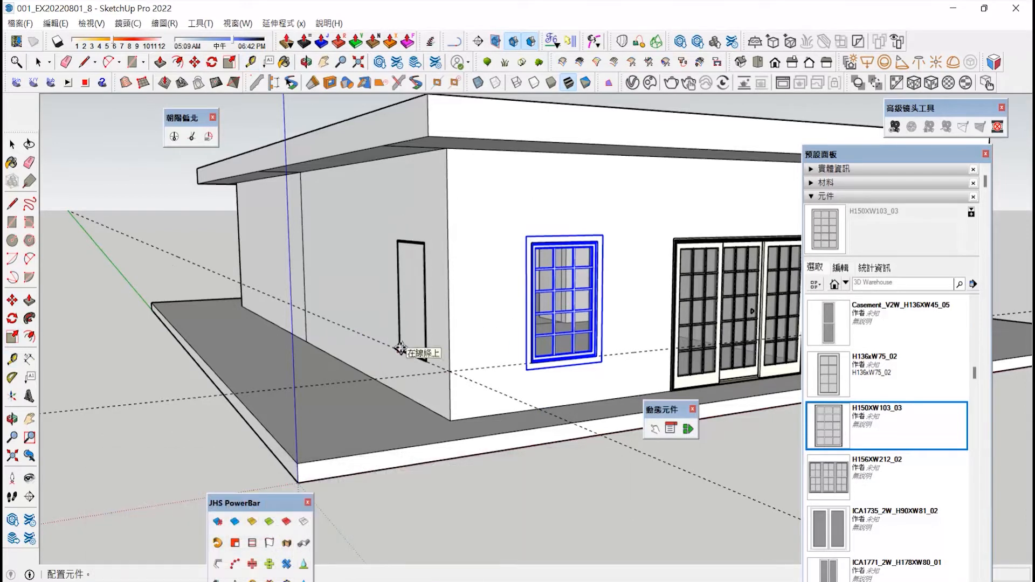
{"action": "left_click", "coordinate": [401, 349]}
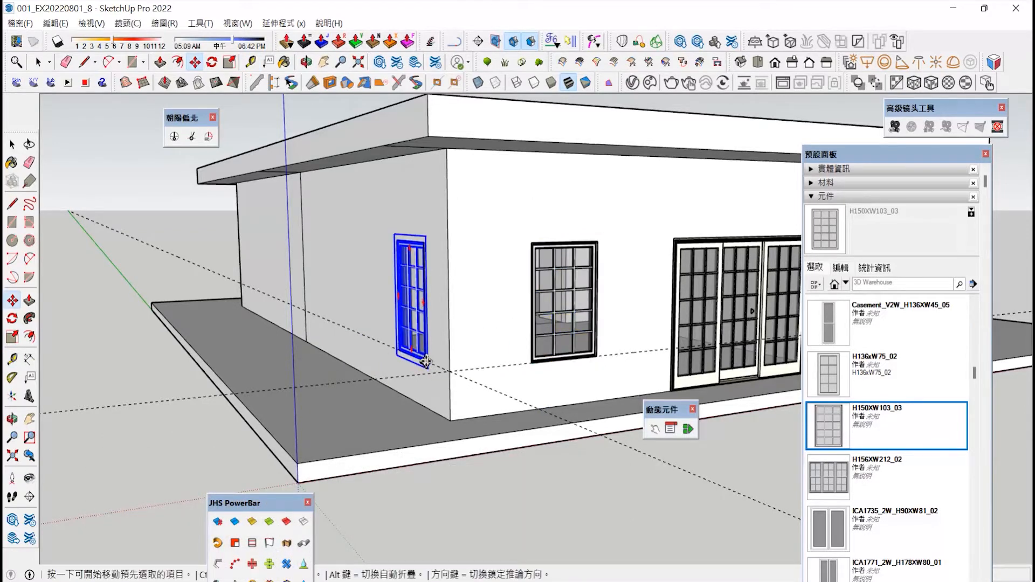
Copy the side wall's window along the guide away from the corner, dividing the spacing by 2 for an evenly placed middle copy.
{"action": "key", "text": "ctrl"}
{"action": "left_click", "coordinate": [426, 362]}
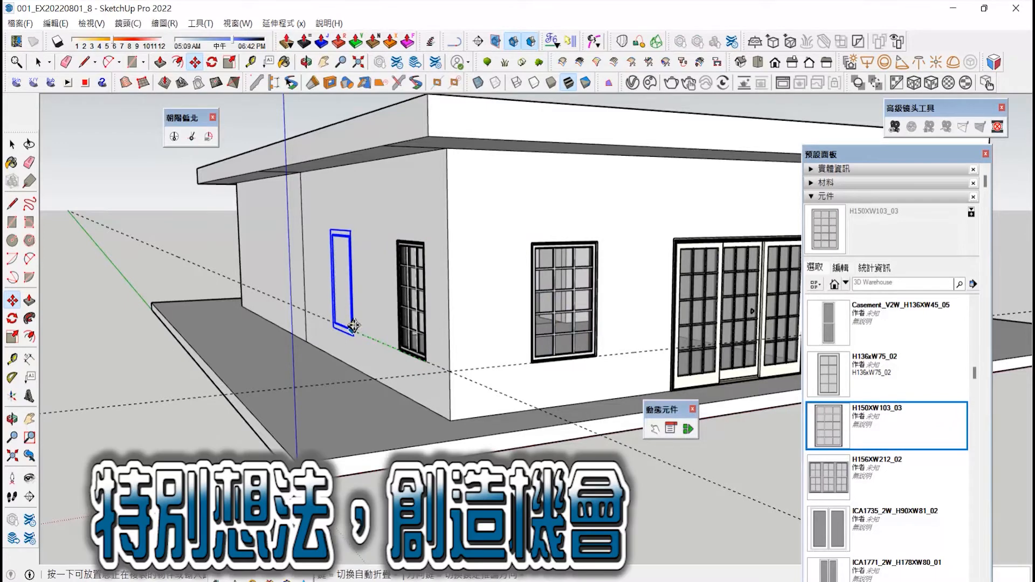
{"action": "left_click", "coordinate": [353, 326]}
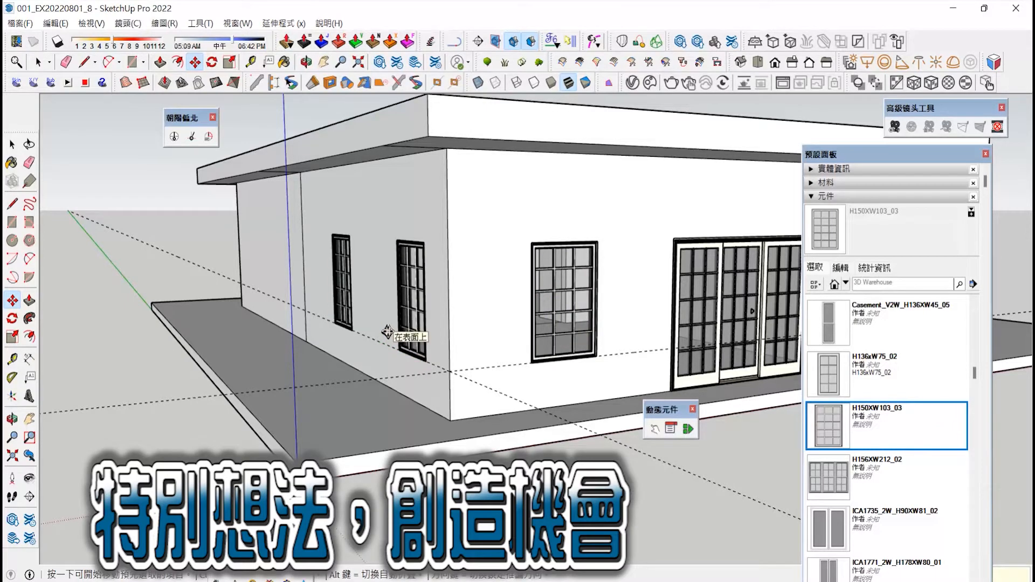
{"action": "type", "text": "/2"}
{"action": "key", "text": "Return"}
{"action": "mouse_move", "coordinate": [390, 332]}
{"action": "middle_mouse_down"}
{"action": "mouse_move", "coordinate": [629, 324]}
{"action": "mouse_move", "coordinate": [451, 308]}
{"action": "mouse_move", "coordinate": [441, 339]}
{"action": "middle_mouse_up"}
{"action": "scroll", "coordinate": [629, 325], "scroll_direction": "down", "scroll_amount": 5}
{"action": "scroll", "coordinate": [452, 326], "scroll_direction": "up", "scroll_amount": 5}
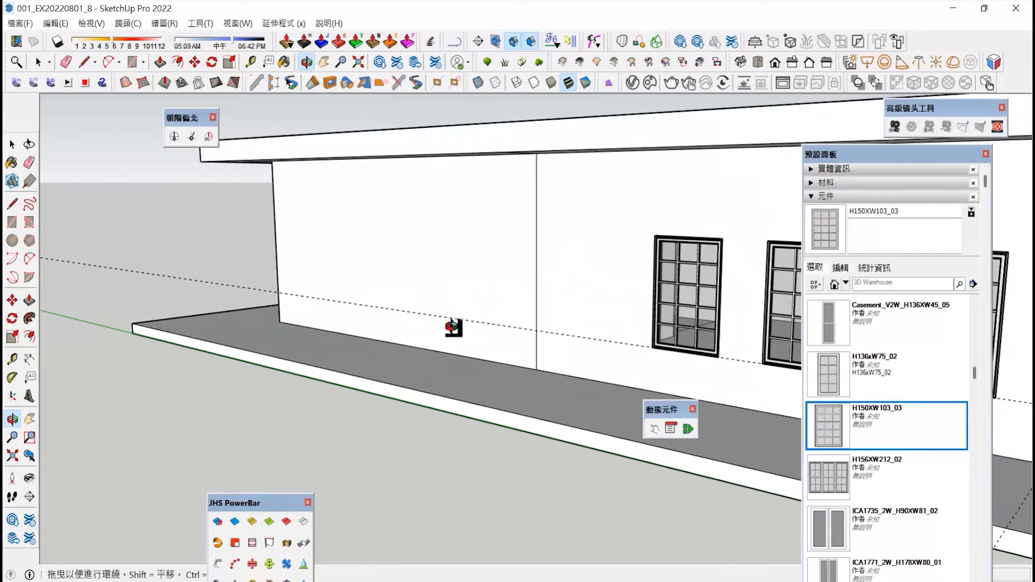
Insert an H150XW103_03 window on the side wall's far section and copy it along the guide, dividing the spacing by 2.
{"action": "left_click", "coordinate": [811, 425]}
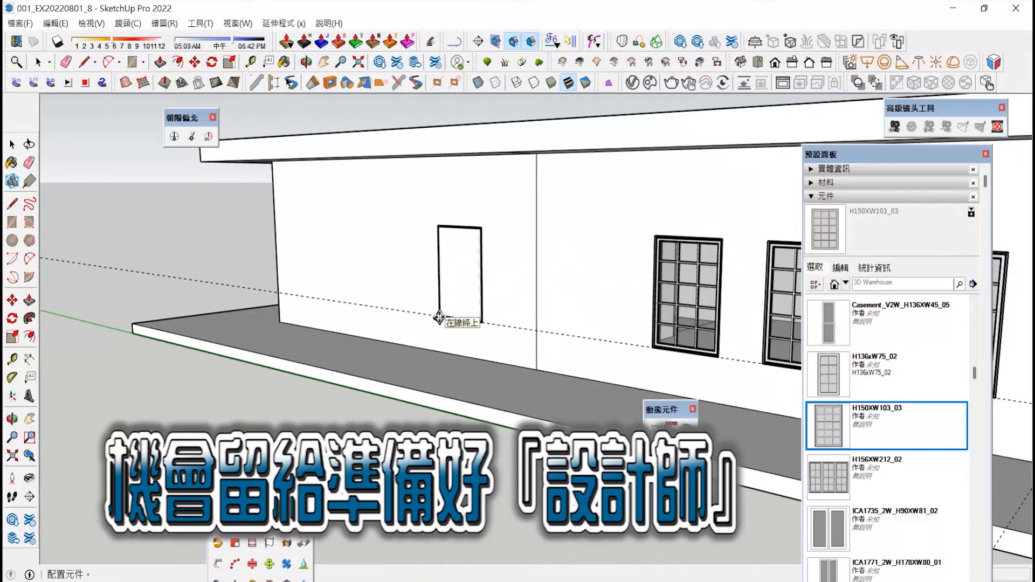
{"action": "left_click", "coordinate": [439, 317]}
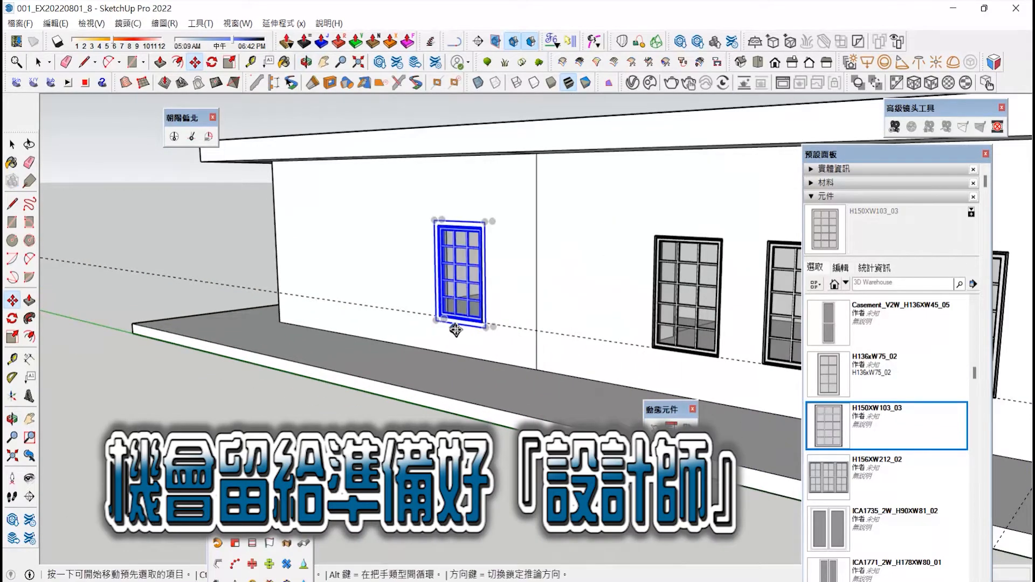
{"action": "left_click", "coordinate": [484, 327], "text": "ctrl"}
{"action": "left_click", "coordinate": [346, 306]}
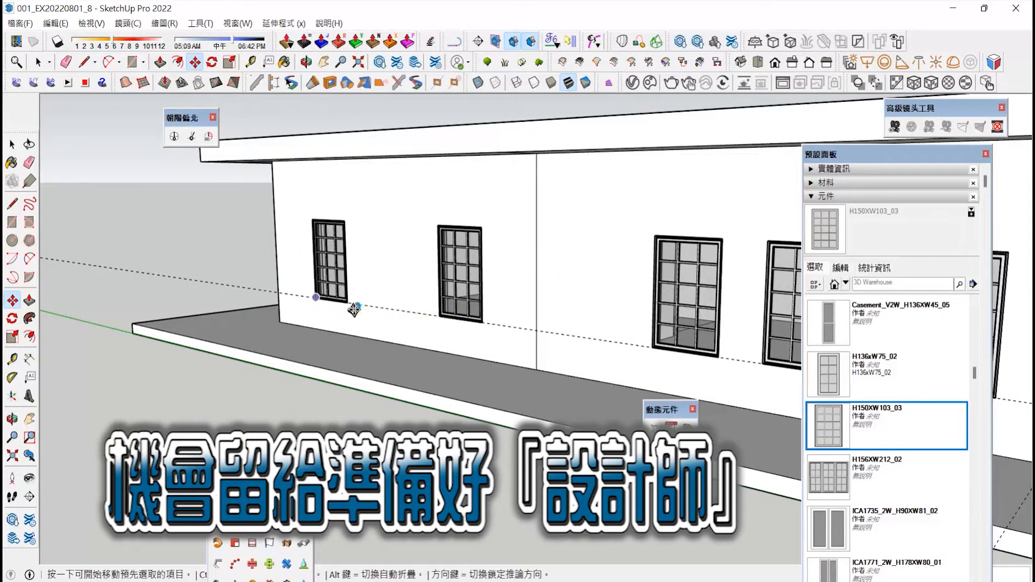
{"action": "type", "text": "/2"}
{"action": "key", "text": "Return"}
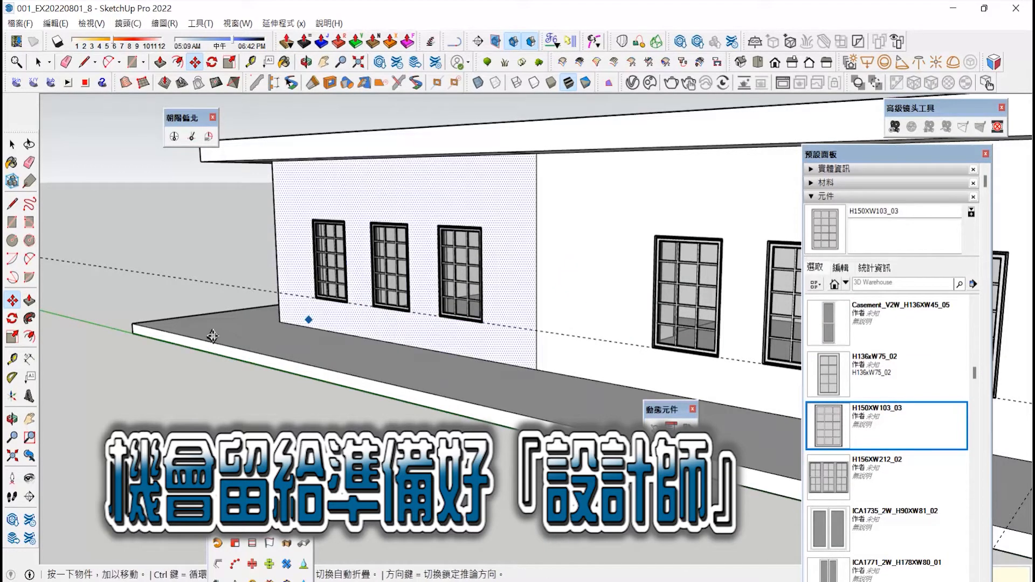
Add a guide line on the wall around the corner, offset from its base edge to meet the existing guide at the corner.
{"action": "left_click", "coordinate": [13, 418]}
{"action": "left_click_drag", "start_coordinate": [232, 358], "coordinate": [415, 309]}
{"action": "scroll", "coordinate": [415, 309], "scroll_direction": "up", "scroll_amount": 2}
{"action": "key", "text": "t"}
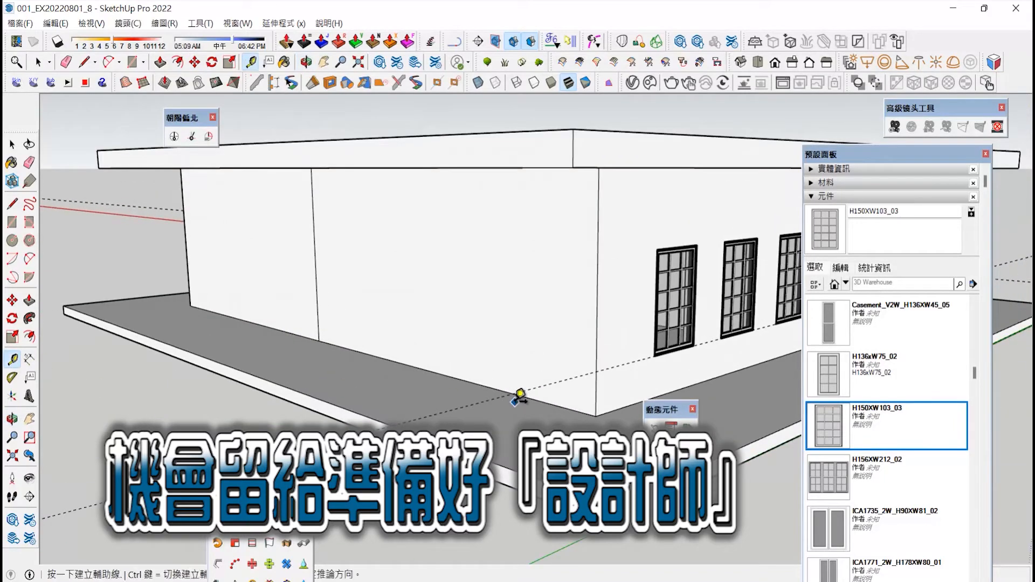
{"action": "scroll", "coordinate": [479, 372], "scroll_direction": "up", "scroll_amount": 3}
{"action": "left_click", "coordinate": [472, 379]}
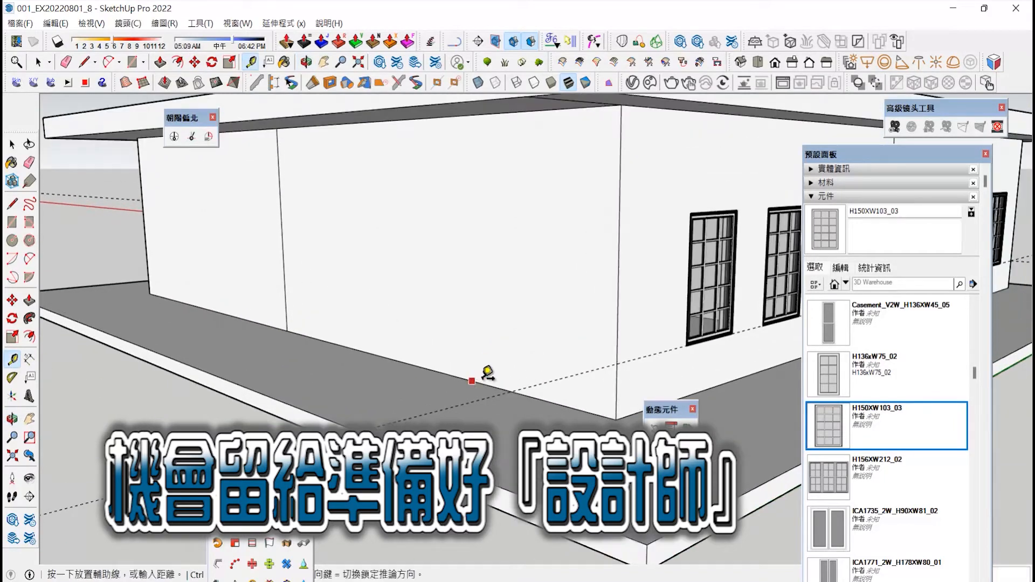
{"action": "left_click", "coordinate": [621, 359]}
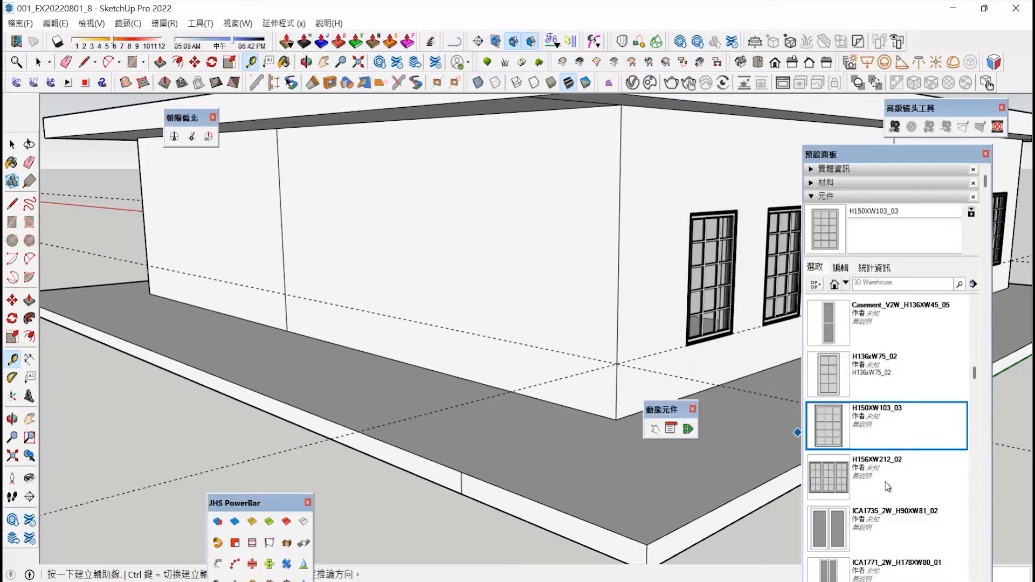
Insert an H150XW103_03 window on the new guide near the corner and copy it along the guide away from the corner.
{"action": "left_click", "coordinate": [836, 438]}
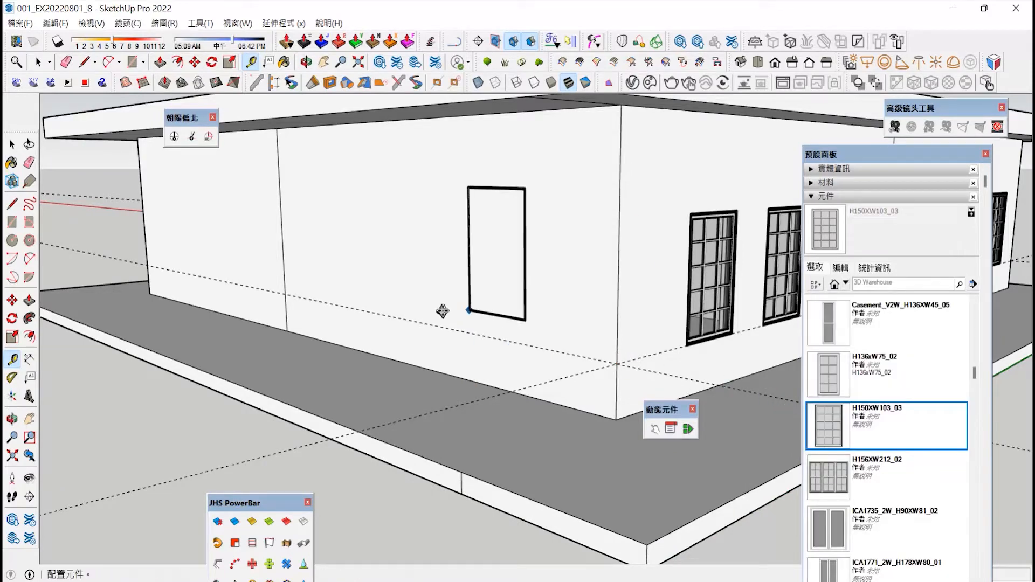
{"action": "left_click", "coordinate": [404, 323]}
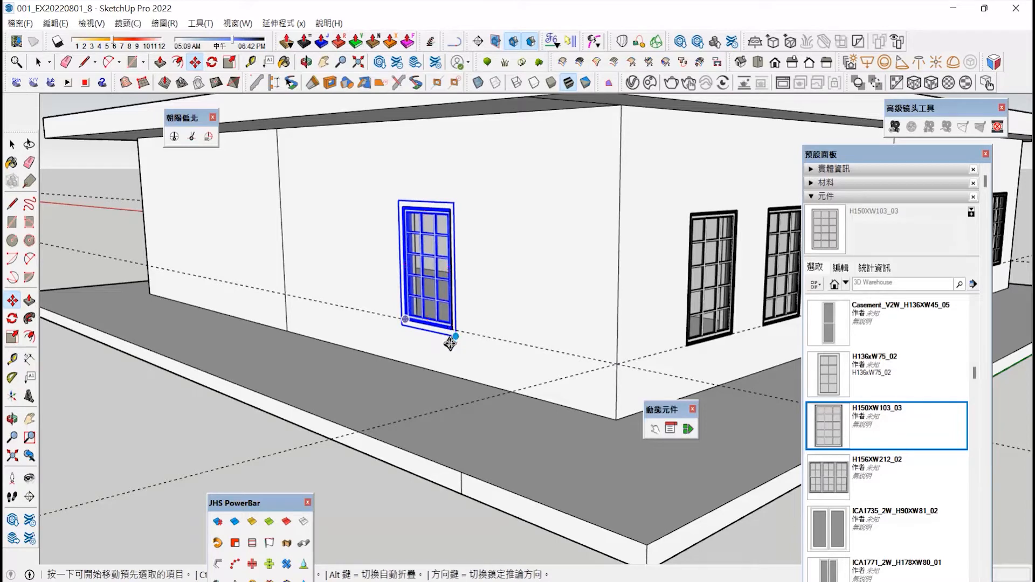
{"action": "left_click", "coordinate": [451, 343]}
{"action": "key", "text": "ctrl"}
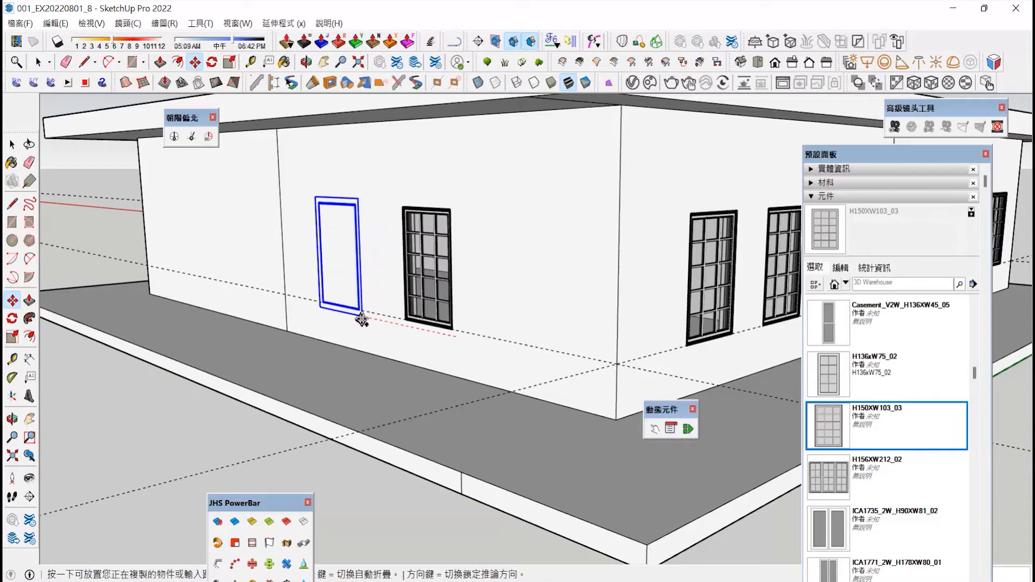
{"action": "left_click", "coordinate": [517, 356]}
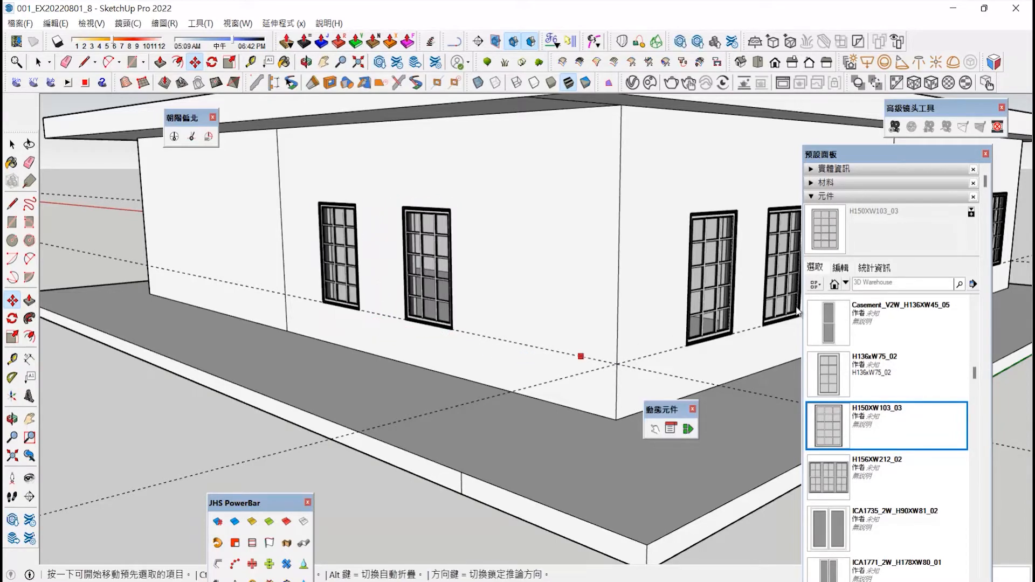
{"action": "left_click", "coordinate": [974, 284]}
{"action": "left_click", "coordinate": [967, 289]}
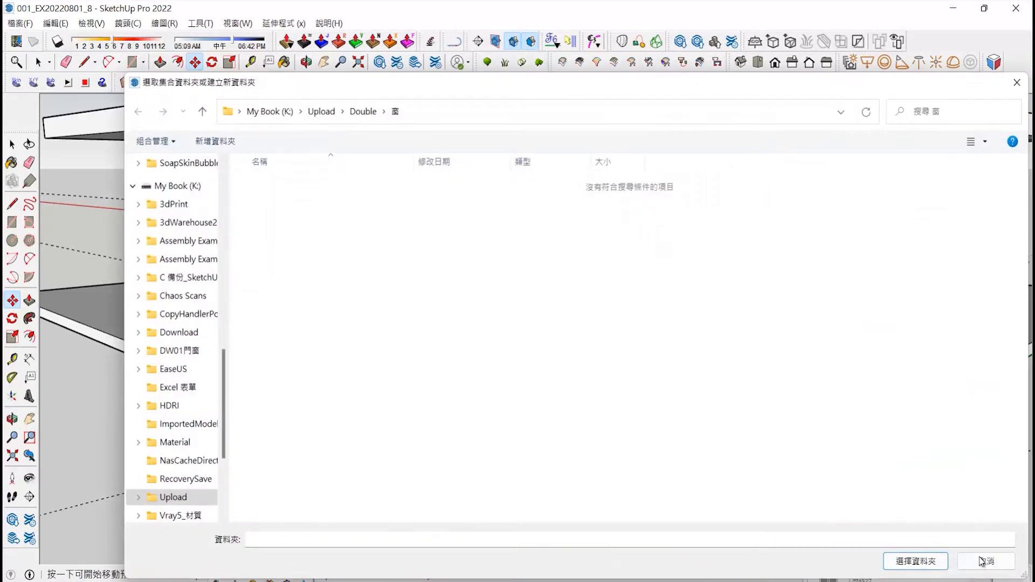
{"action": "left_click", "coordinate": [915, 561]}
Insert an H150XW103_03 window past the wall's vertical edge and copy it toward the far end, dividing the spacing by 2.
{"action": "scroll", "coordinate": [317, 340], "scroll_direction": "up", "scroll_amount": 5}
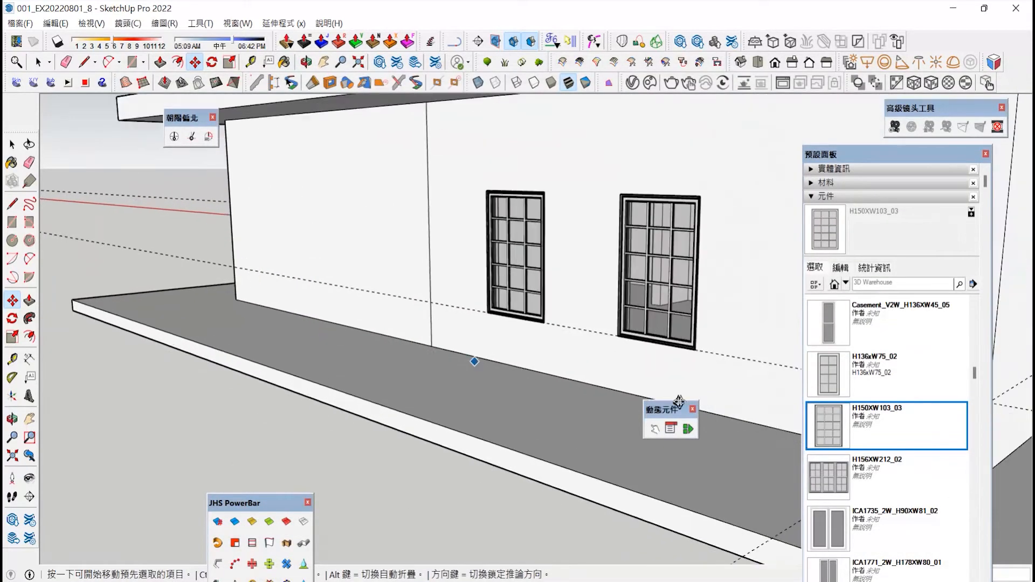
{"action": "left_click", "coordinate": [837, 434]}
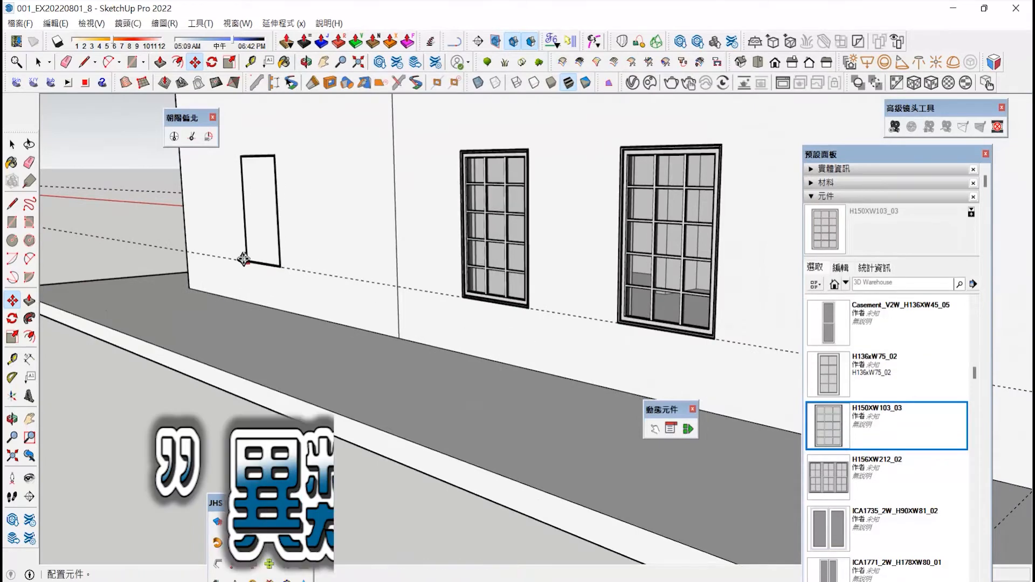
{"action": "left_click", "coordinate": [331, 275]}
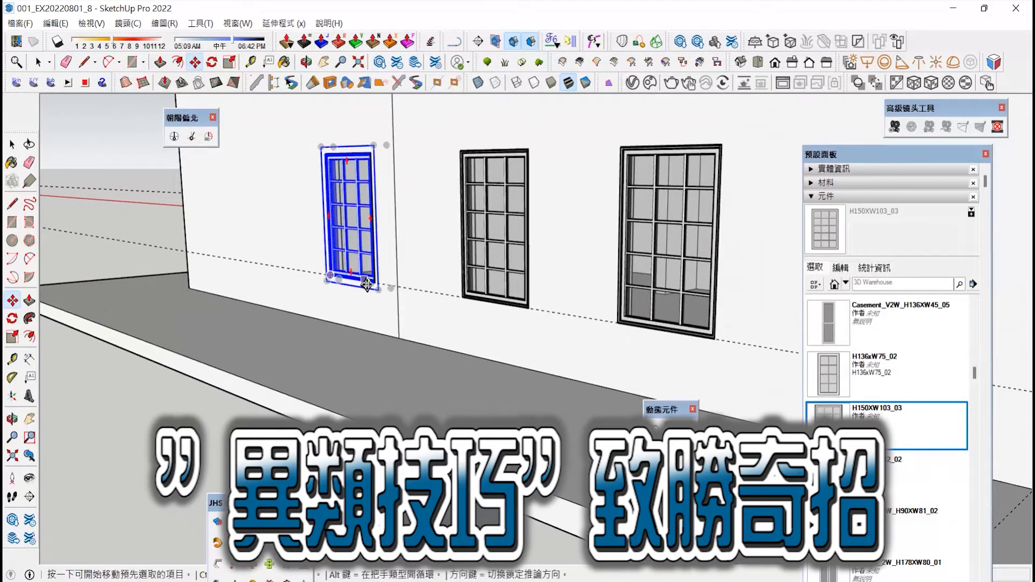
{"action": "key", "text": "ctrl"}
{"action": "left_click", "coordinate": [375, 302]}
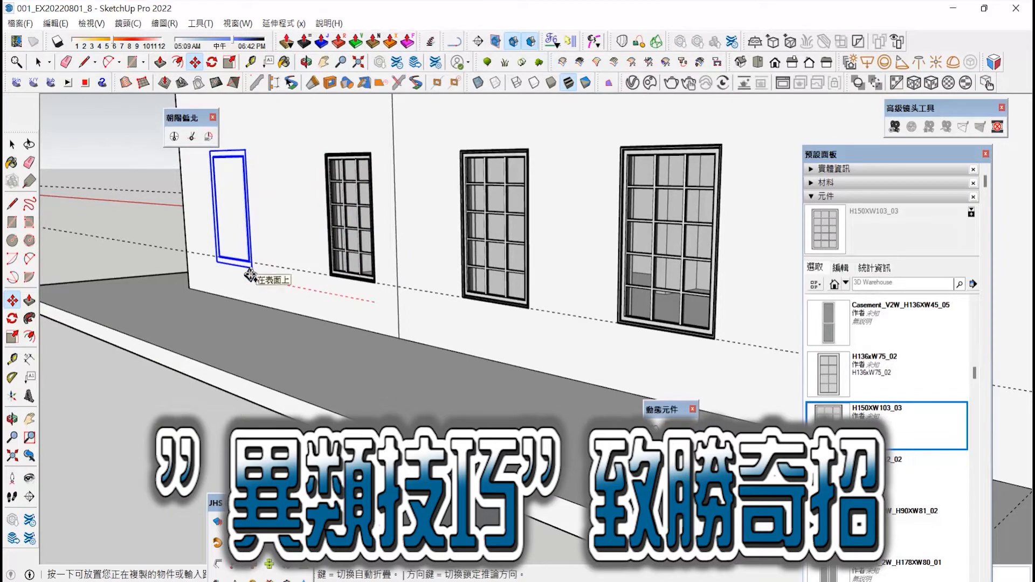
{"action": "left_click", "coordinate": [250, 275]}
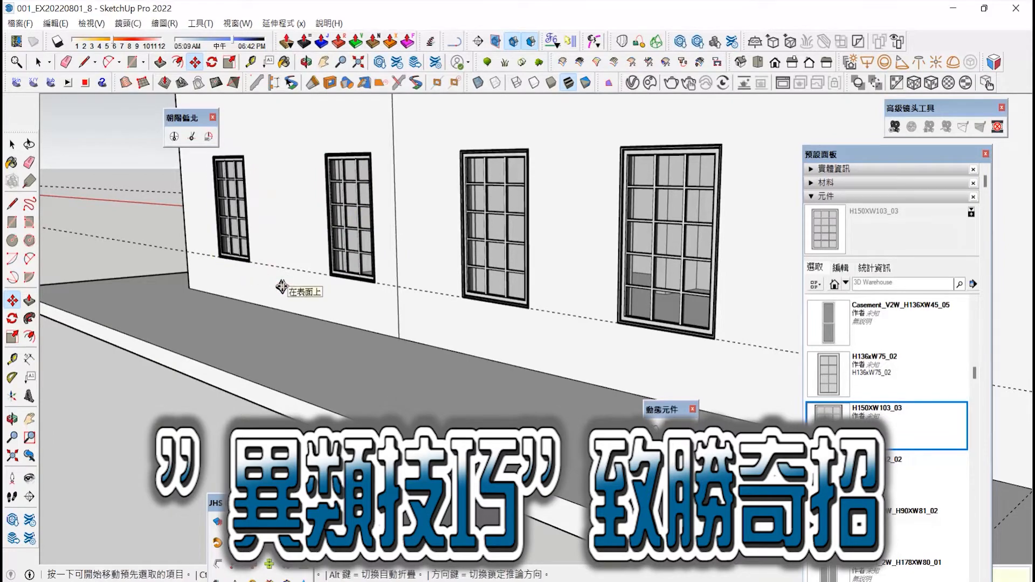
{"action": "type", "text": "/2"}
{"action": "key", "text": "Return"}
Add a guide line on the next blank wall, offset from its base edge to the existing guide at the corner.
{"action": "left_click", "coordinate": [12, 419]}
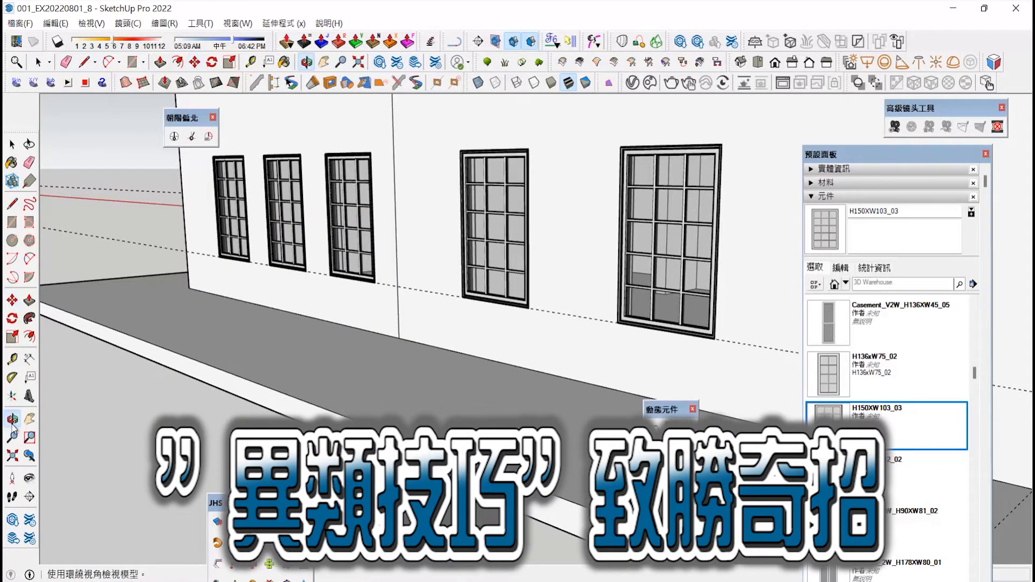
{"action": "left_click_drag", "start_coordinate": [243, 313], "coordinate": [123, 310]}
{"action": "key", "text": "t"}
{"action": "scroll", "coordinate": [431, 308], "scroll_direction": "up", "scroll_amount": 3}
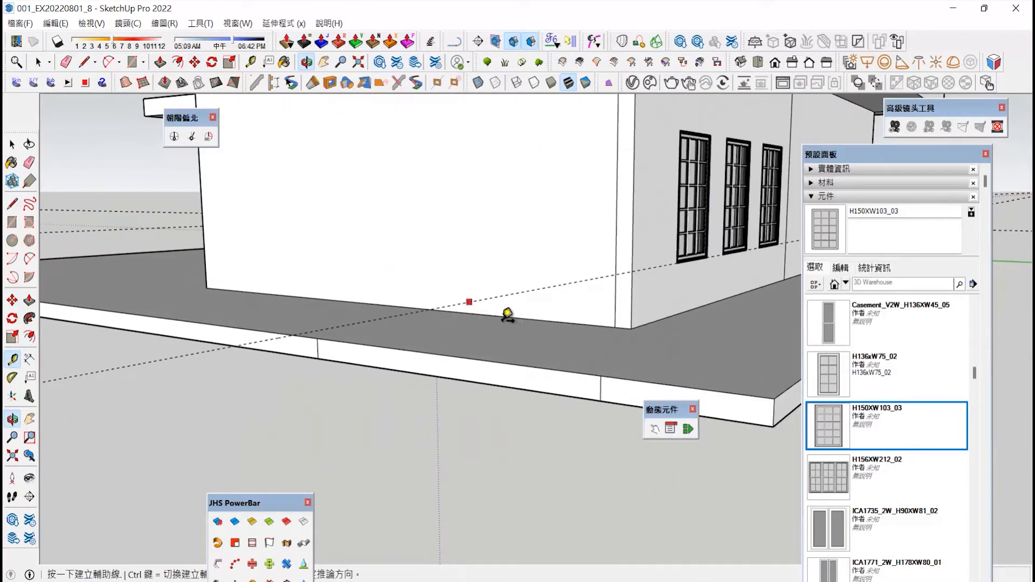
{"action": "left_click", "coordinate": [524, 318]}
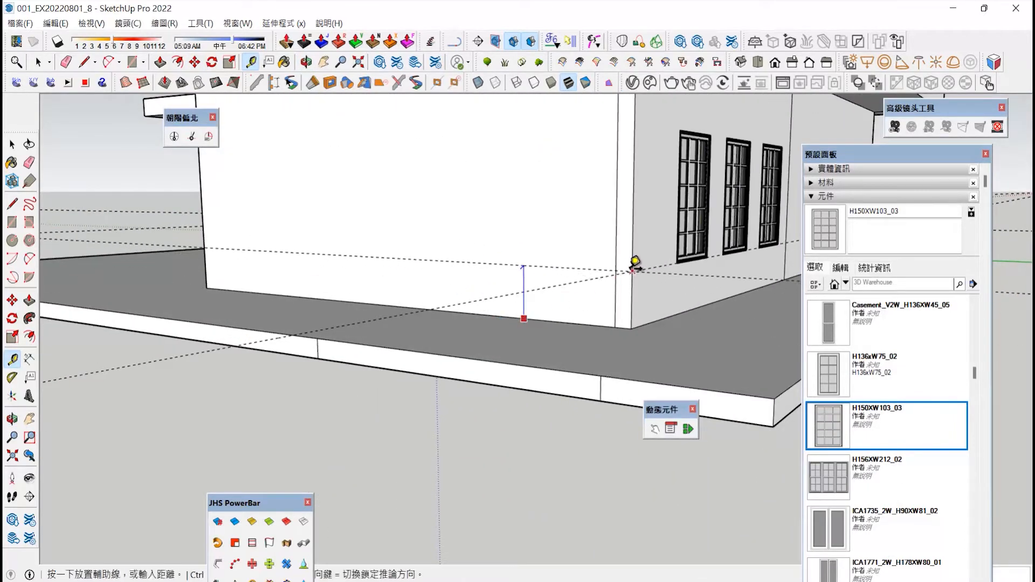
{"action": "left_click", "coordinate": [635, 264]}
Insert an H150XW103_03 window on that wall's guide line and copy it along the guide toward the far end.
{"action": "left_click", "coordinate": [823, 426]}
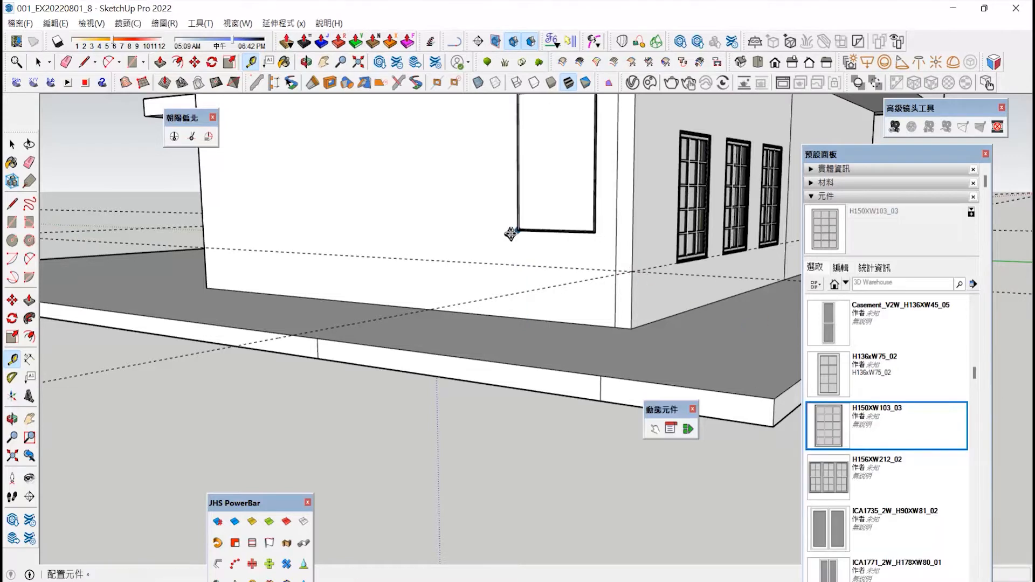
{"action": "left_click", "coordinate": [493, 264]}
{"action": "key", "text": "m"}
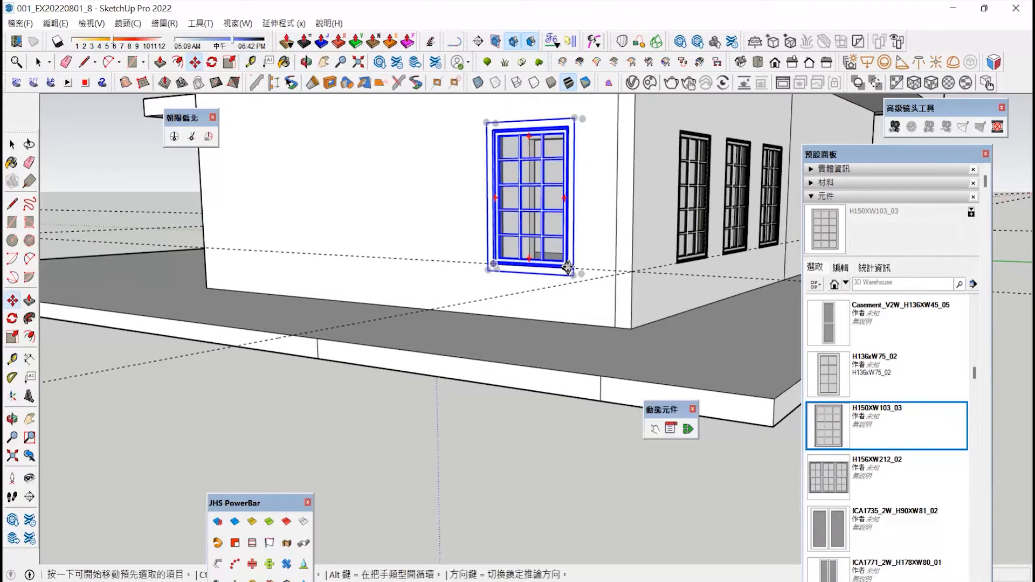
{"action": "key", "text": "ctrl"}
{"action": "left_click", "coordinate": [566, 267]}
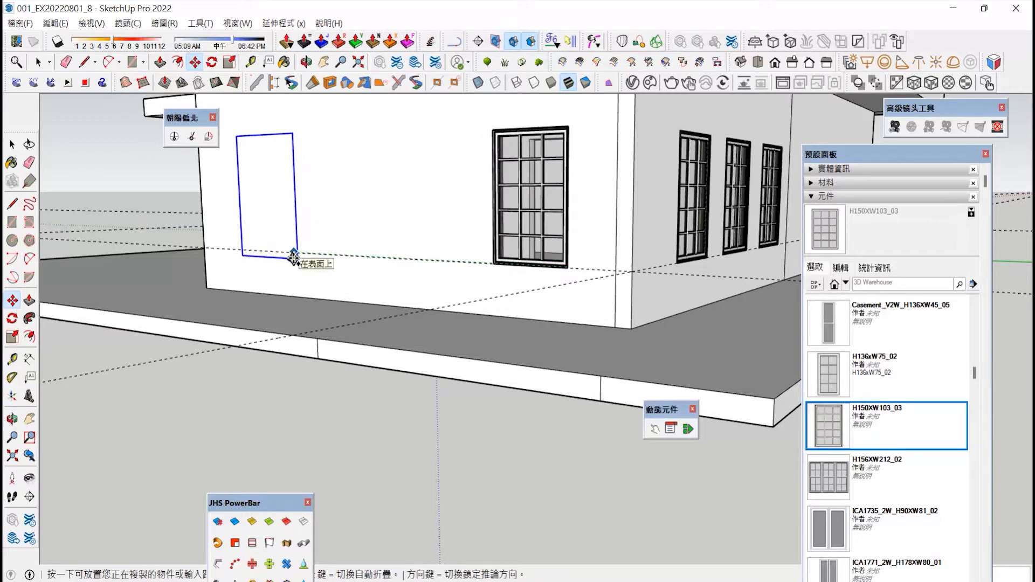
{"action": "left_click", "coordinate": [293, 258]}
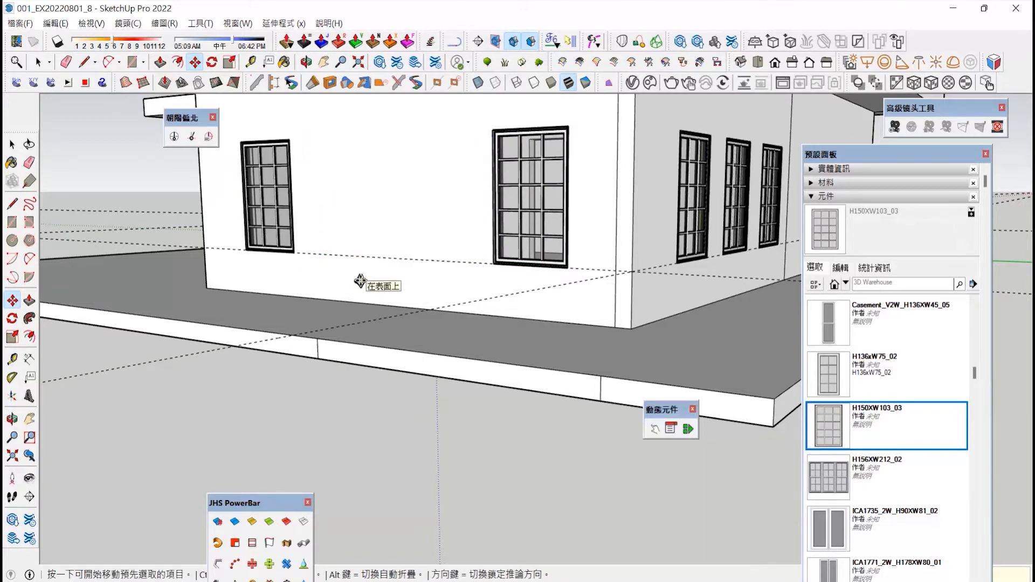
Load the Indoor folder inside Double as the local component collection.
{"action": "middle_click_drag", "start_coordinate": [360, 281], "coordinate": [624, 334]}
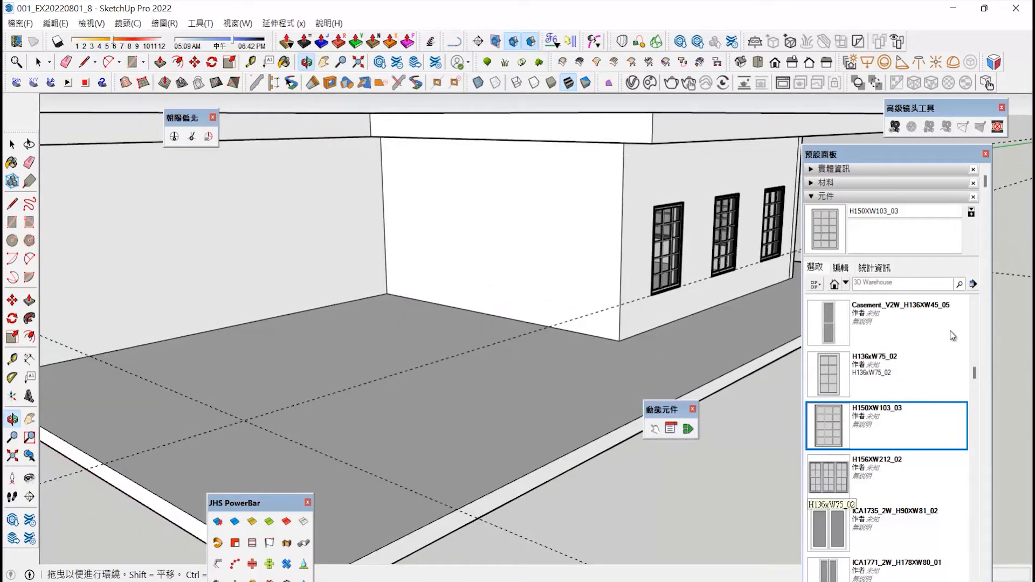
{"action": "left_click", "coordinate": [973, 284]}
{"action": "left_click", "coordinate": [973, 288]}
{"action": "left_click", "coordinate": [363, 108]}
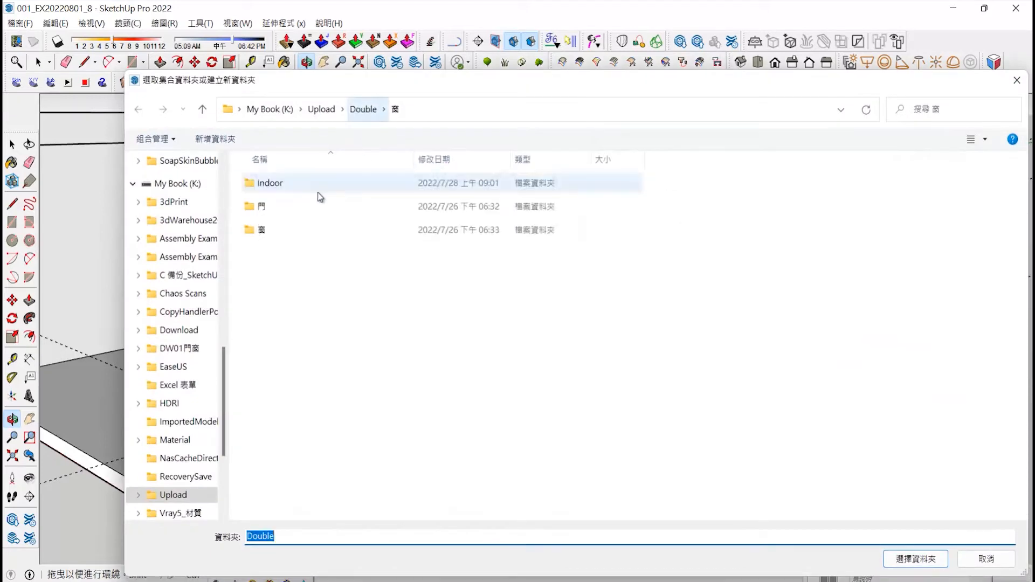
{"action": "double_click", "coordinate": [289, 183]}
{"action": "left_click", "coordinate": [932, 565]}
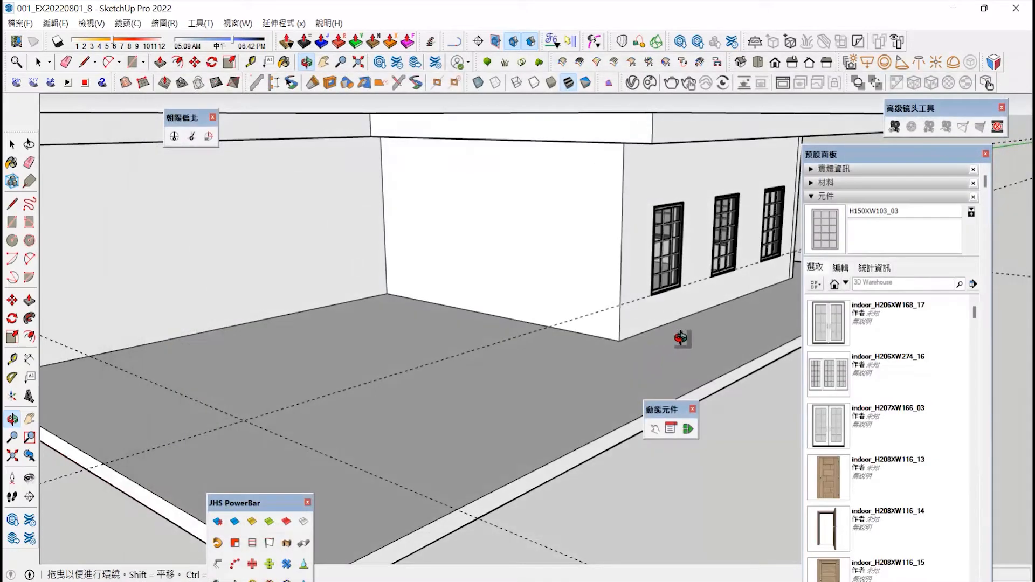
Browse the indoor doors and insert the 元件#8 wooden door at the base of the recessed wall near the inner corner.
{"action": "scroll", "coordinate": [754, 356], "scroll_direction": "down", "scroll_amount": 2}
{"action": "scroll", "coordinate": [830, 442], "scroll_direction": "down", "scroll_amount": 10}
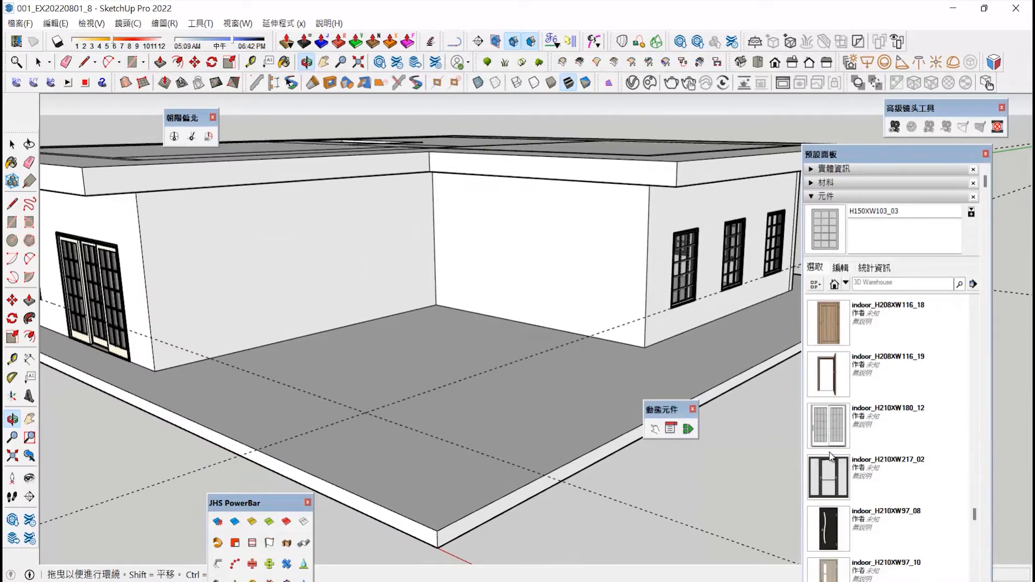
{"action": "scroll", "coordinate": [832, 463], "scroll_direction": "down", "scroll_amount": 4}
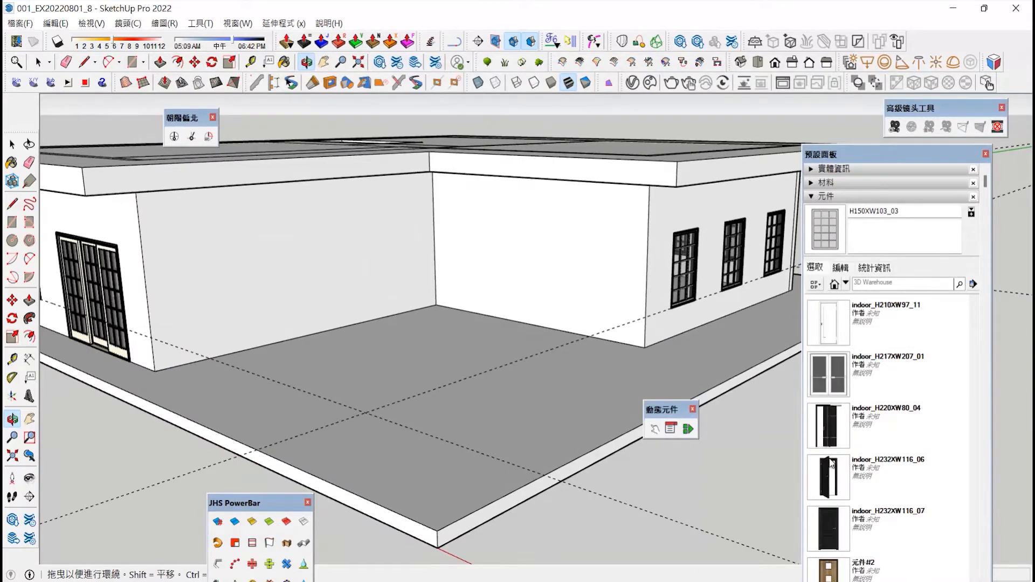
{"action": "scroll", "coordinate": [832, 464], "scroll_direction": "down", "scroll_amount": 2}
{"action": "scroll", "coordinate": [841, 447], "scroll_direction": "down", "scroll_amount": 3}
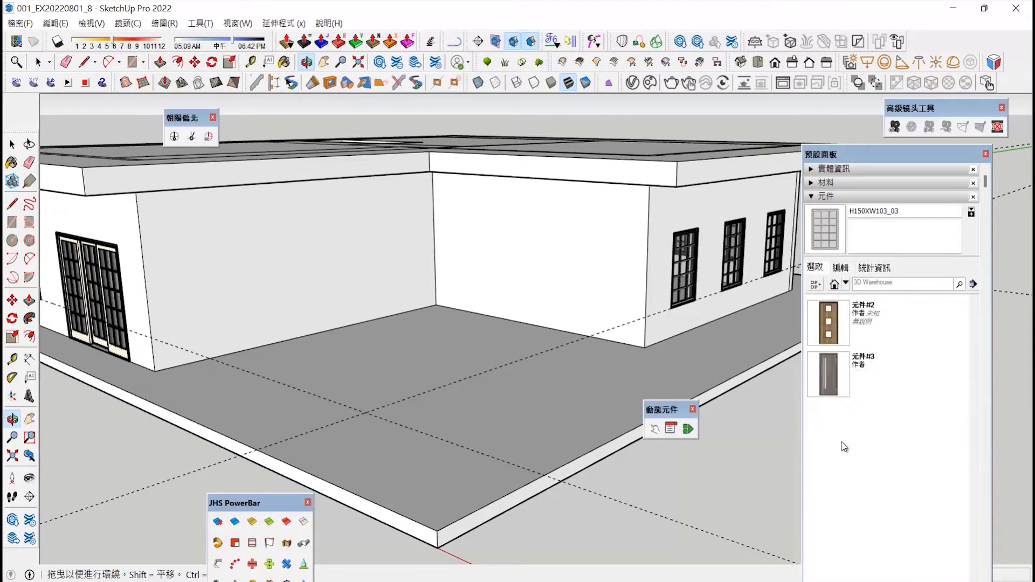
{"action": "scroll", "coordinate": [845, 448], "scroll_direction": "up", "scroll_amount": 3}
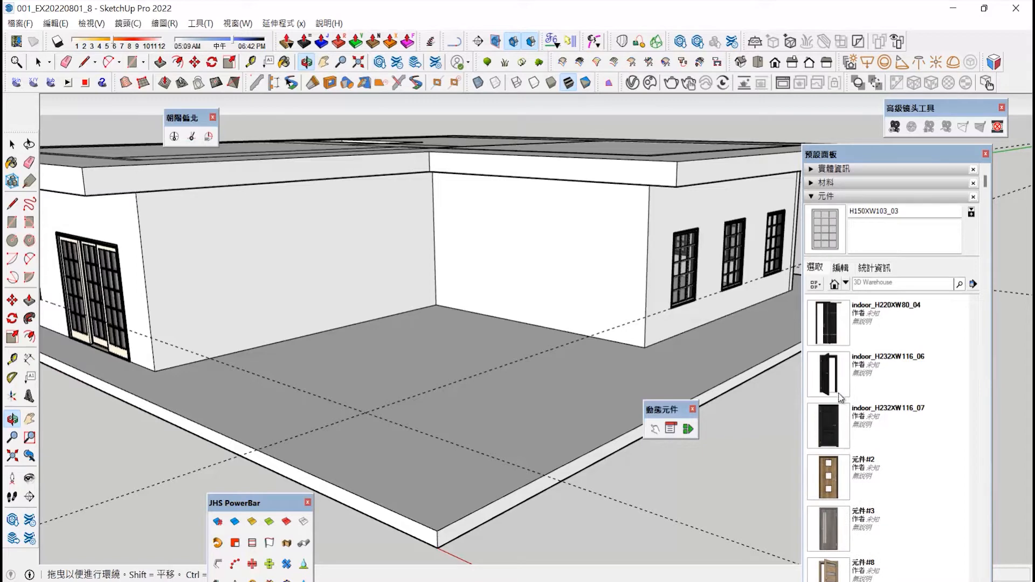
{"action": "scroll", "coordinate": [841, 409], "scroll_direction": "down", "scroll_amount": 3}
{"action": "left_click", "coordinate": [838, 426]}
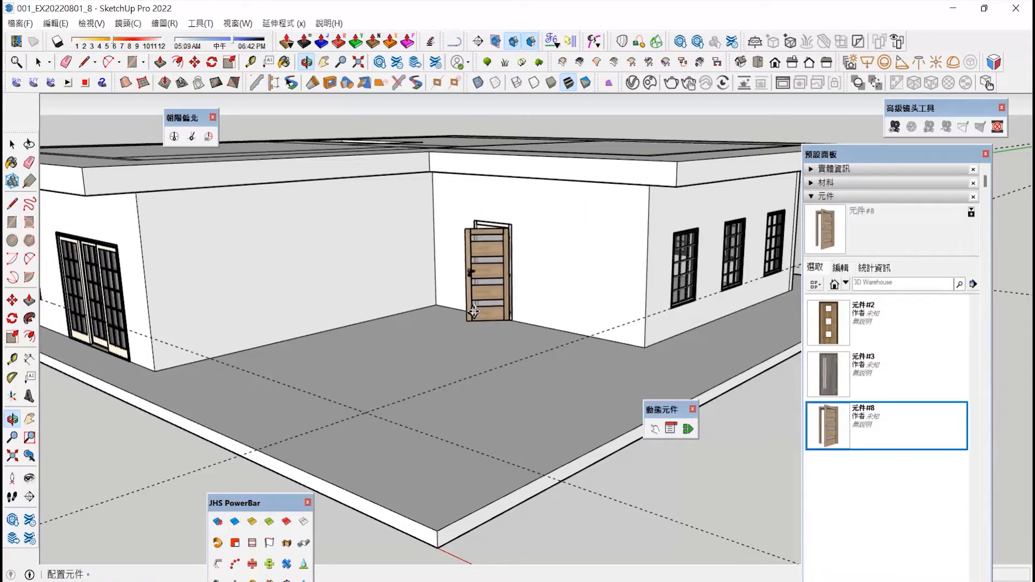
{"action": "left_click", "coordinate": [474, 331]}
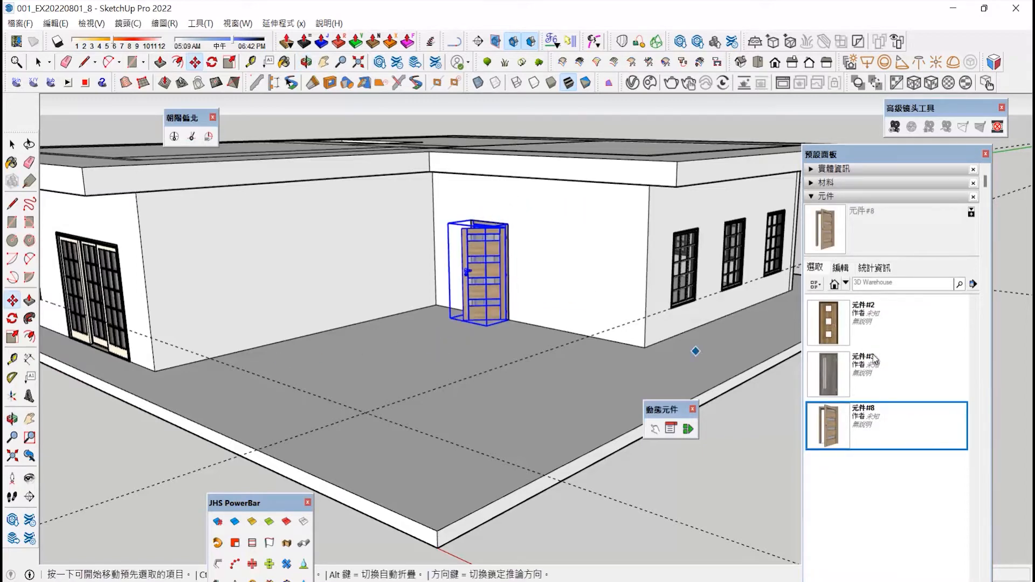
Load the 門 folder inside Double as the local component collection.
{"action": "scroll", "coordinate": [876, 360], "scroll_direction": "up", "scroll_amount": 5}
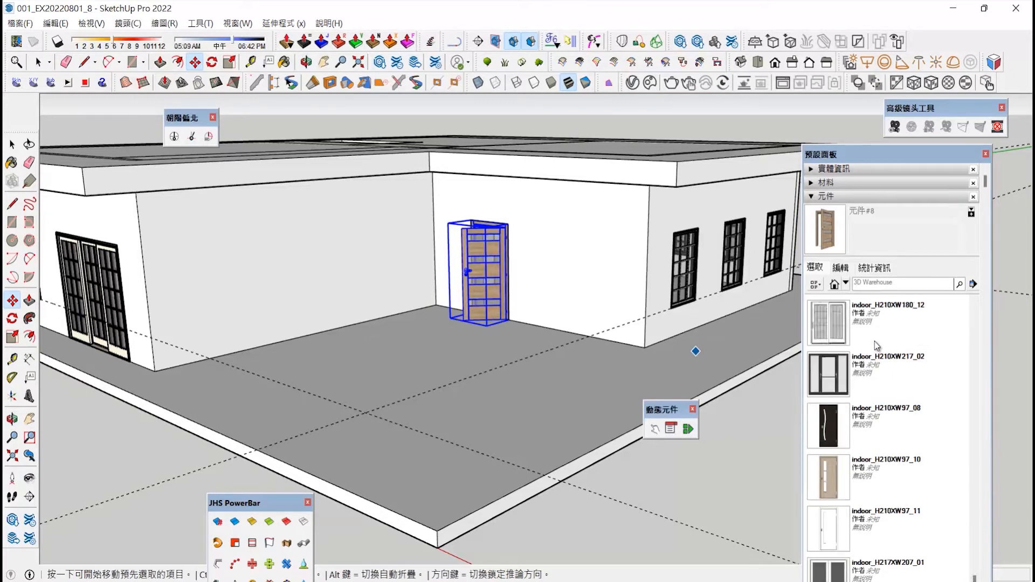
{"action": "left_click", "coordinate": [974, 285]}
{"action": "left_click", "coordinate": [924, 291]}
{"action": "left_click", "coordinate": [362, 109]}
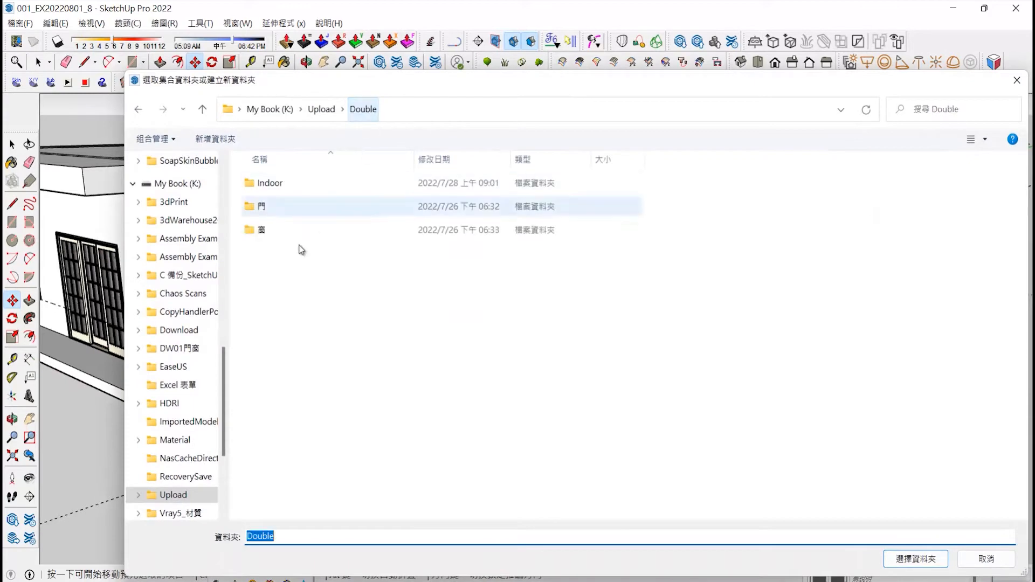
{"action": "double_click", "coordinate": [270, 210]}
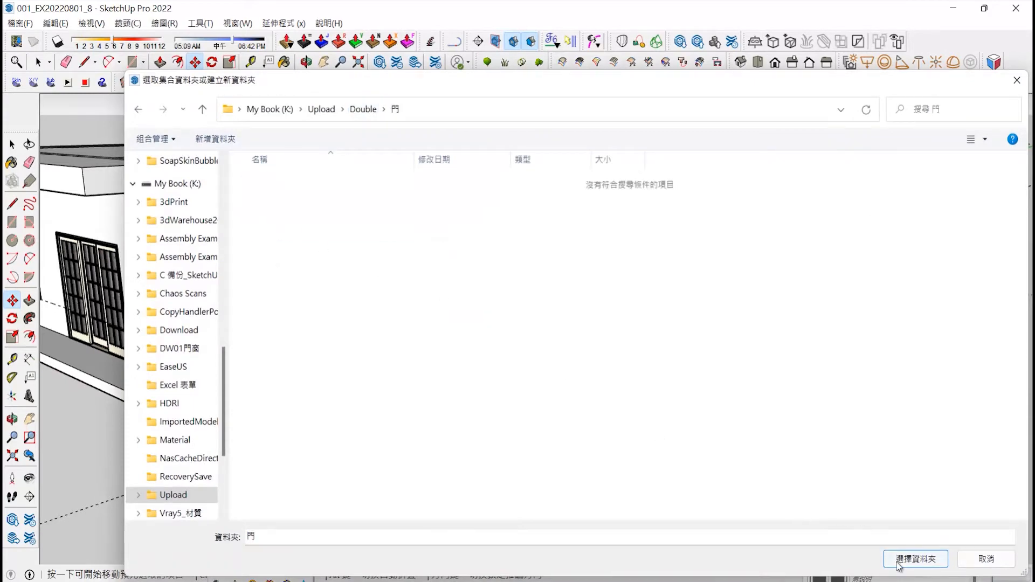
{"action": "left_click", "coordinate": [916, 559]}
Delete the wooden 元件#8 door from the recessed wall near the inner corner.
{"action": "scroll", "coordinate": [376, 265], "scroll_direction": "up", "scroll_amount": 6}
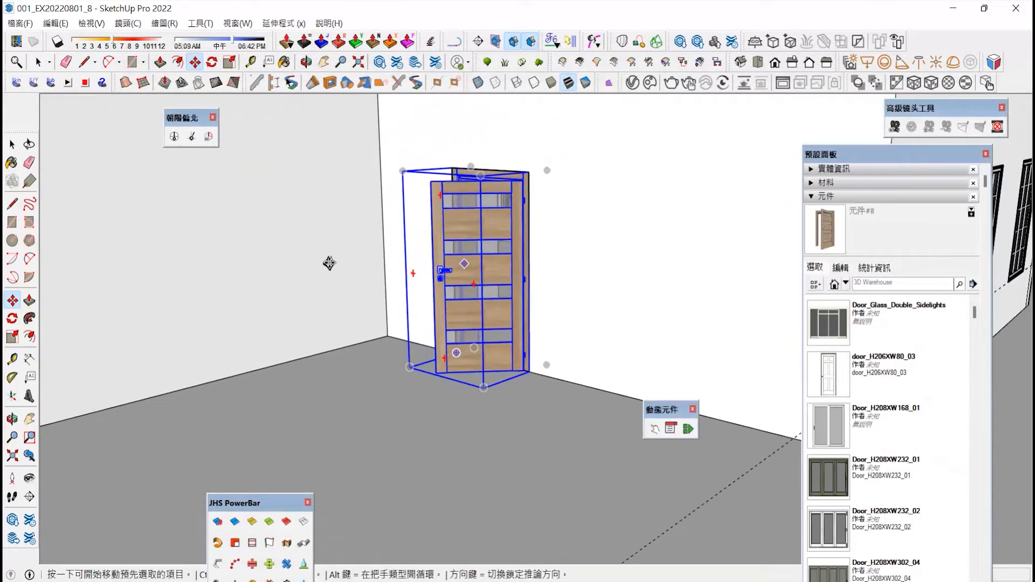
{"action": "key", "text": "o"}
{"action": "left_click_drag", "start_coordinate": [51, 225], "coordinate": [63, 167]}
{"action": "left_click", "coordinate": [13, 145]}
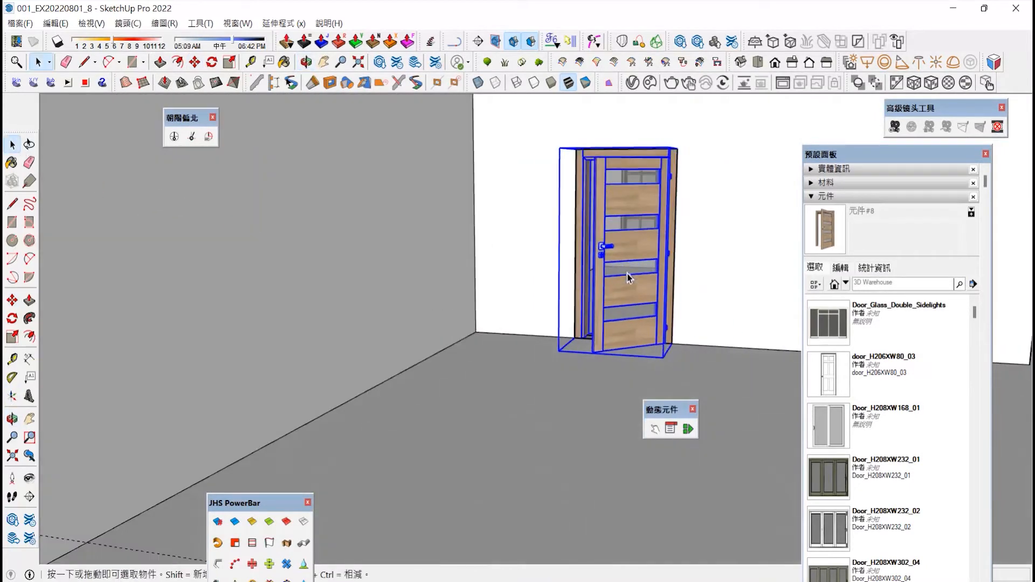
{"action": "key", "text": "Delete"}
Browse the door collection and insert door_H218XW104_11 at the base of the recessed wall near the inner corner.
{"action": "scroll", "coordinate": [843, 469], "scroll_direction": "down", "scroll_amount": 10}
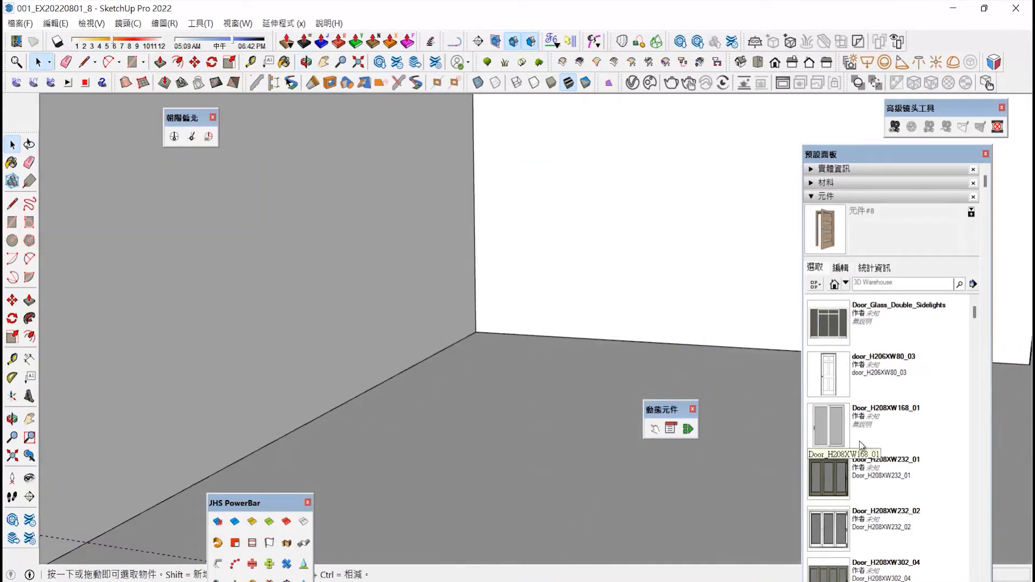
{"action": "left_click", "coordinate": [834, 410]}
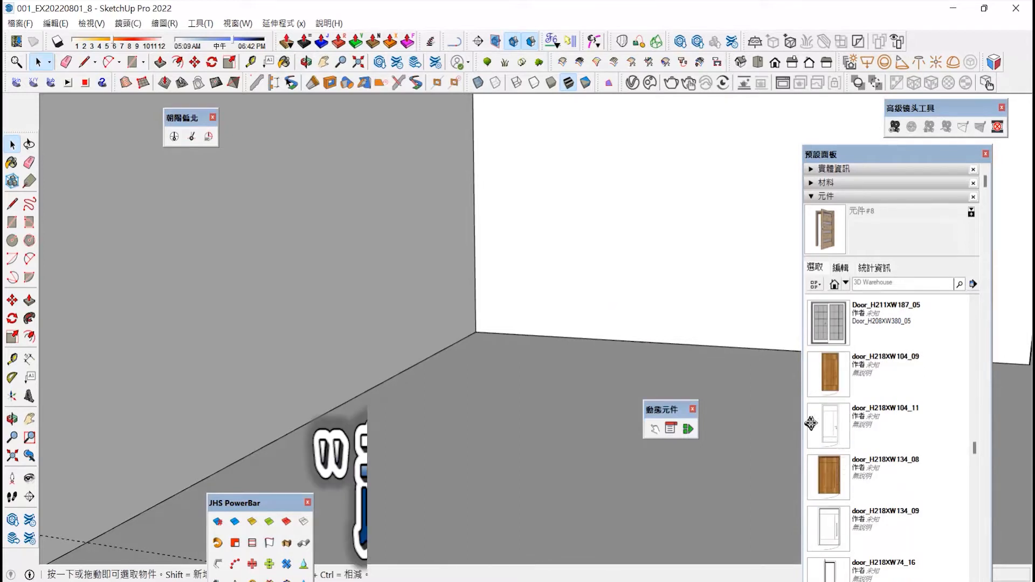
{"action": "left_click", "coordinate": [556, 333]}
{"action": "middle_click_drag", "start_coordinate": [556, 333], "coordinate": [512, 364]}
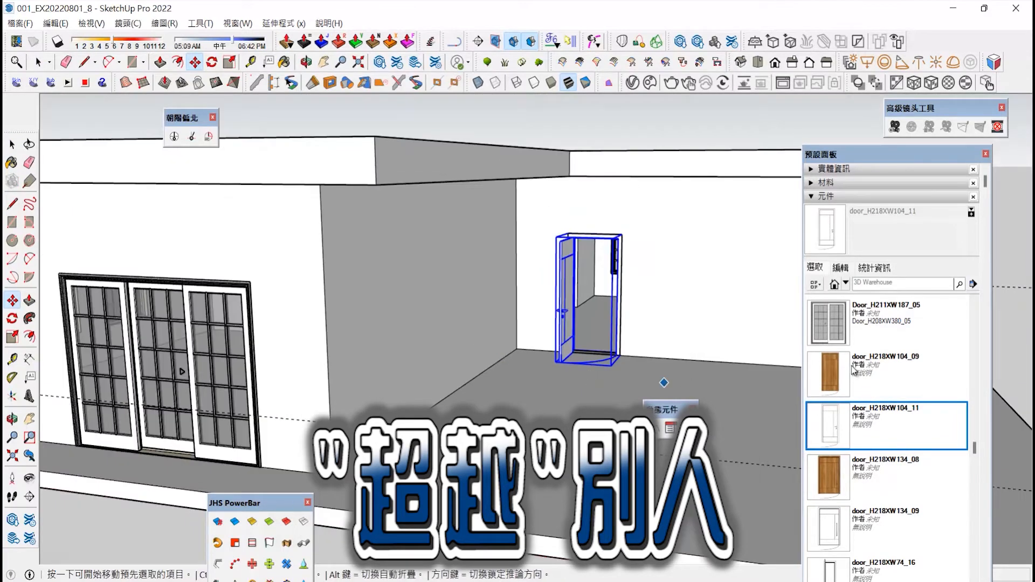
{"action": "scroll", "coordinate": [629, 299], "scroll_direction": "down", "scroll_amount": 3}
Load the 窗 folder inside Double as the local component collection.
{"action": "left_click", "coordinate": [974, 284]}
{"action": "left_click", "coordinate": [917, 322]}
{"action": "left_click", "coordinate": [358, 109]}
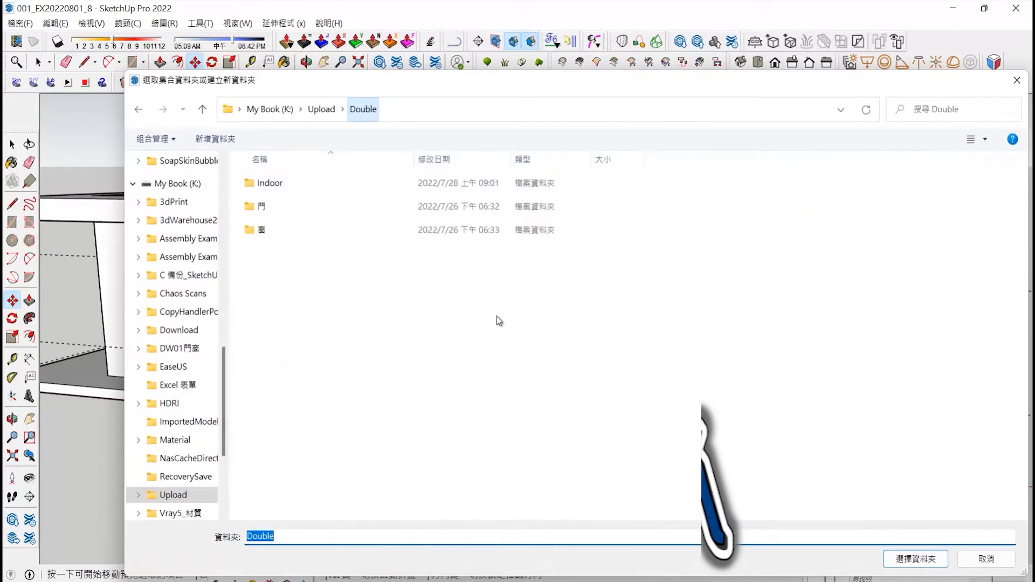
{"action": "left_click", "coordinate": [263, 231]}
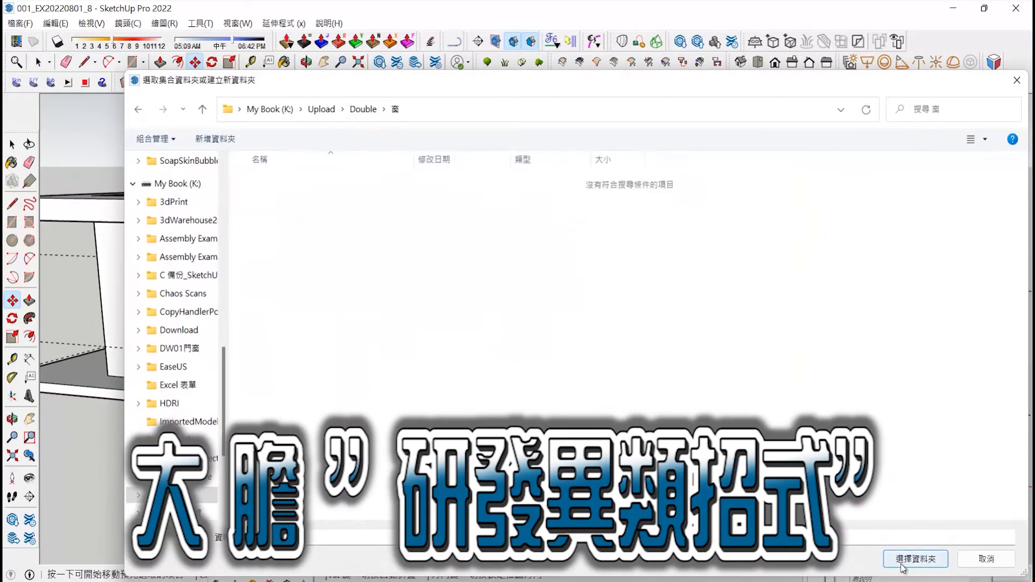
{"action": "left_click", "coordinate": [902, 565]}
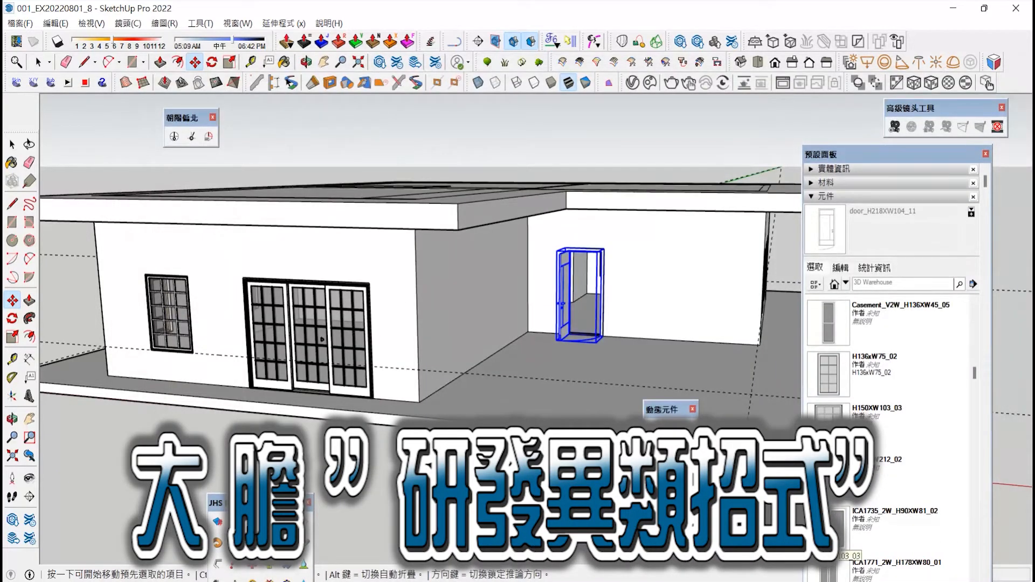
Add a guide line on the recessed wall with the new door, offset about 68 cm above its base edge.
{"action": "scroll", "coordinate": [890, 431], "scroll_direction": "down", "scroll_amount": 5}
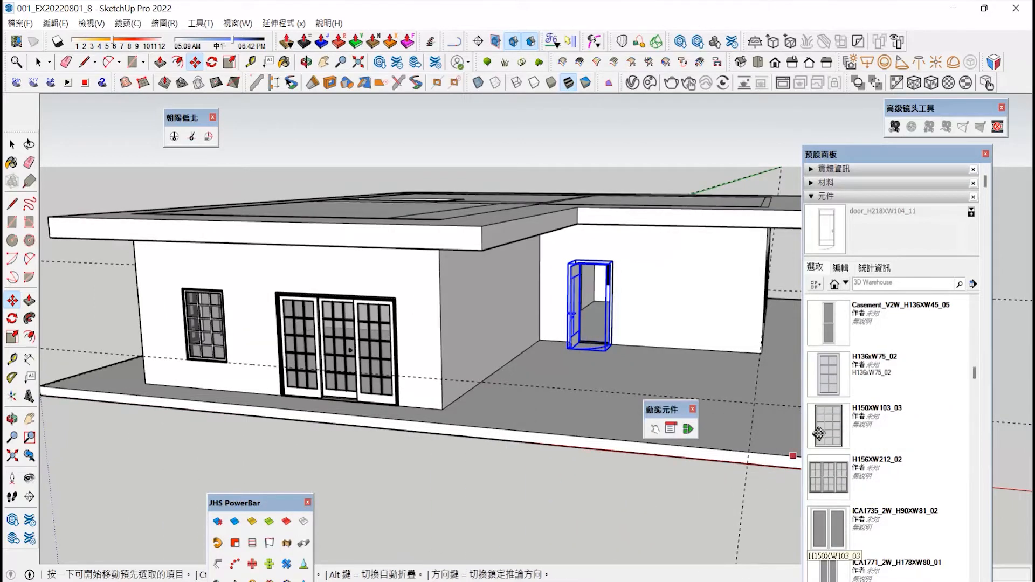
{"action": "left_click", "coordinate": [819, 433]}
{"action": "left_click", "coordinate": [14, 357]}
{"action": "left_click", "coordinate": [703, 349]}
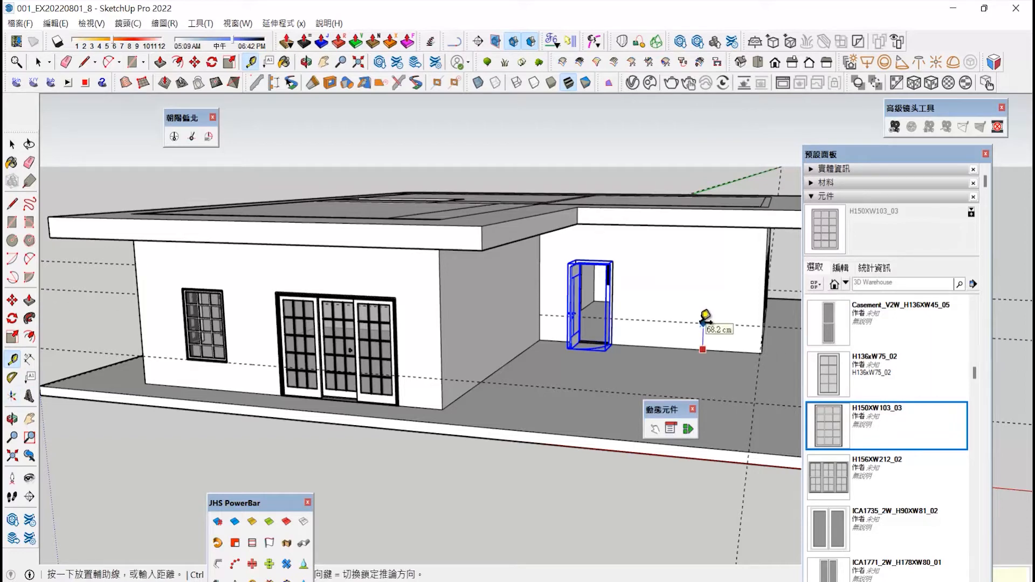
{"action": "left_click", "coordinate": [705, 322]}
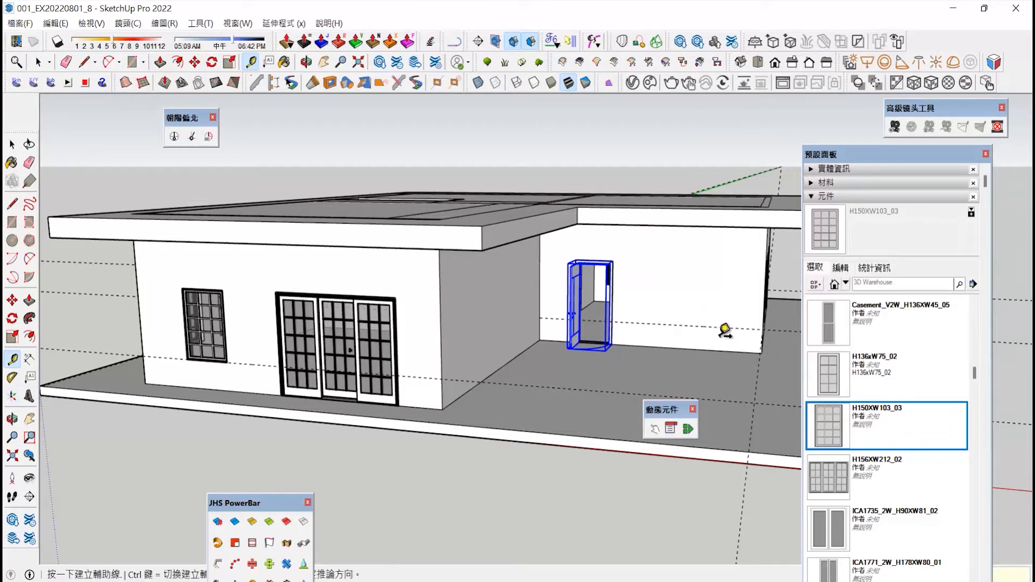
Insert an H150XW103_03 window on the recessed wall's guide line, beside the new door.
{"action": "left_click", "coordinate": [829, 426]}
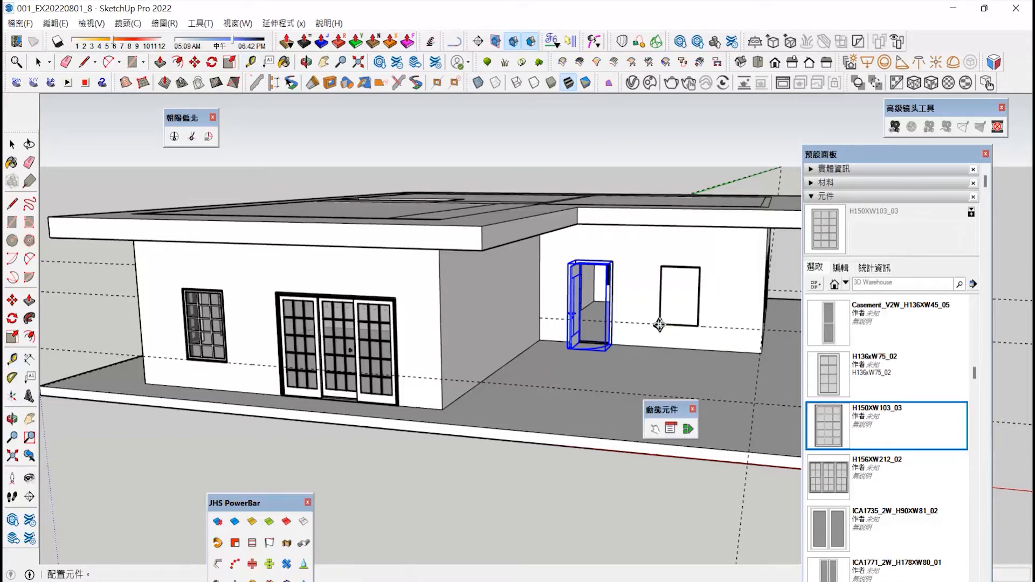
{"action": "left_click", "coordinate": [659, 325]}
{"action": "left_click", "coordinate": [12, 419]}
{"action": "left_click_drag", "start_coordinate": [463, 332], "coordinate": [369, 311]}
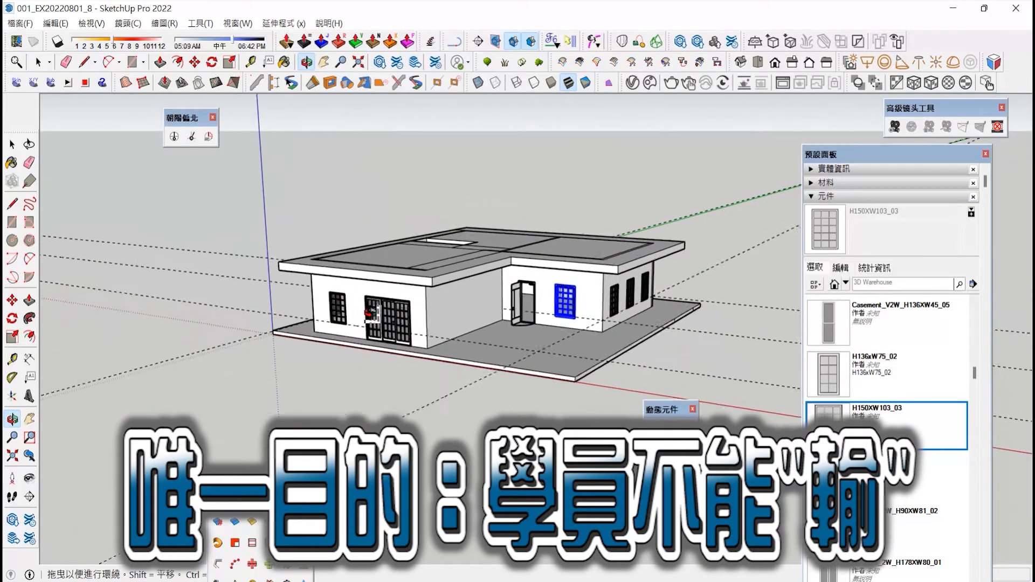
Inside the room, turn on shadows and reset the solar north direction so sunlight from the windows falls across the floor.
{"action": "scroll", "coordinate": [524, 302], "scroll_direction": "up", "scroll_amount": 15}
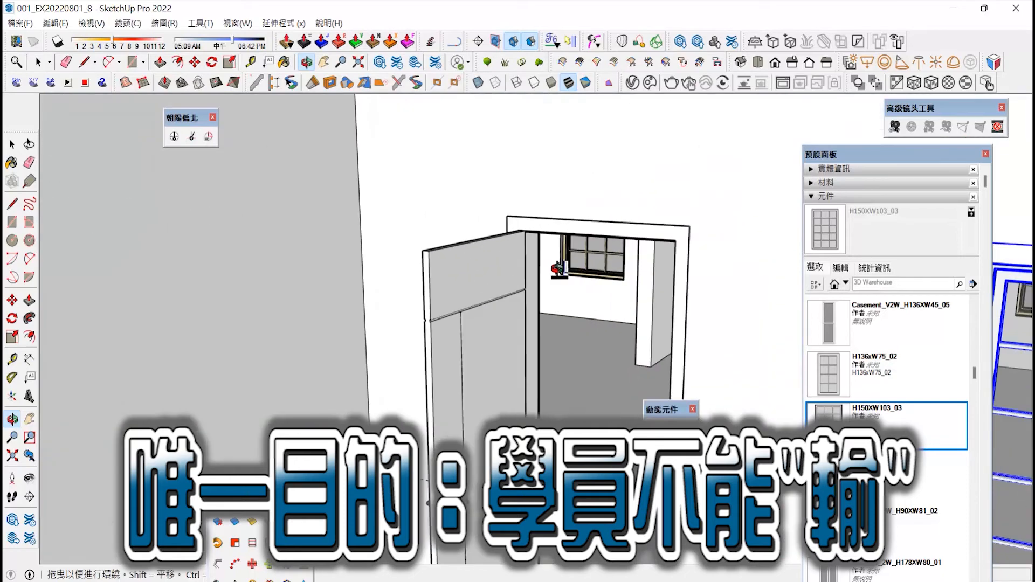
{"action": "scroll", "coordinate": [558, 268], "scroll_direction": "up", "scroll_amount": 10}
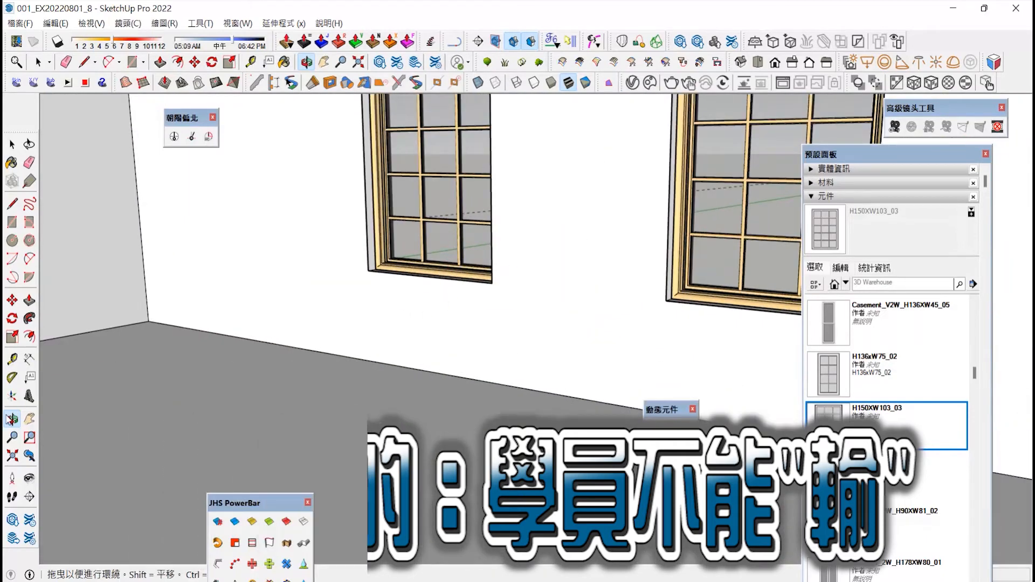
{"action": "left_click", "coordinate": [29, 419]}
{"action": "left_click_drag", "start_coordinate": [288, 378], "coordinate": [428, 459]}
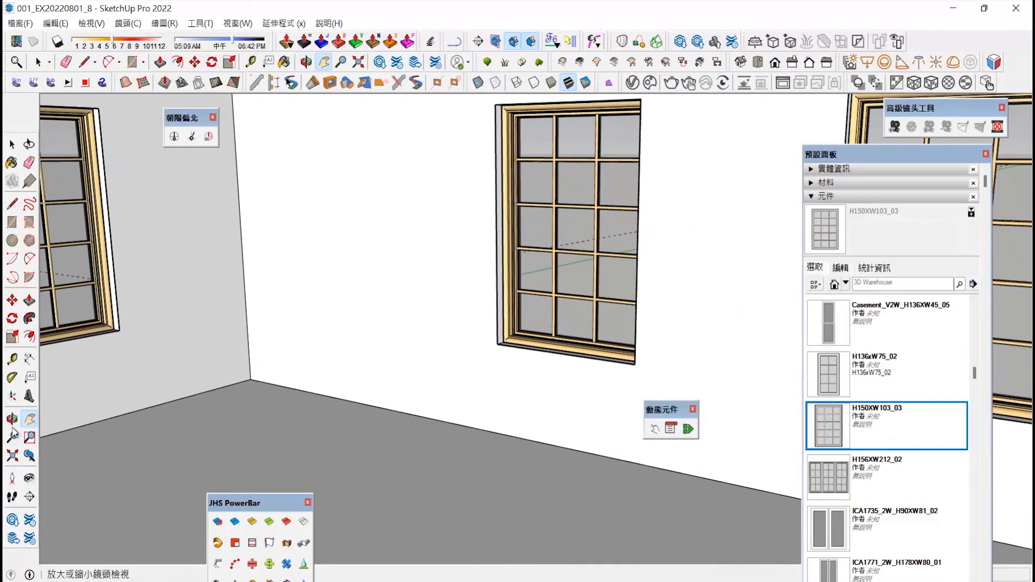
{"action": "left_click_drag", "start_coordinate": [324, 381], "coordinate": [442, 385]}
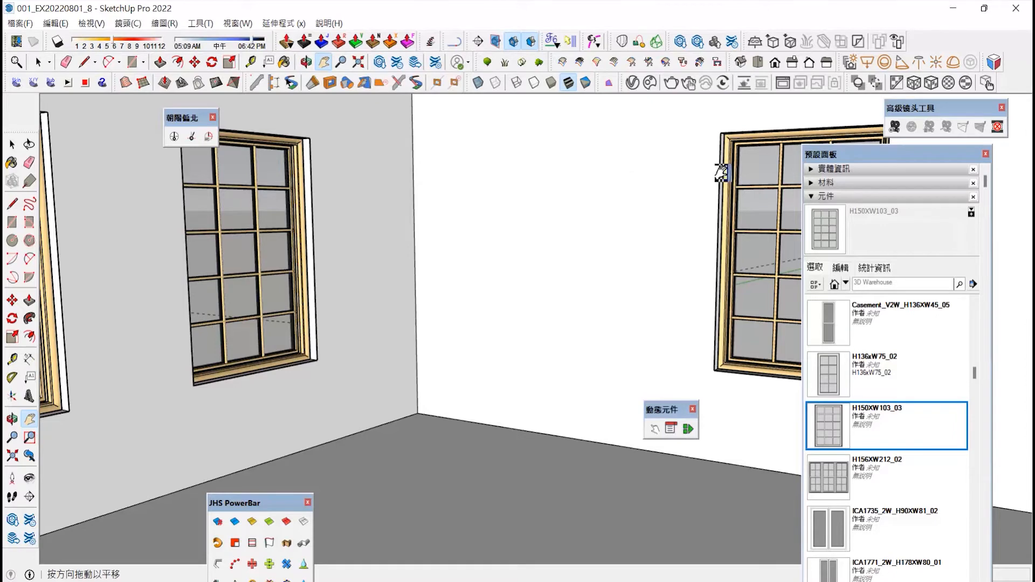
{"action": "left_click_drag", "start_coordinate": [858, 162], "coordinate": [920, 253]}
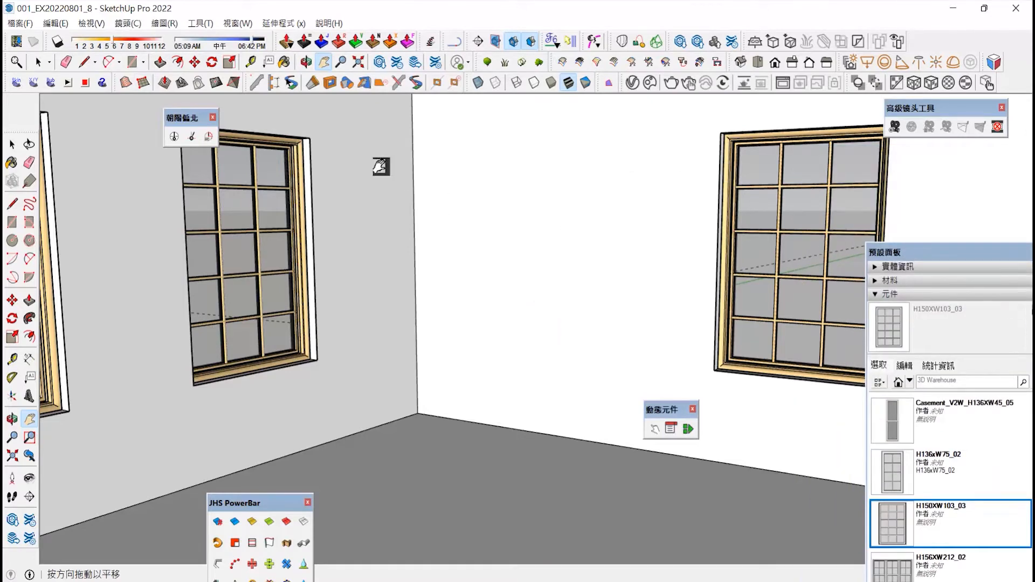
{"action": "left_click", "coordinate": [192, 137]}
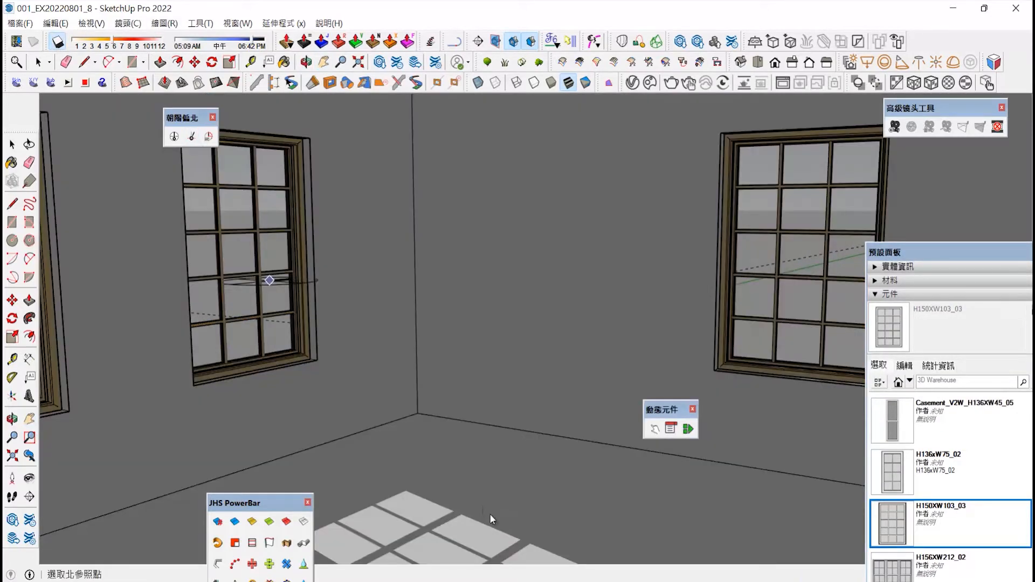
{"action": "left_click", "coordinate": [426, 462]}
{"action": "left_click", "coordinate": [701, 496]}
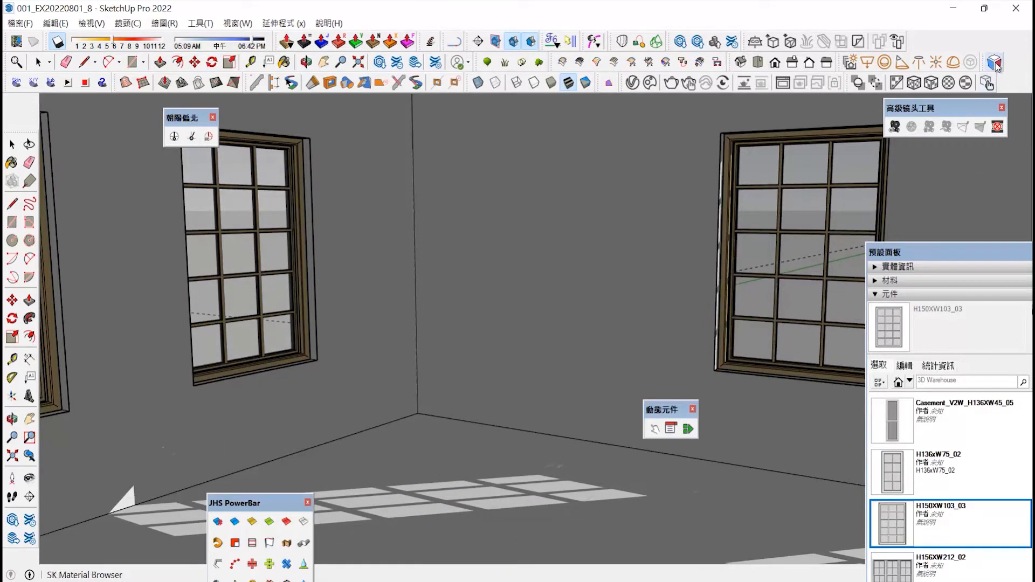
Apply a parquet wood-floor texture from SK Material Browser to the room's floor and move the browser aside.
{"action": "left_click", "coordinate": [987, 82]}
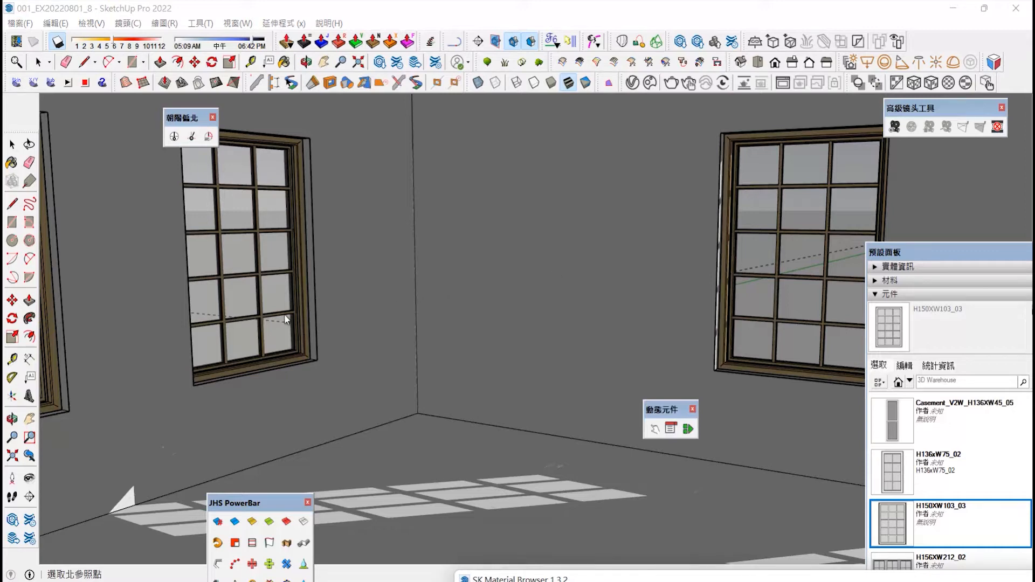
{"action": "left_click_drag", "start_coordinate": [521, 581], "coordinate": [497, 110]}
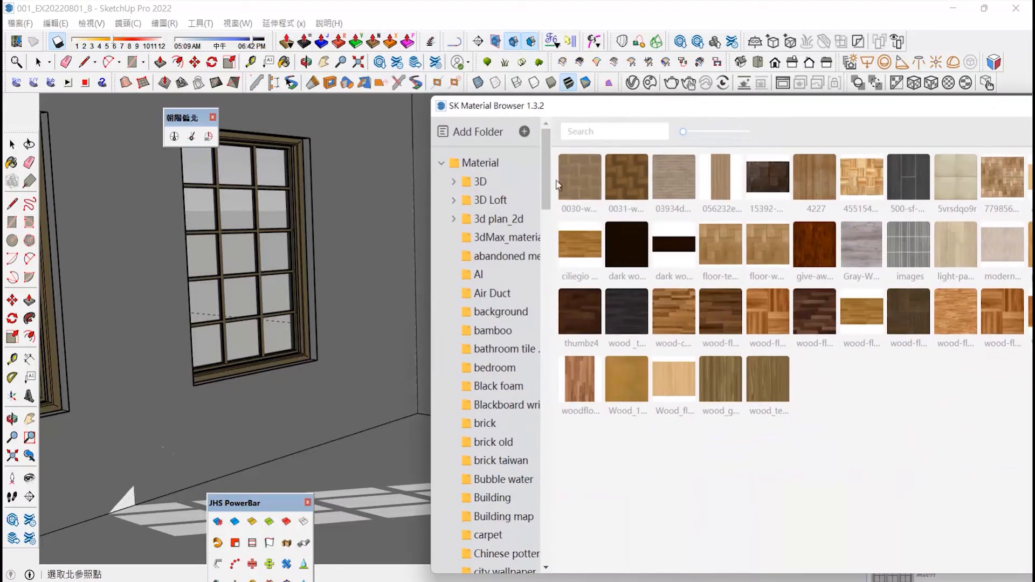
{"action": "left_click", "coordinate": [765, 322]}
{"action": "left_click", "coordinate": [414, 464]}
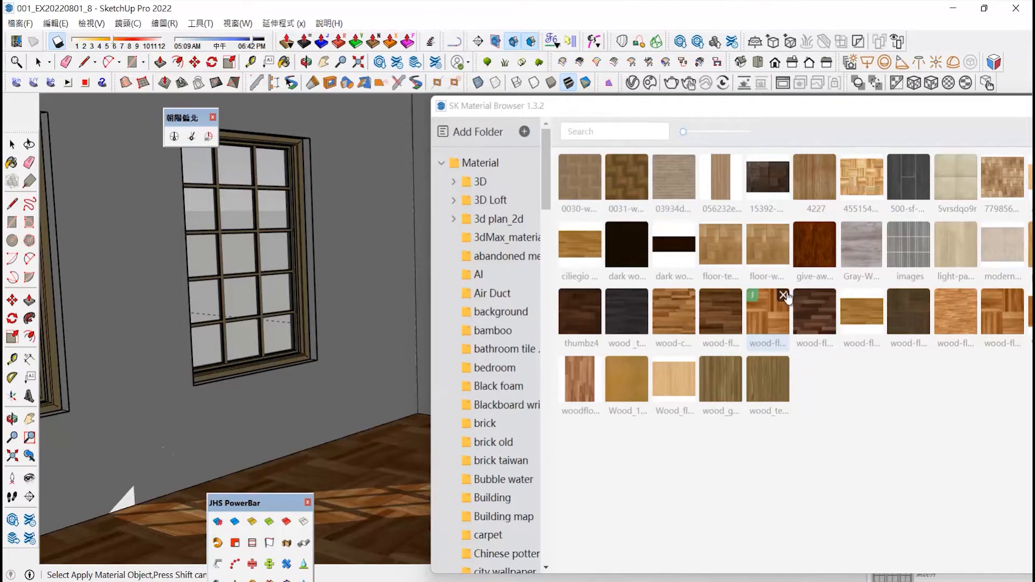
{"action": "left_click_drag", "start_coordinate": [662, 105], "coordinate": [976, 251]}
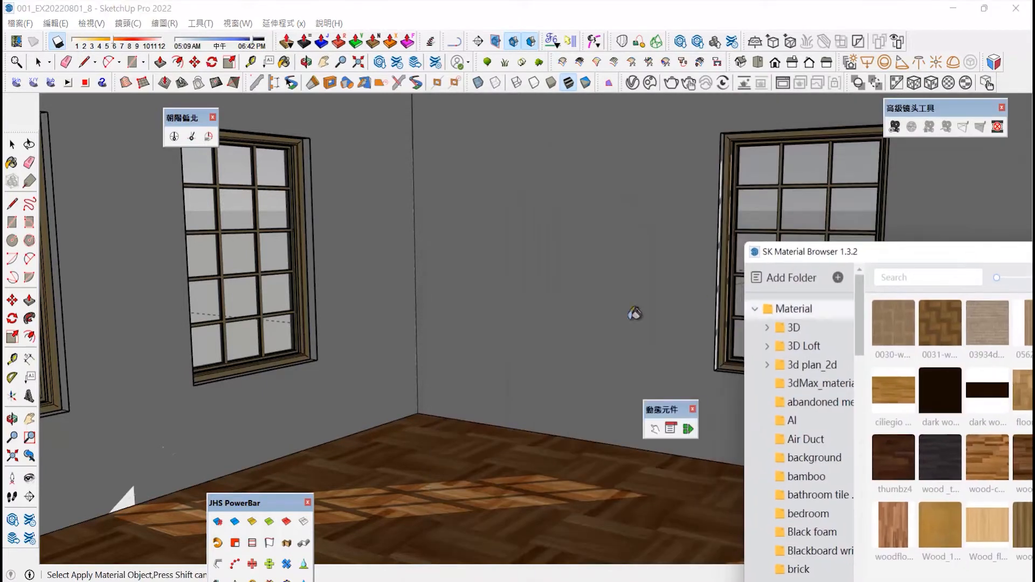
Push/Pull the inner face of the room's back wall inward to thicken it around its windows.
{"action": "left_click", "coordinate": [29, 419]}
{"action": "left_click_drag", "start_coordinate": [388, 374], "coordinate": [425, 381]}
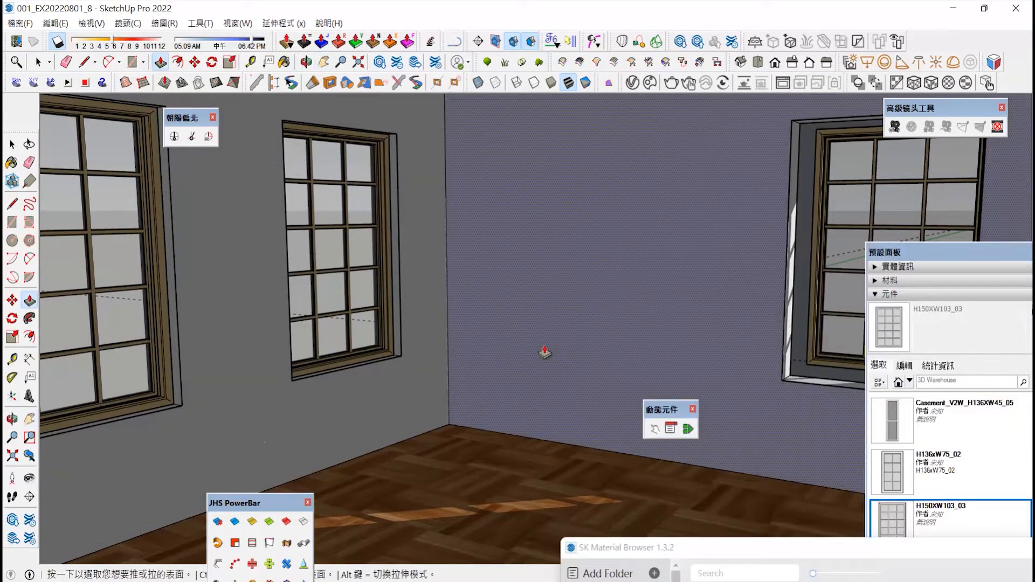
{"action": "left_click", "coordinate": [29, 419]}
{"action": "left_click_drag", "start_coordinate": [526, 338], "coordinate": [395, 370]}
{"action": "scroll", "coordinate": [396, 370], "scroll_direction": "down", "scroll_amount": 2}
{"action": "left_click_drag", "start_coordinate": [510, 352], "coordinate": [464, 341]}
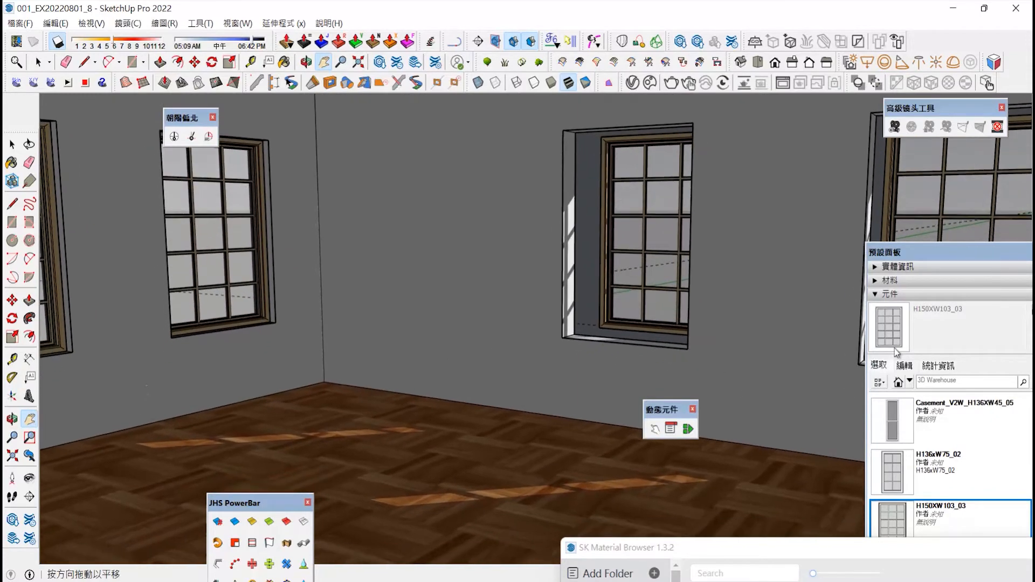
Load the Bookshelf folder inside Upload as the local component collection and browse its bookshelves.
{"action": "left_click_drag", "start_coordinate": [954, 252], "coordinate": [851, 199]}
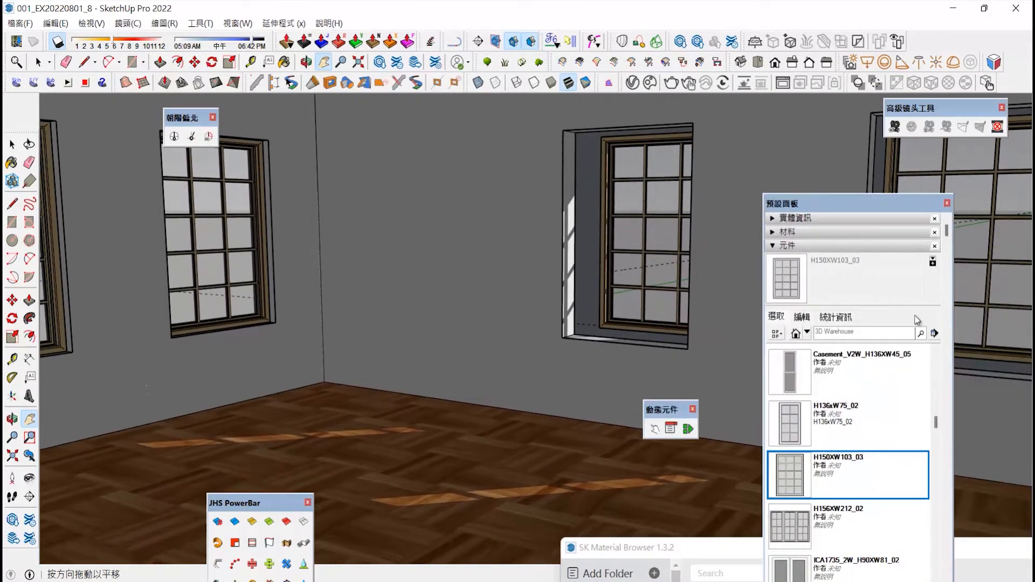
{"action": "left_click", "coordinate": [937, 334]}
{"action": "left_click", "coordinate": [952, 335]}
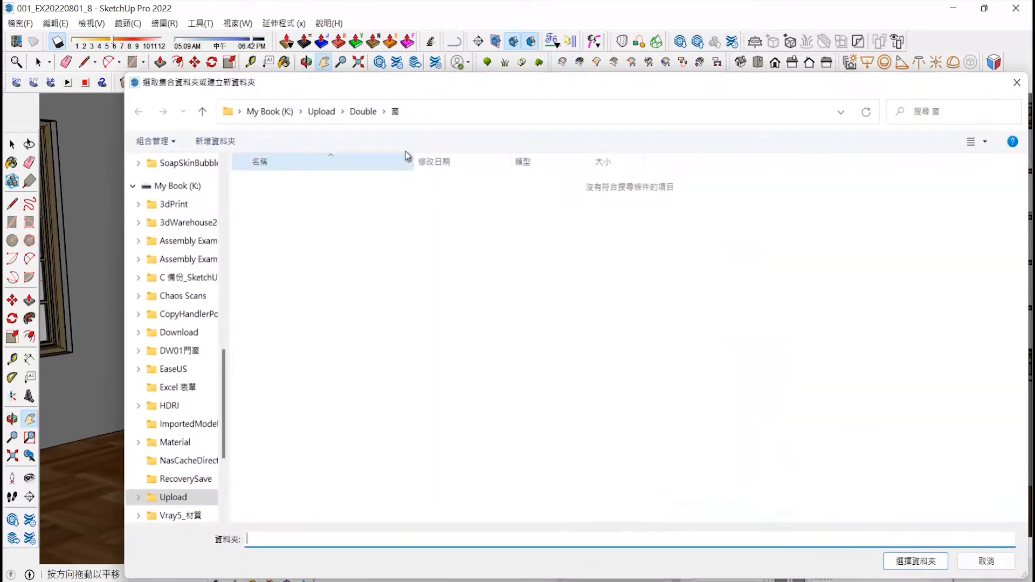
{"action": "left_click", "coordinate": [322, 109]}
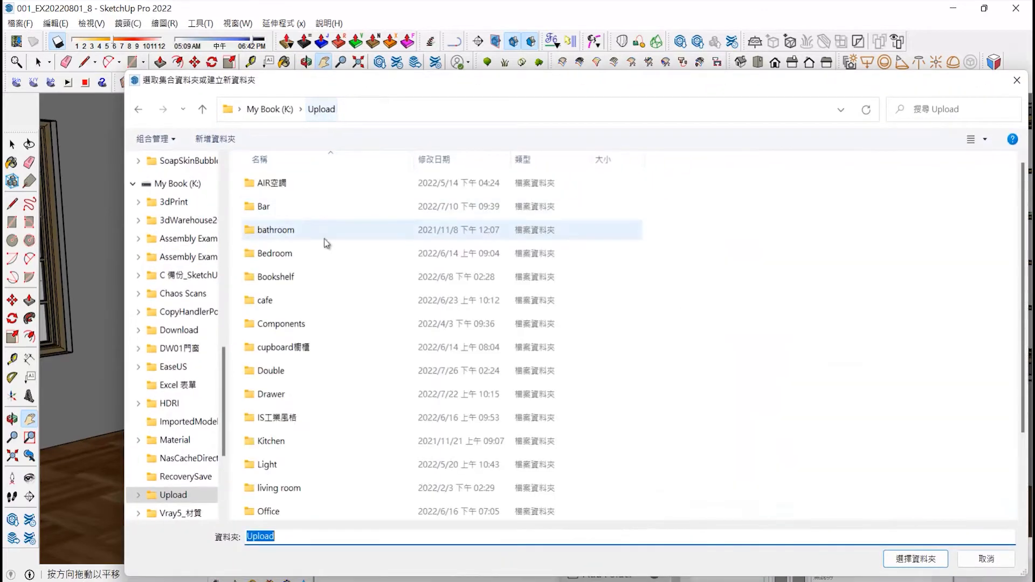
{"action": "double_click", "coordinate": [288, 278]}
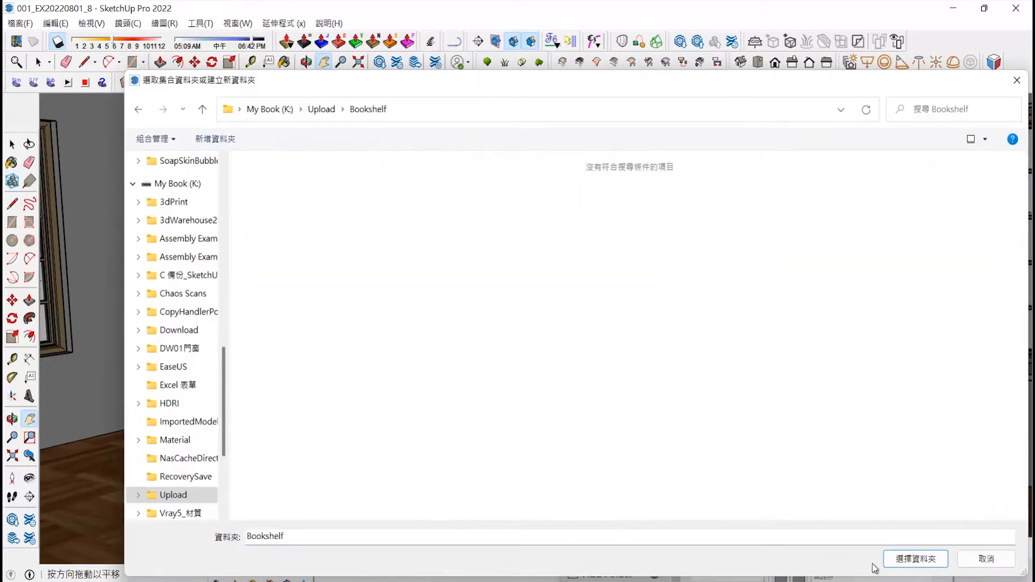
{"action": "left_click", "coordinate": [915, 559]}
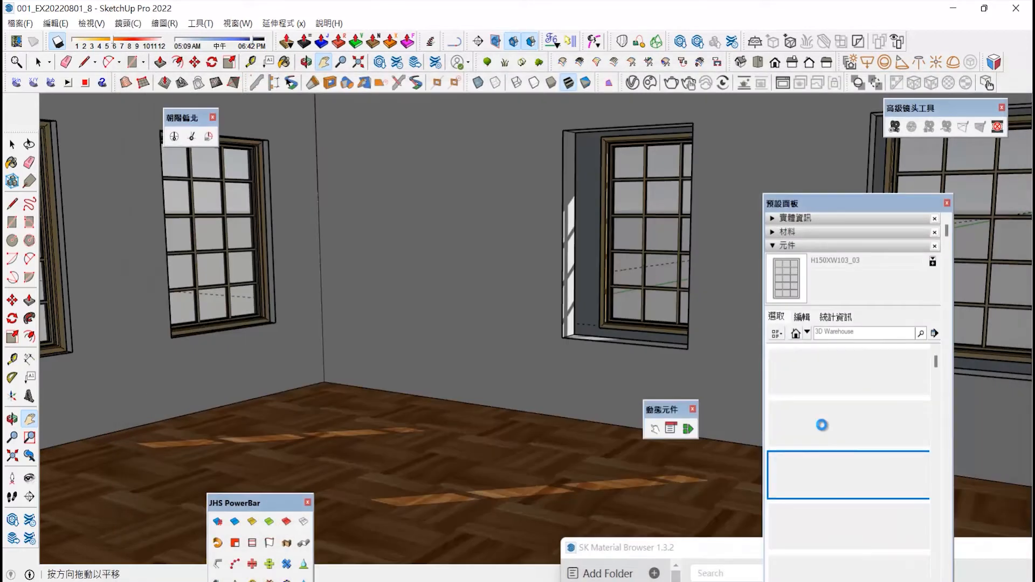
{"action": "scroll", "coordinate": [823, 440], "scroll_direction": "down", "scroll_amount": 8}
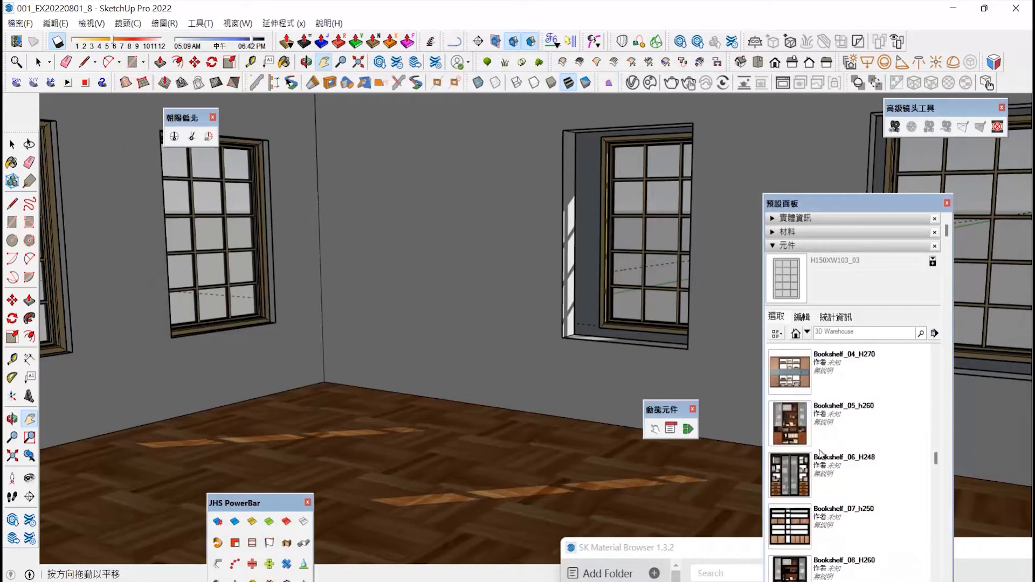
Place the Bookshelf_h270xw220_01 component on the floor in the room's corner, against the thickened wall.
{"action": "scroll", "coordinate": [819, 456], "scroll_direction": "down", "scroll_amount": 6}
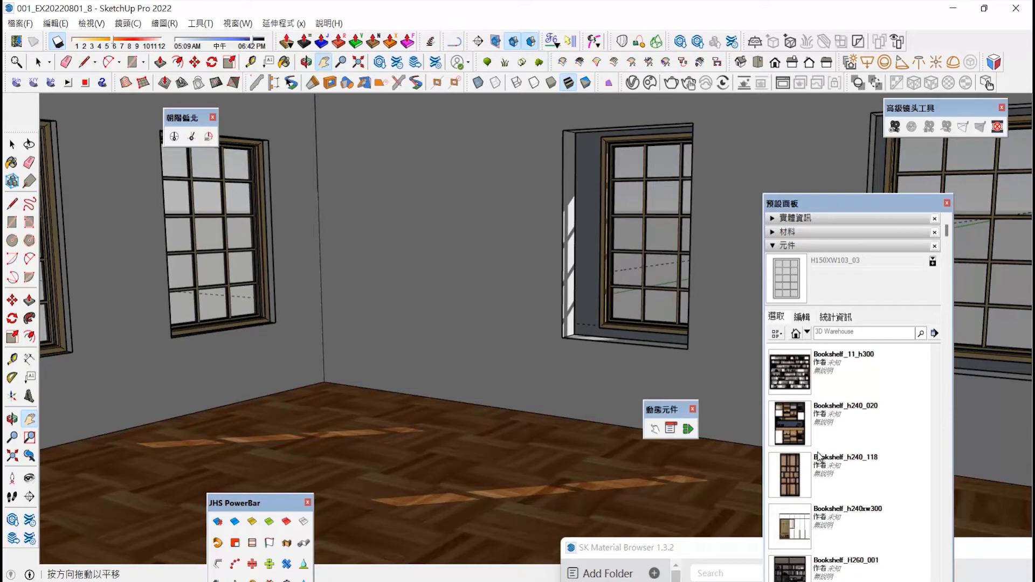
{"action": "scroll", "coordinate": [817, 465], "scroll_direction": "down", "scroll_amount": 3}
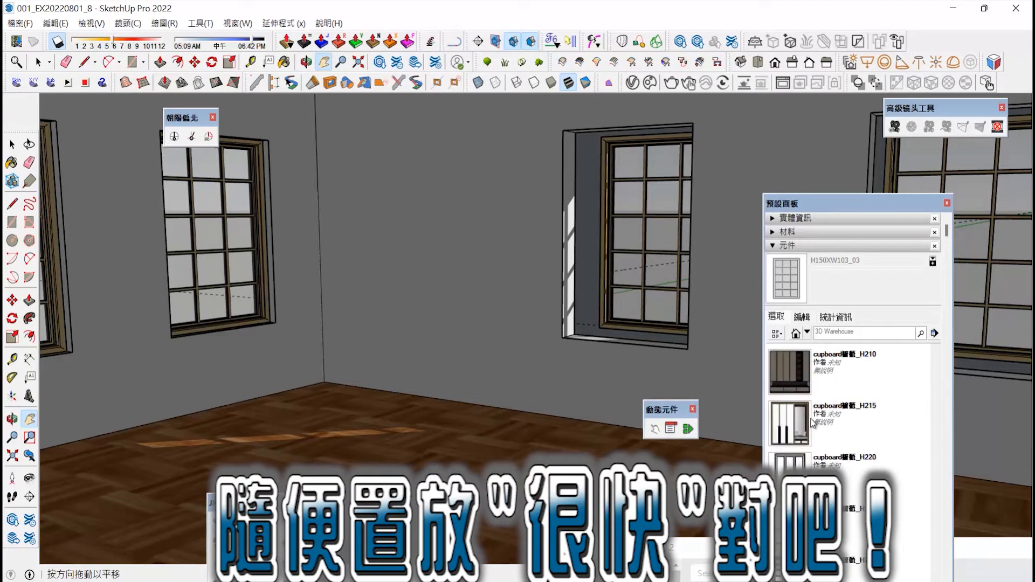
{"action": "scroll", "coordinate": [814, 415], "scroll_direction": "up", "scroll_amount": 3}
{"action": "scroll", "coordinate": [814, 415], "scroll_direction": "up", "scroll_amount": 3}
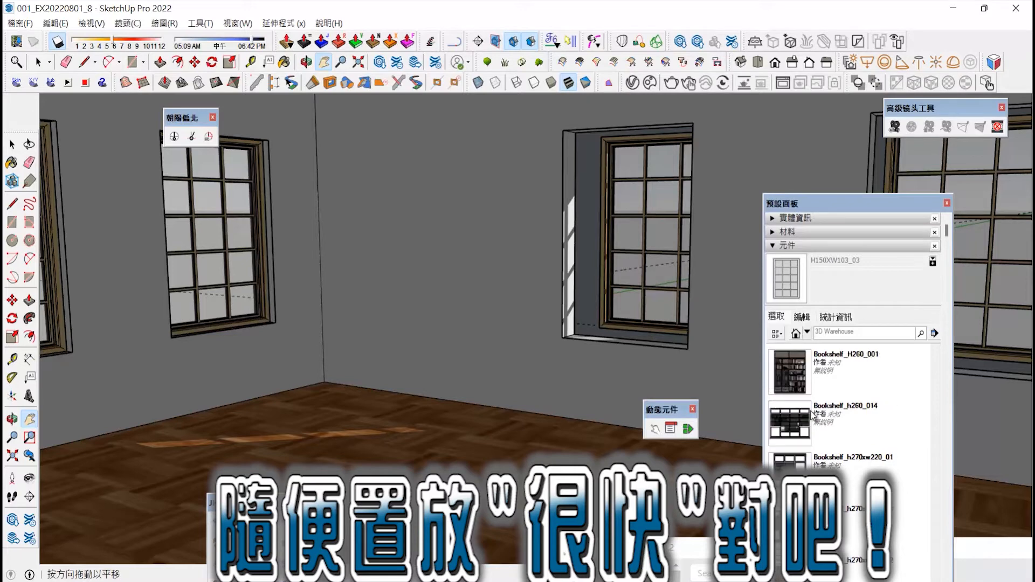
{"action": "left_click", "coordinate": [790, 463]}
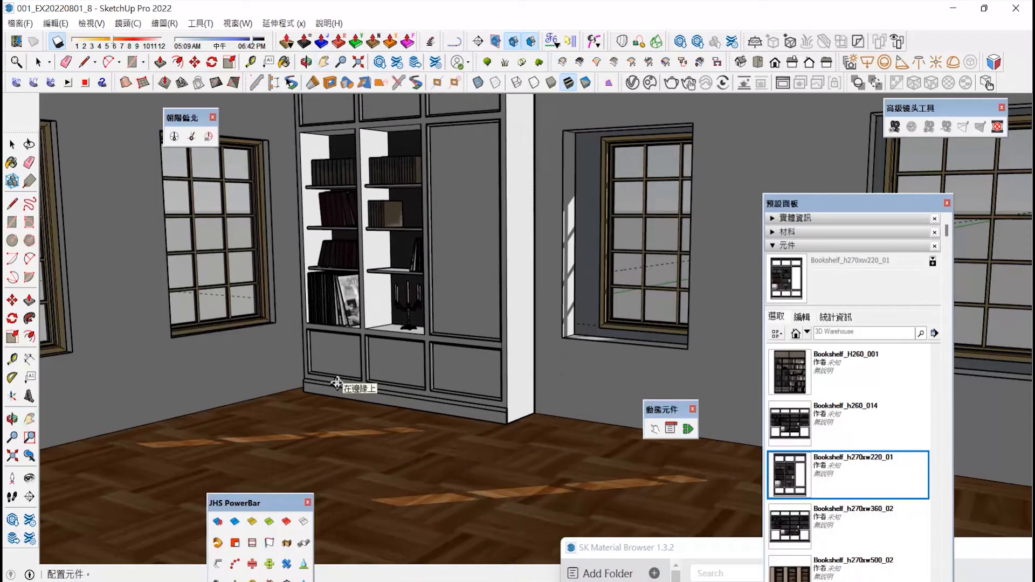
{"action": "left_click", "coordinate": [336, 383]}
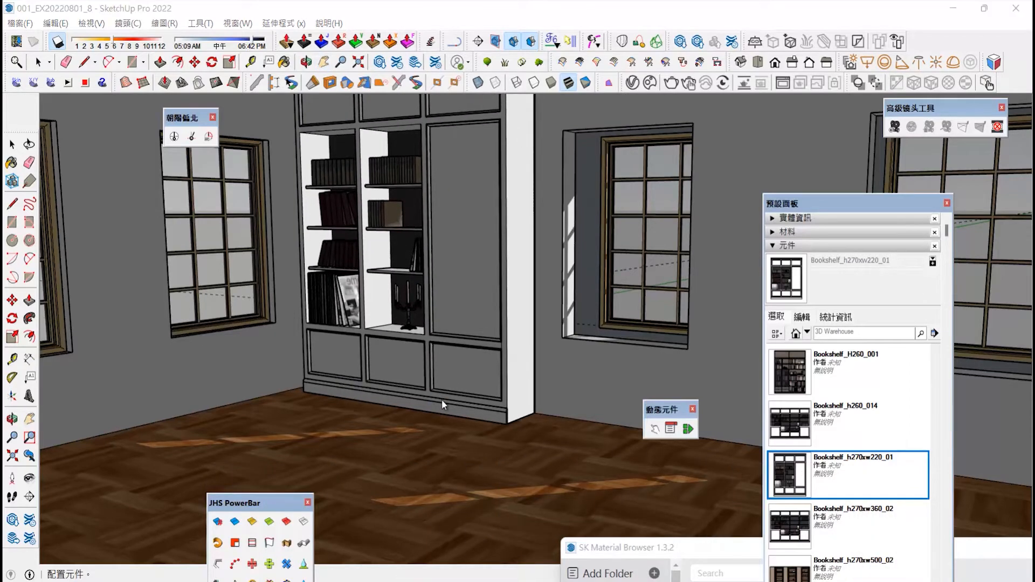
{"action": "left_click", "coordinate": [607, 335]}
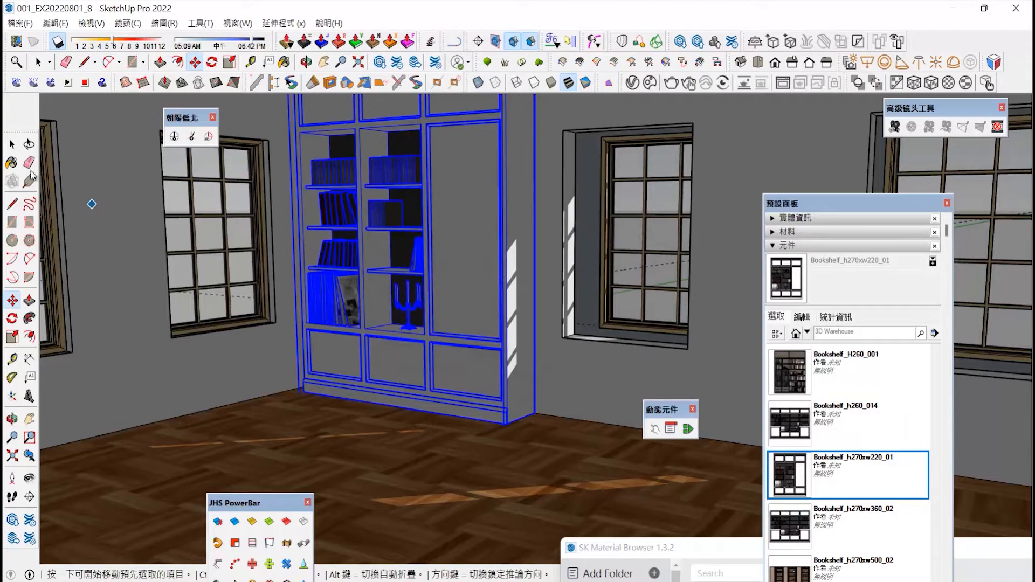
Move the window nearest the bookshelf along its wall, away from the corner.
{"action": "left_click", "coordinate": [29, 419]}
{"action": "left_click_drag", "start_coordinate": [377, 361], "coordinate": [460, 366]}
{"action": "left_click_drag", "start_coordinate": [412, 427], "coordinate": [247, 338]}
{"action": "left_click", "coordinate": [12, 420]}
{"action": "left_click", "coordinate": [12, 145]}
{"action": "left_click", "coordinate": [328, 288]}
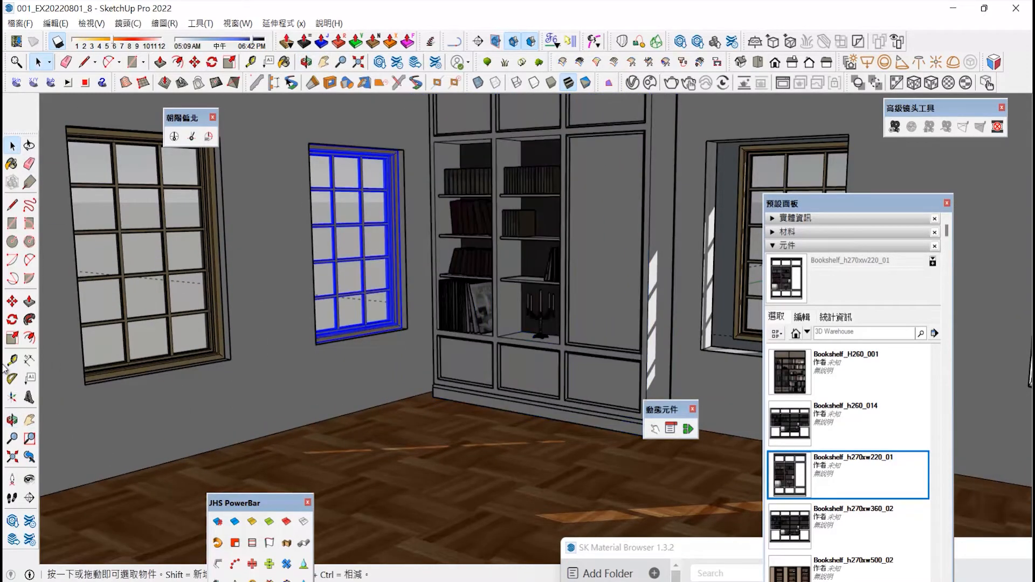
{"action": "left_click", "coordinate": [12, 300]}
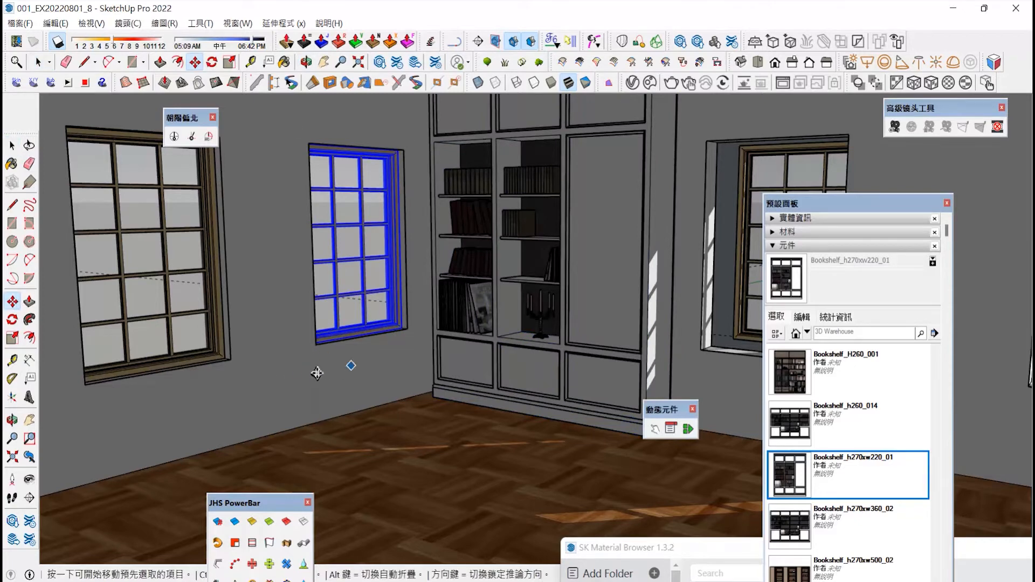
{"action": "left_click", "coordinate": [351, 366]}
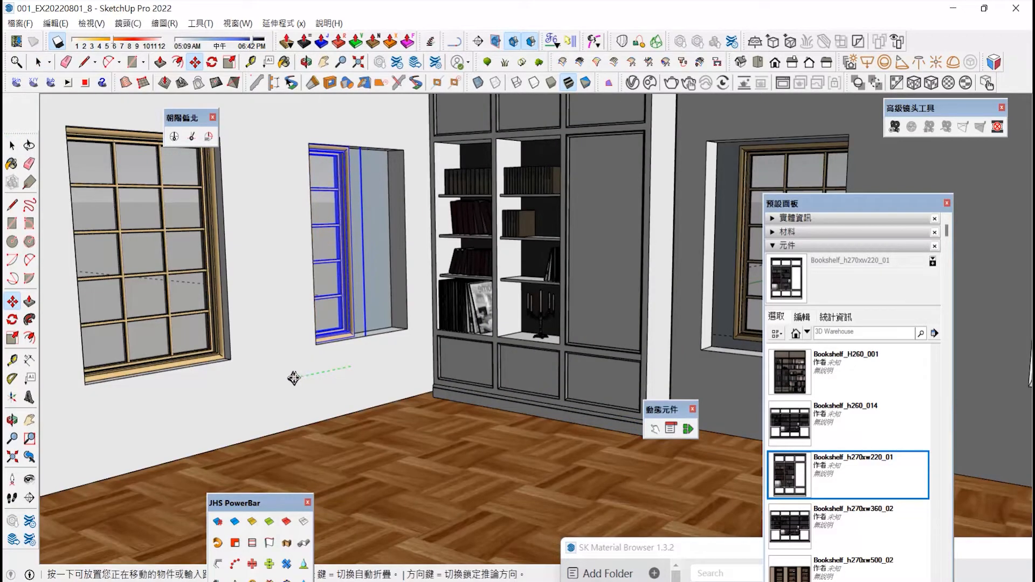
{"action": "left_click", "coordinate": [298, 374]}
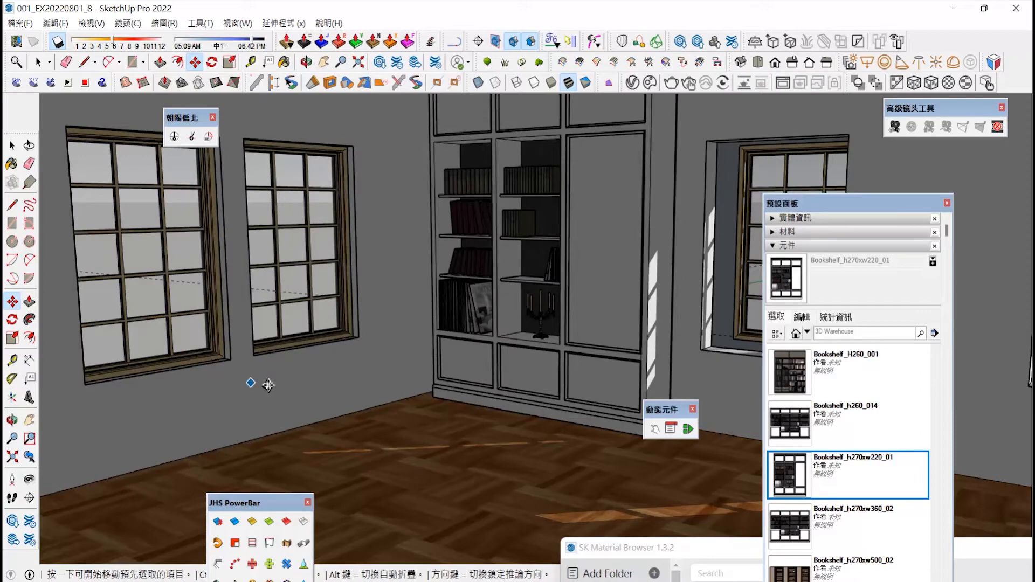
Move the other window on the same wall farther from the corner to widen the gap between the two windows.
{"action": "key", "text": "space"}
{"action": "left_click", "coordinate": [163, 294]}
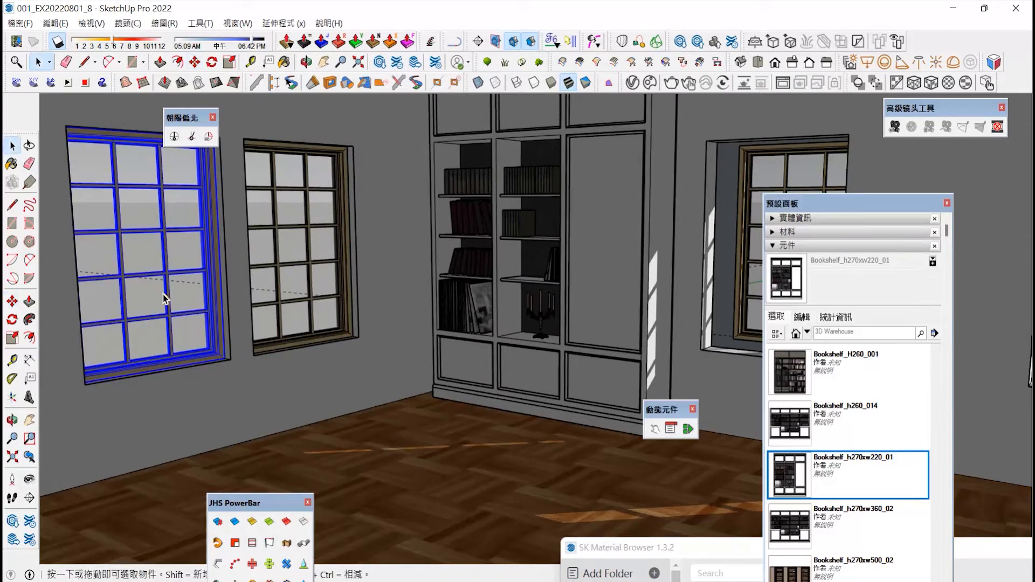
{"action": "left_click", "coordinate": [12, 301]}
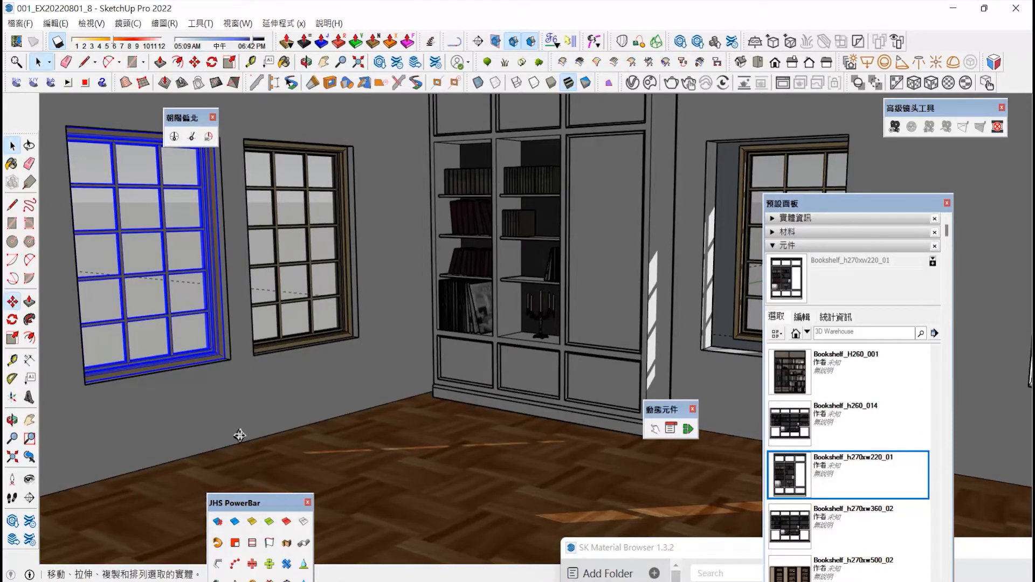
{"action": "left_click", "coordinate": [209, 412]}
{"action": "left_click", "coordinate": [230, 424]}
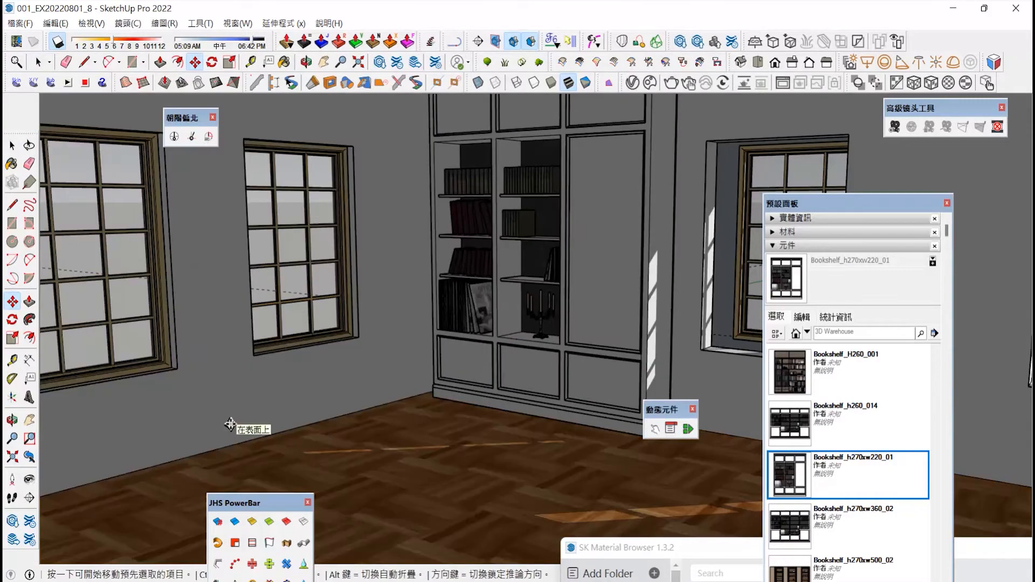
Reset the solar north direction so sunlight from the windows casts a wider patch across the floor in front of the bookshelf.
{"action": "left_click", "coordinate": [30, 420]}
{"action": "left_click_drag", "start_coordinate": [398, 406], "coordinate": [374, 409]}
{"action": "left_click", "coordinate": [15, 423]}
{"action": "left_click_drag", "start_coordinate": [306, 434], "coordinate": [284, 429]}
{"action": "scroll", "coordinate": [240, 218], "scroll_direction": "up", "scroll_amount": 1}
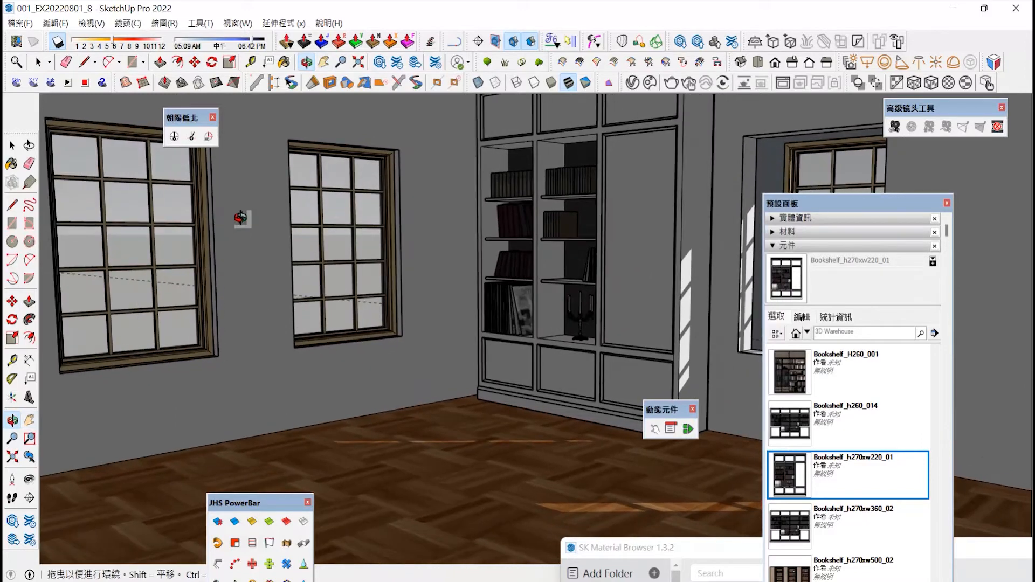
{"action": "left_click", "coordinate": [192, 137]}
{"action": "left_click", "coordinate": [433, 507]}
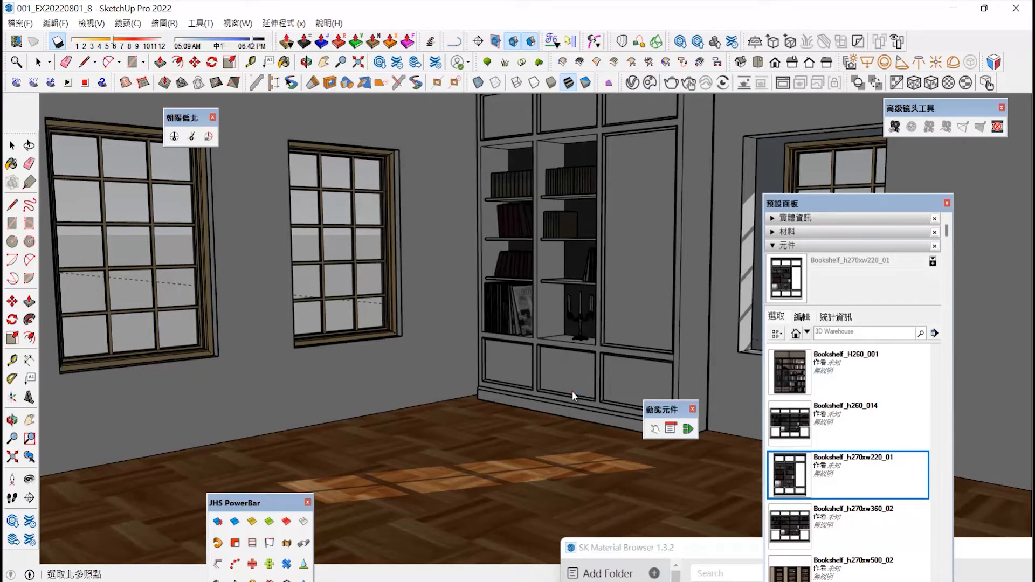
Switch to Chaos Cosmos Browser and look through its Furniture 3D models and subcategories.
{"action": "key", "text": "alt+Tab"}
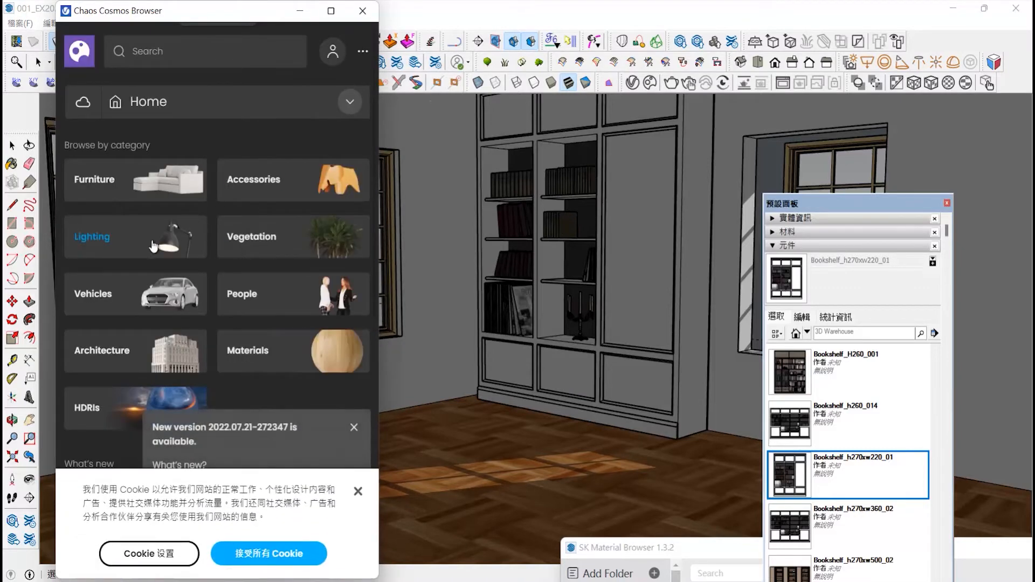
{"action": "left_click", "coordinate": [161, 190]}
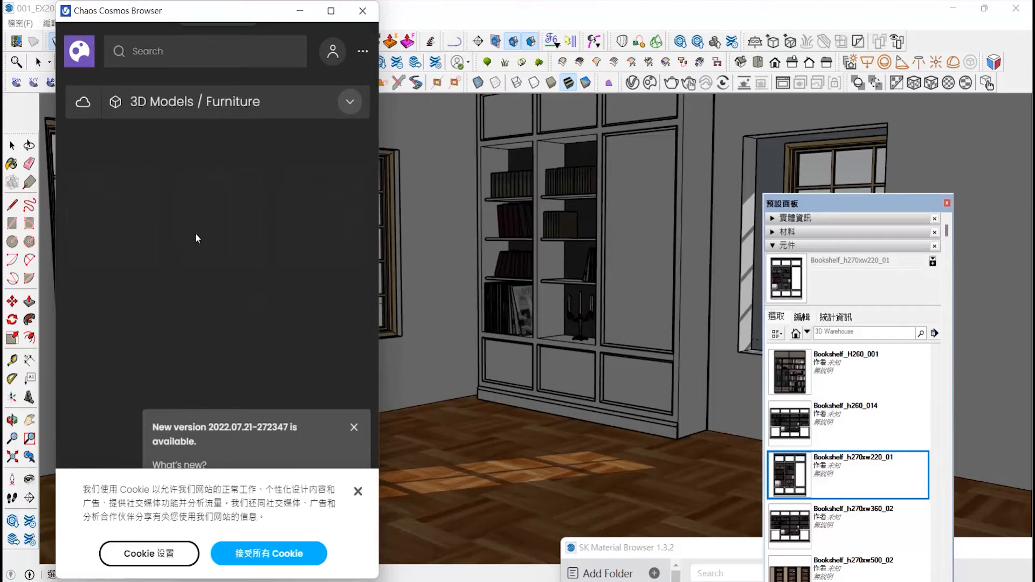
{"action": "scroll", "coordinate": [270, 259], "scroll_direction": "down", "scroll_amount": 3}
{"action": "scroll", "coordinate": [270, 267], "scroll_direction": "down", "scroll_amount": 5}
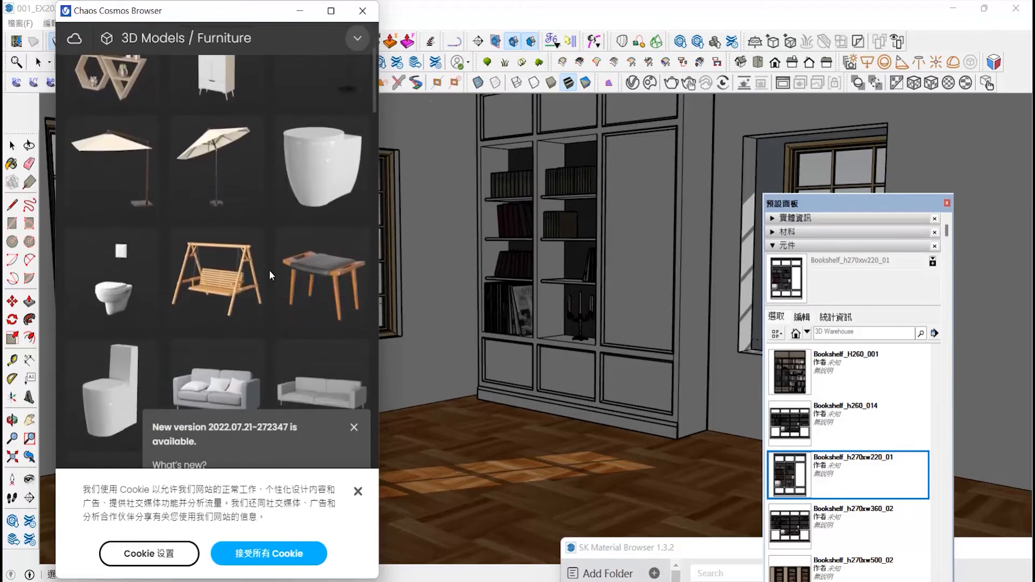
{"action": "scroll", "coordinate": [270, 271], "scroll_direction": "up", "scroll_amount": 2}
{"action": "scroll", "coordinate": [270, 270], "scroll_direction": "up", "scroll_amount": 2}
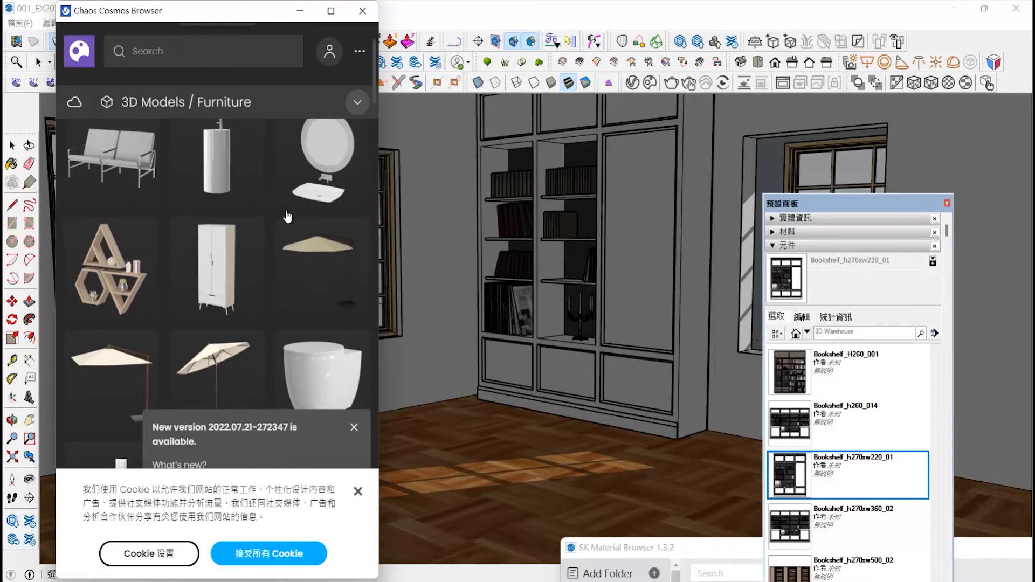
{"action": "left_click", "coordinate": [357, 102]}
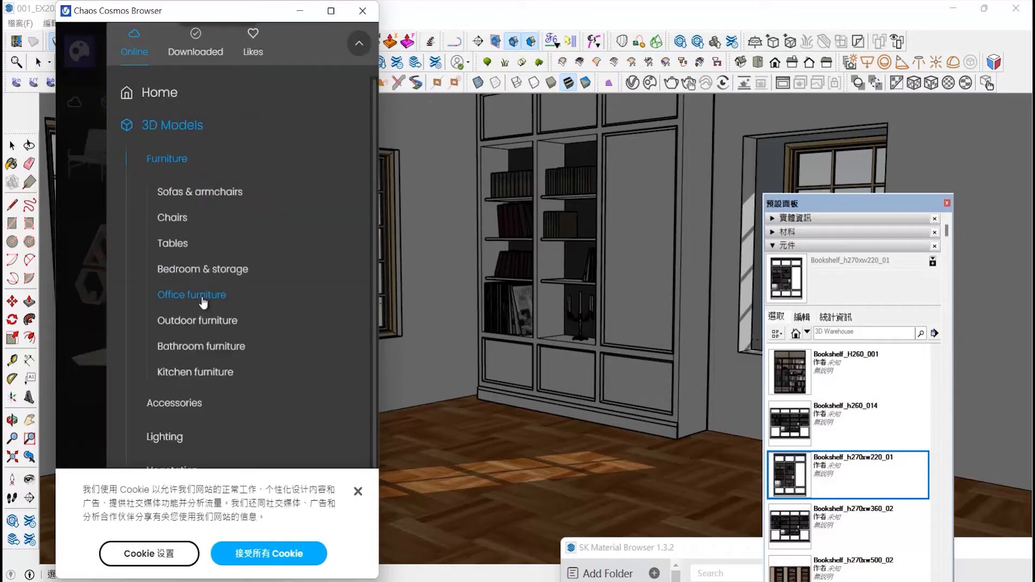
Confirm the cookie preferences as preset and dismiss the new version notice.
{"action": "left_click", "coordinate": [178, 551]}
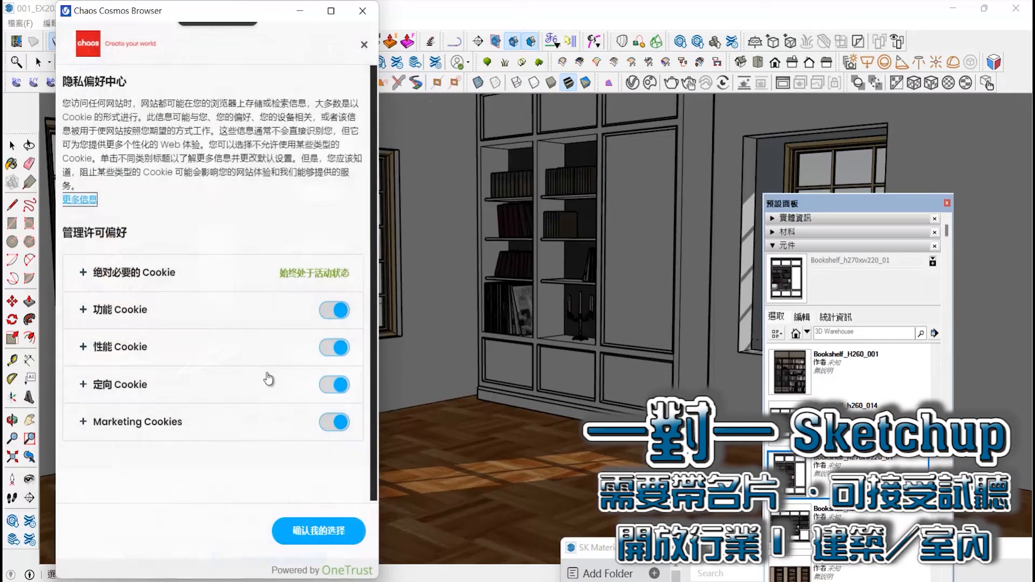
{"action": "left_click", "coordinate": [338, 531]}
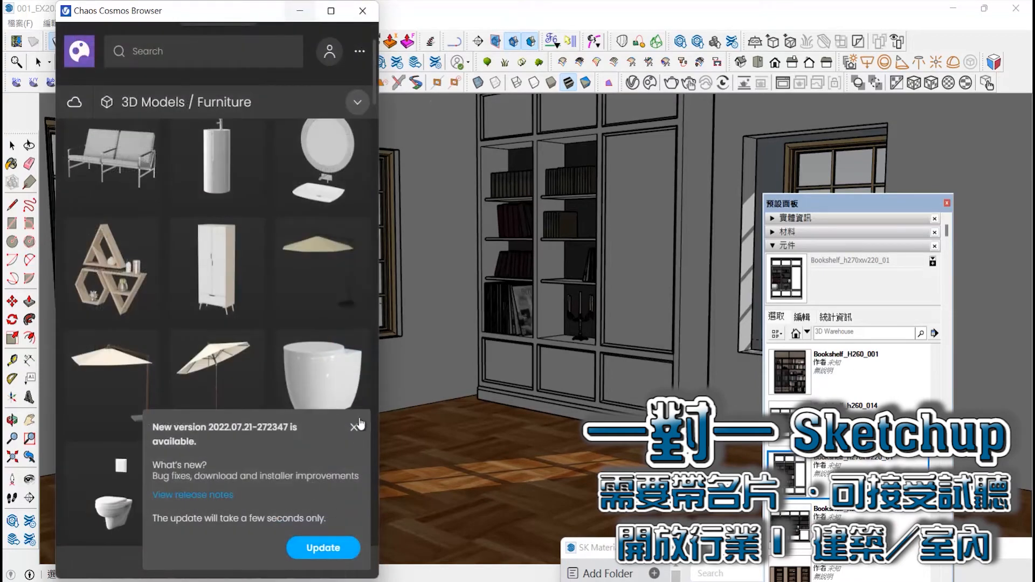
{"action": "left_click", "coordinate": [353, 428]}
Look through the remaining Furniture models and the Sofas & armchairs subcategory for seating.
{"action": "scroll", "coordinate": [270, 323], "scroll_direction": "up", "scroll_amount": 4}
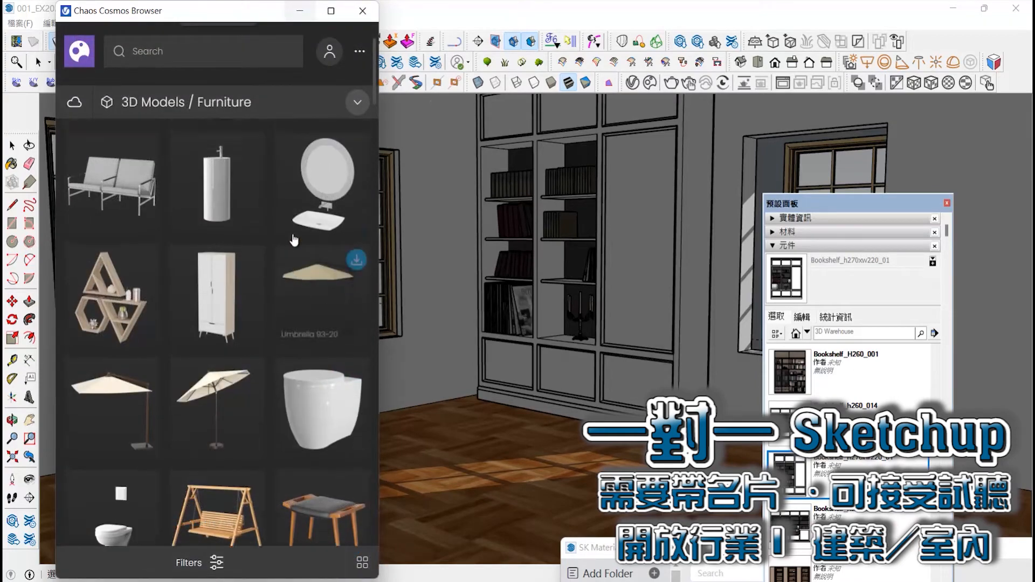
{"action": "scroll", "coordinate": [211, 281], "scroll_direction": "up", "scroll_amount": 2}
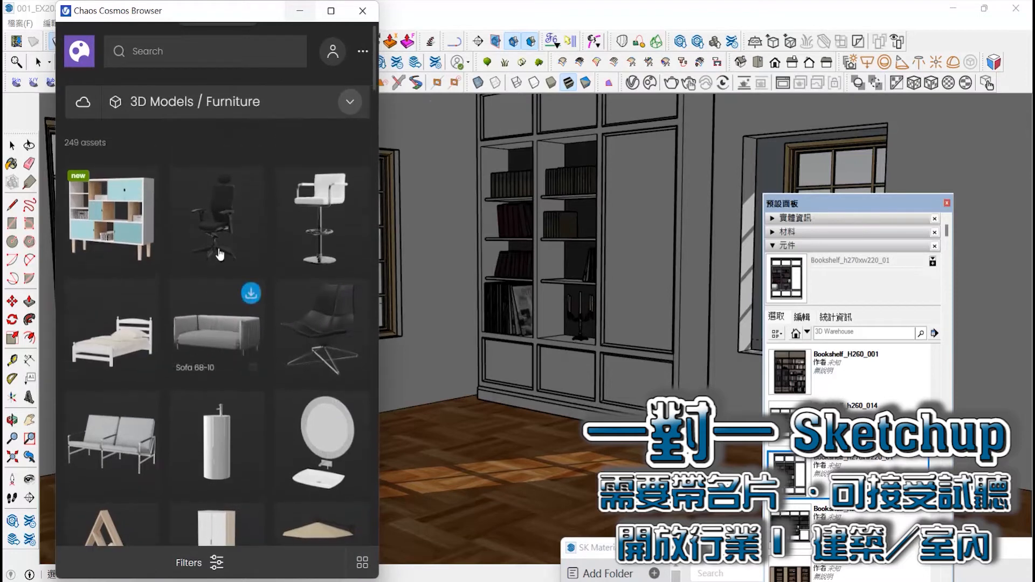
{"action": "left_click", "coordinate": [210, 106]}
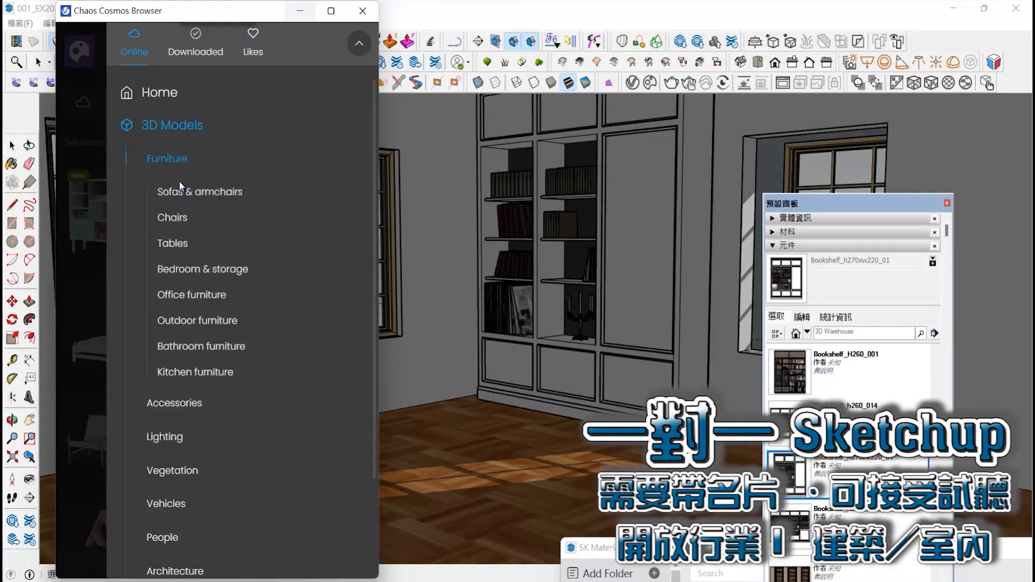
{"action": "left_click", "coordinate": [177, 199]}
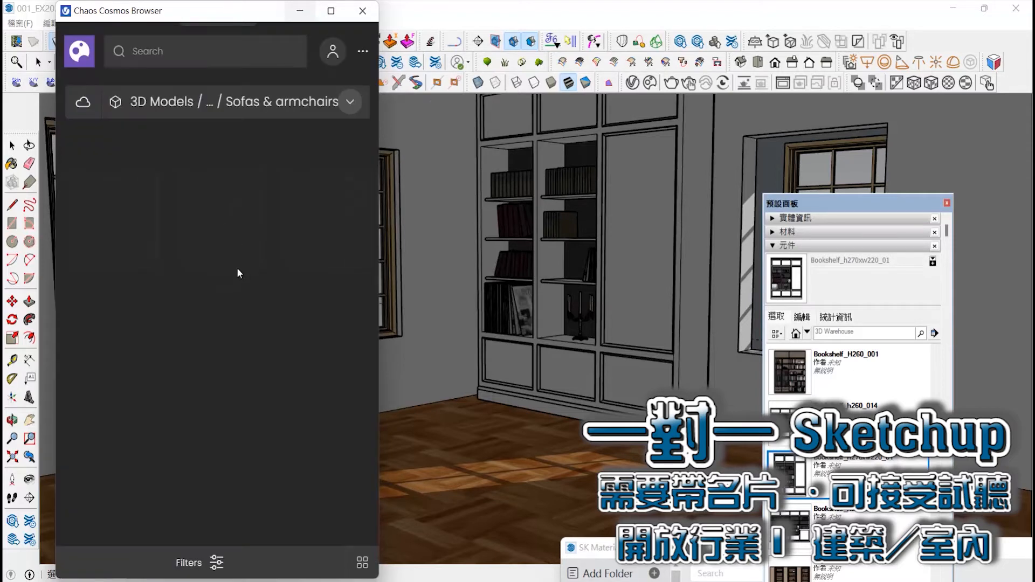
{"action": "scroll", "coordinate": [237, 270], "scroll_direction": "down", "scroll_amount": 5}
{"action": "scroll", "coordinate": [276, 344], "scroll_direction": "down", "scroll_amount": 10}
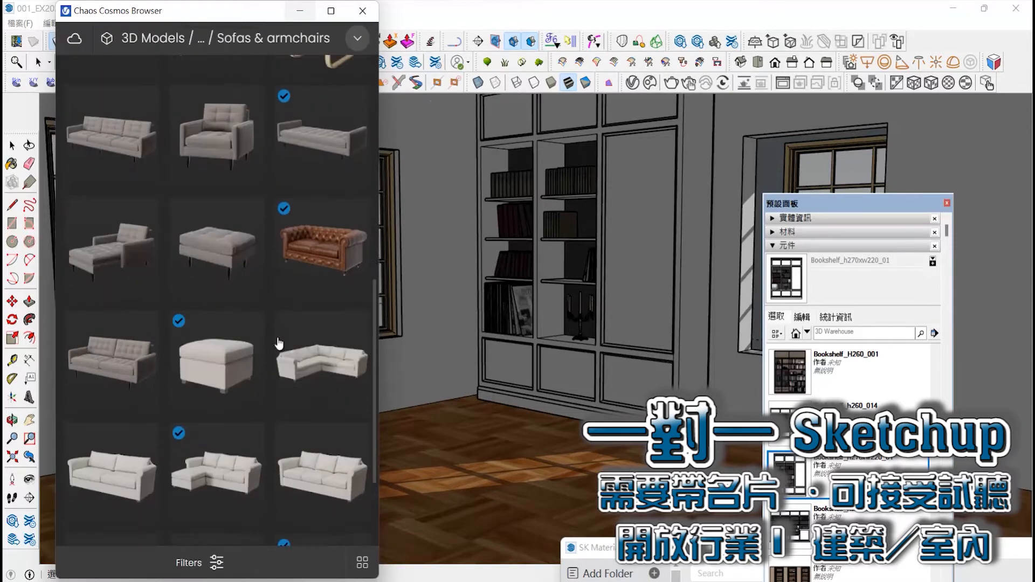
{"action": "scroll", "coordinate": [291, 345], "scroll_direction": "up", "scroll_amount": 7}
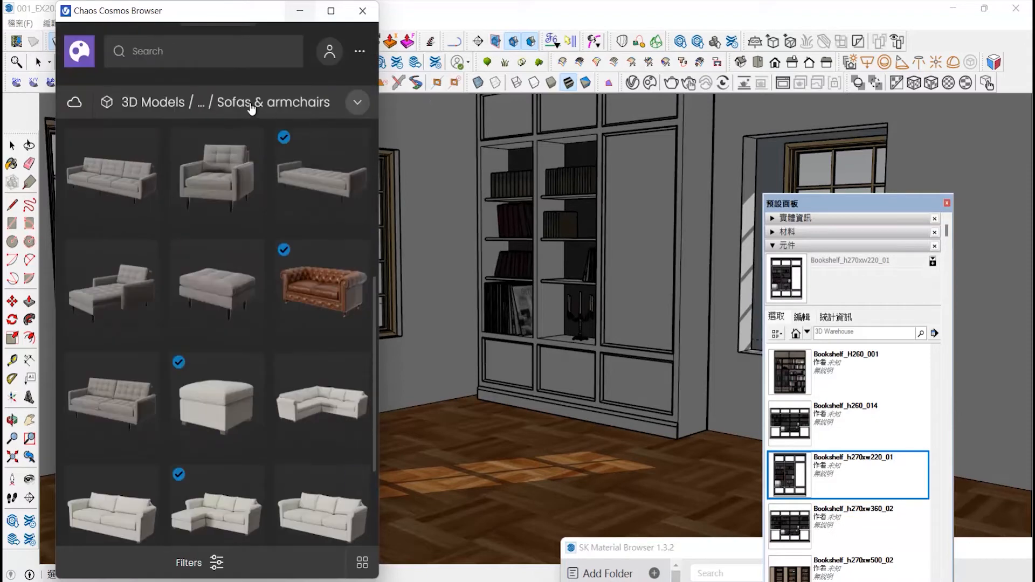
Look through the Decoration models under Accessories and the remaining 3D model categories.
{"action": "left_click", "coordinate": [174, 110]}
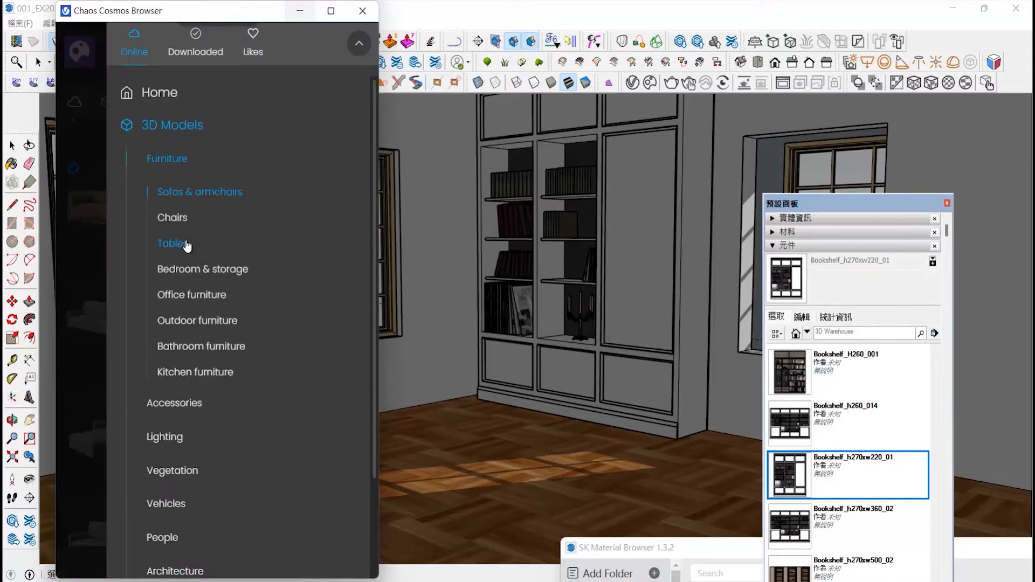
{"action": "left_click", "coordinate": [179, 133]}
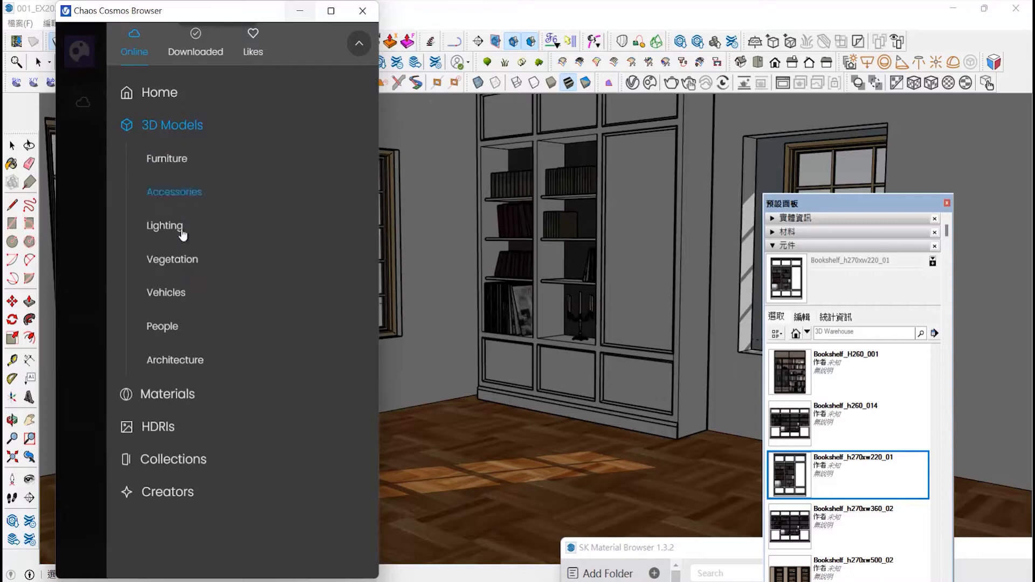
{"action": "left_click", "coordinate": [183, 193]}
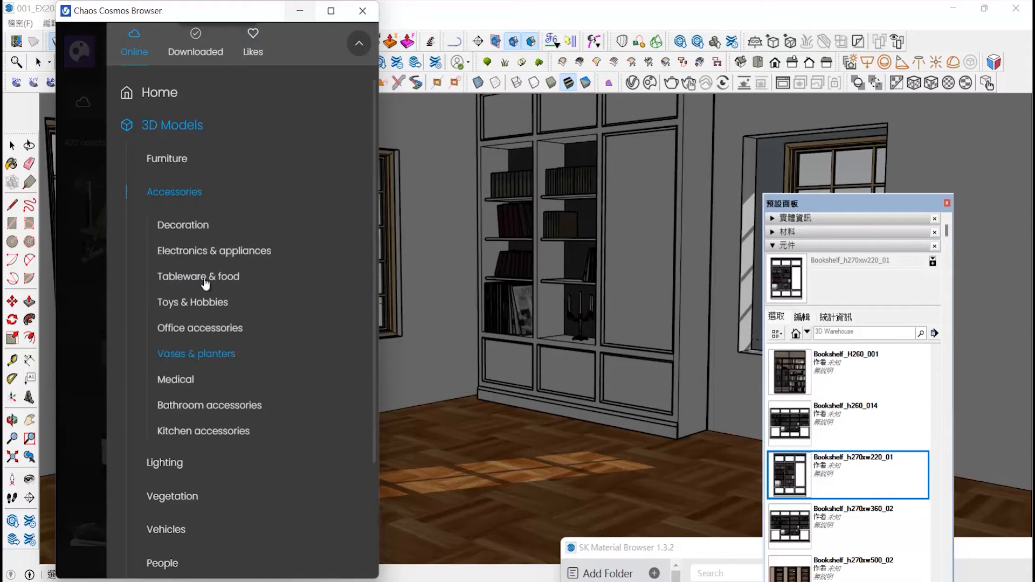
{"action": "left_click", "coordinate": [202, 227]}
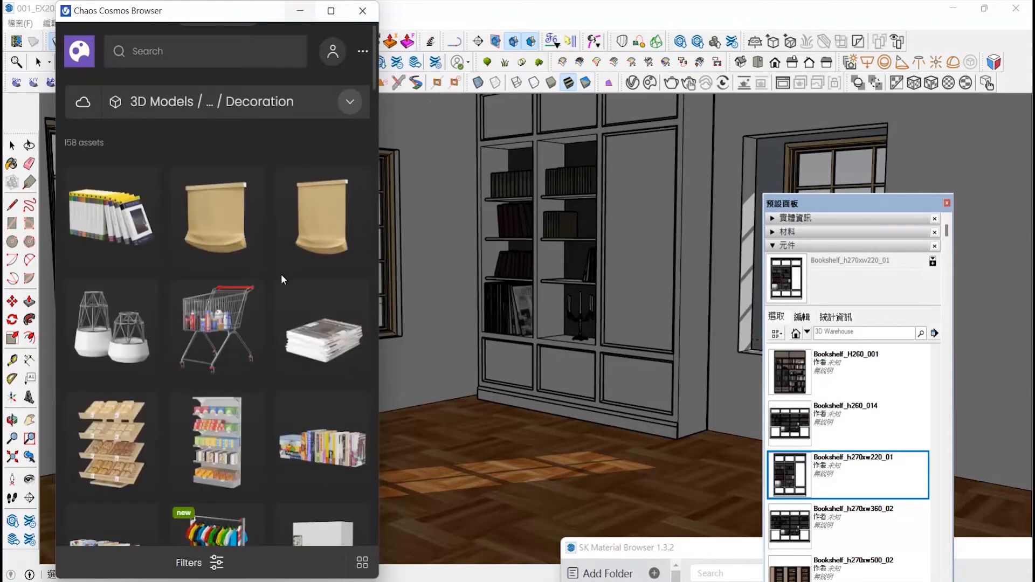
{"action": "scroll", "coordinate": [279, 302], "scroll_direction": "down", "scroll_amount": 6}
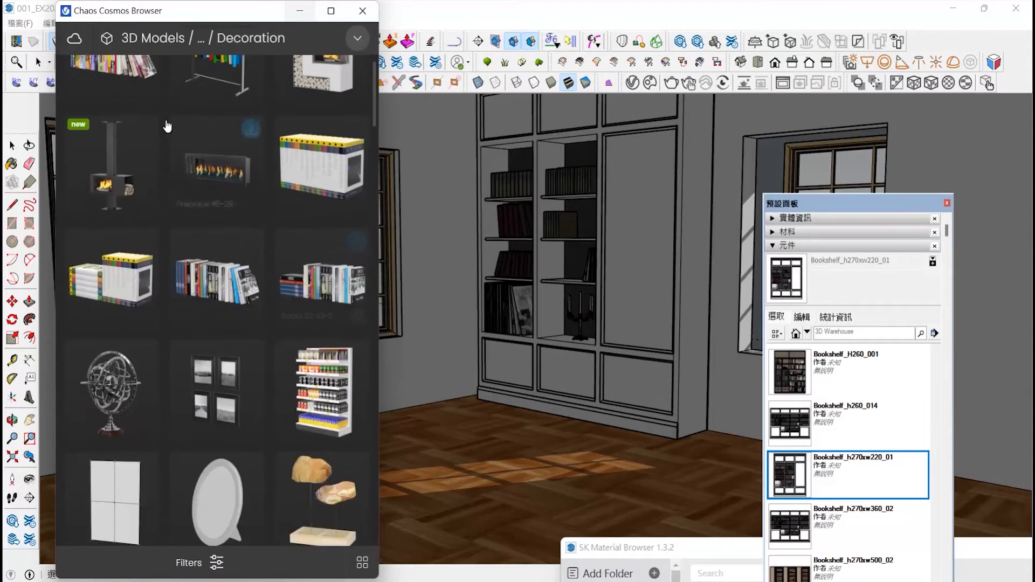
{"action": "left_click", "coordinate": [173, 48]}
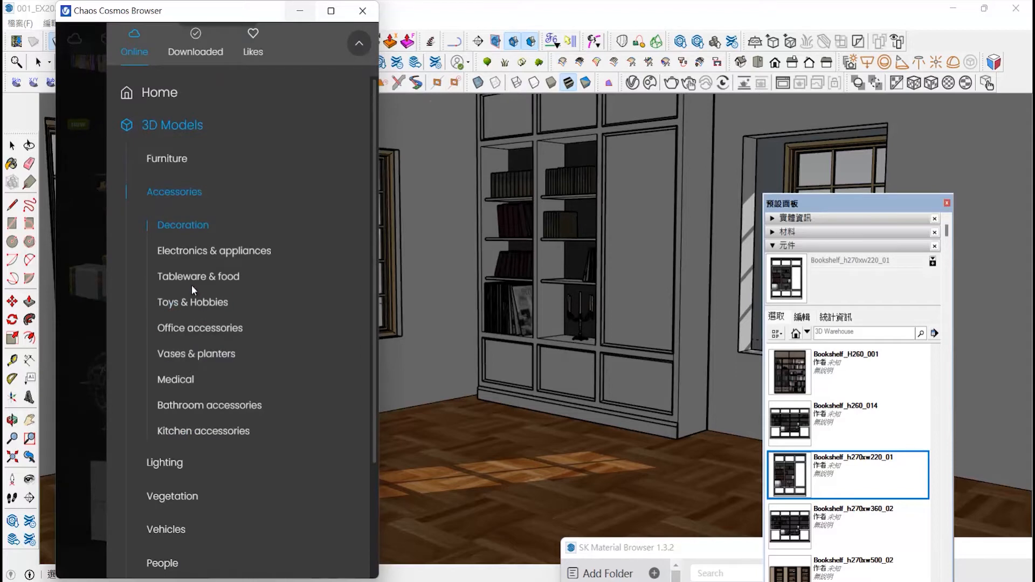
{"action": "scroll", "coordinate": [170, 459], "scroll_direction": "down", "scroll_amount": 3}
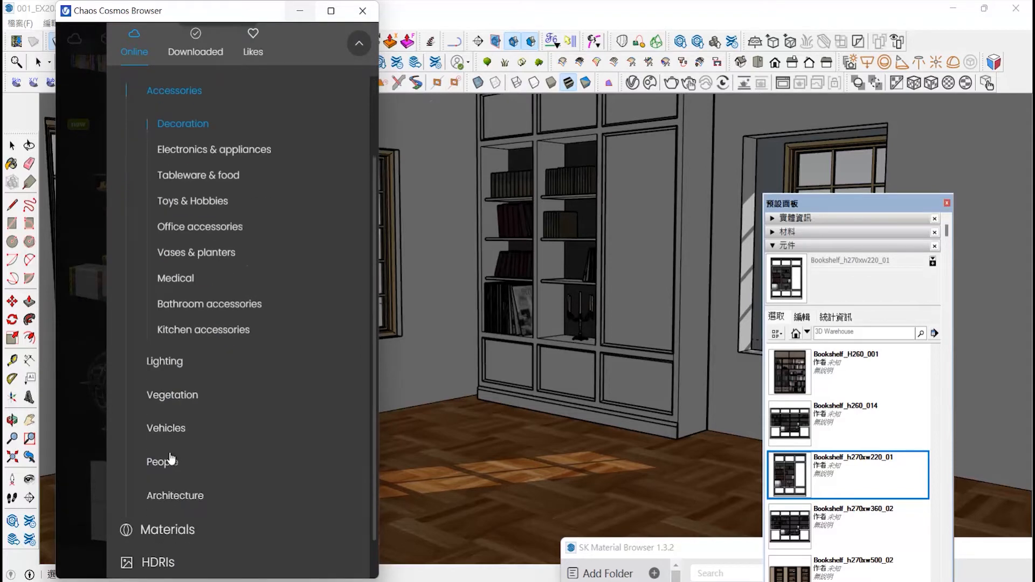
Return to the SketchUp model and load the living room folder from Upload as the component collection.
{"action": "scroll", "coordinate": [226, 319], "scroll_direction": "up", "scroll_amount": 3}
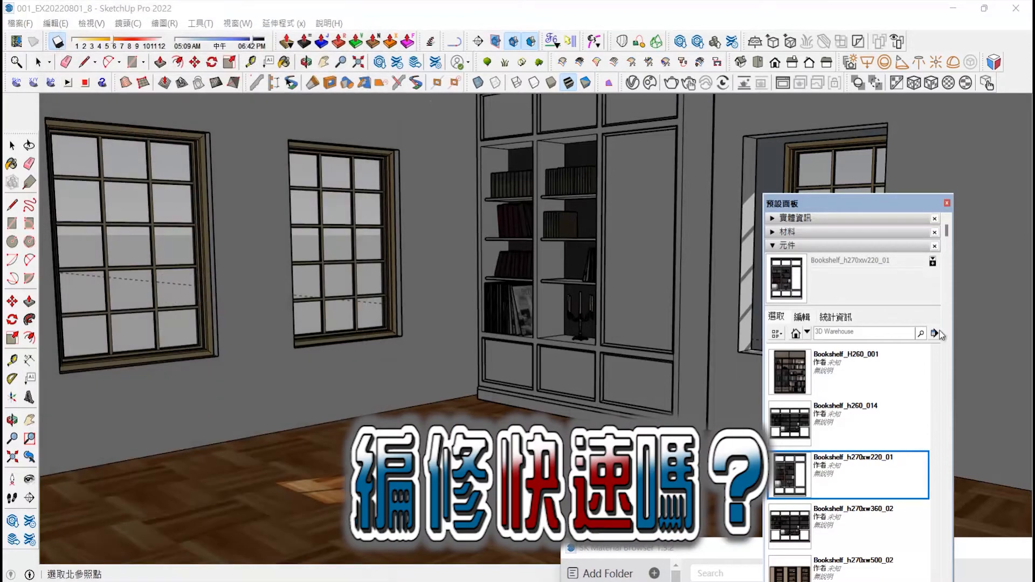
{"action": "left_click", "coordinate": [936, 334]}
{"action": "left_click", "coordinate": [917, 336]}
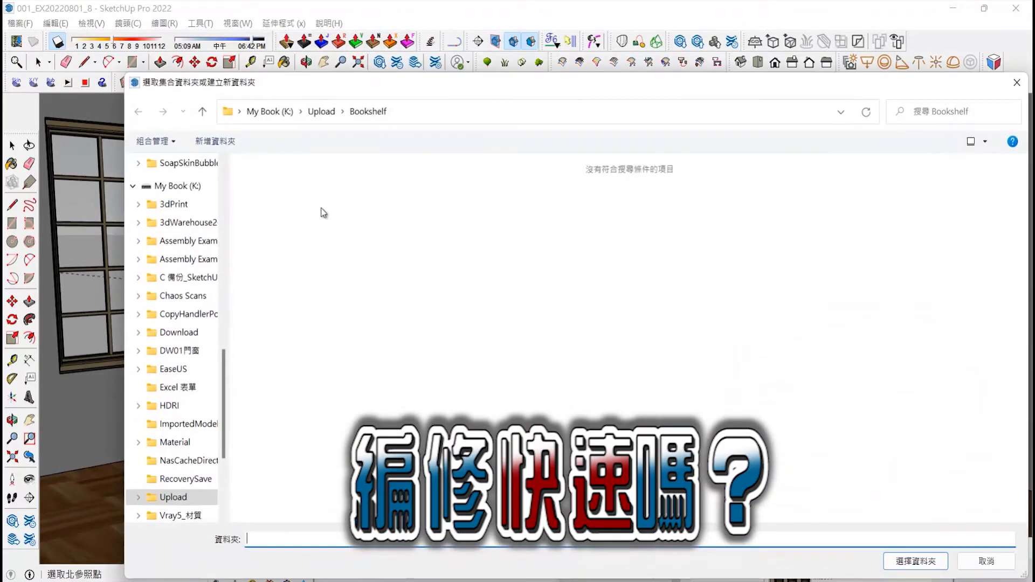
{"action": "left_click", "coordinate": [322, 111]}
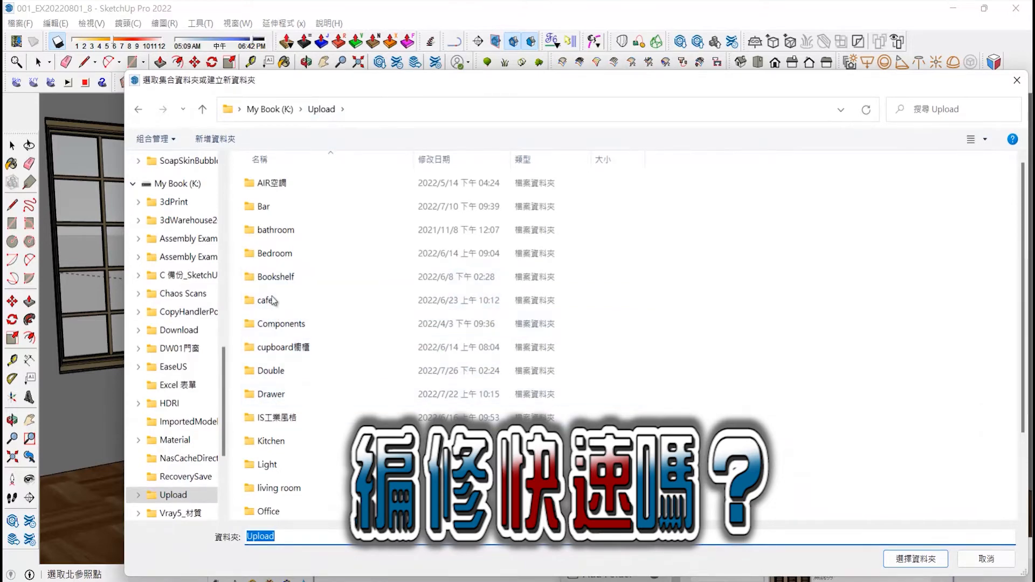
{"action": "double_click", "coordinate": [269, 488]}
{"action": "left_click", "coordinate": [936, 564]}
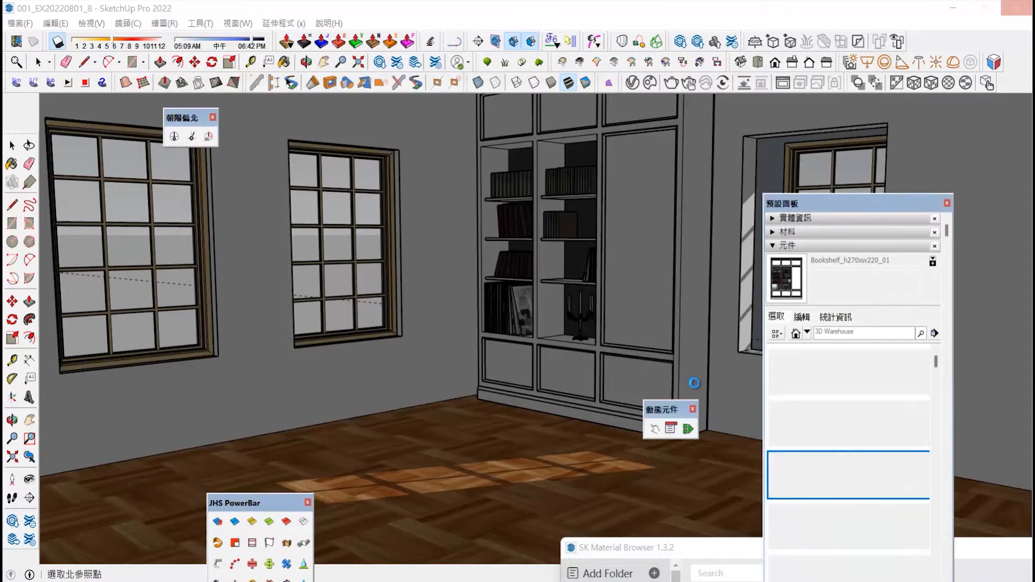
Place the Chair_06 bench from the living room collection on the floor in front of the bookshelf.
{"action": "scroll", "coordinate": [796, 465], "scroll_direction": "down", "scroll_amount": 3}
{"action": "scroll", "coordinate": [809, 480], "scroll_direction": "down", "scroll_amount": 1}
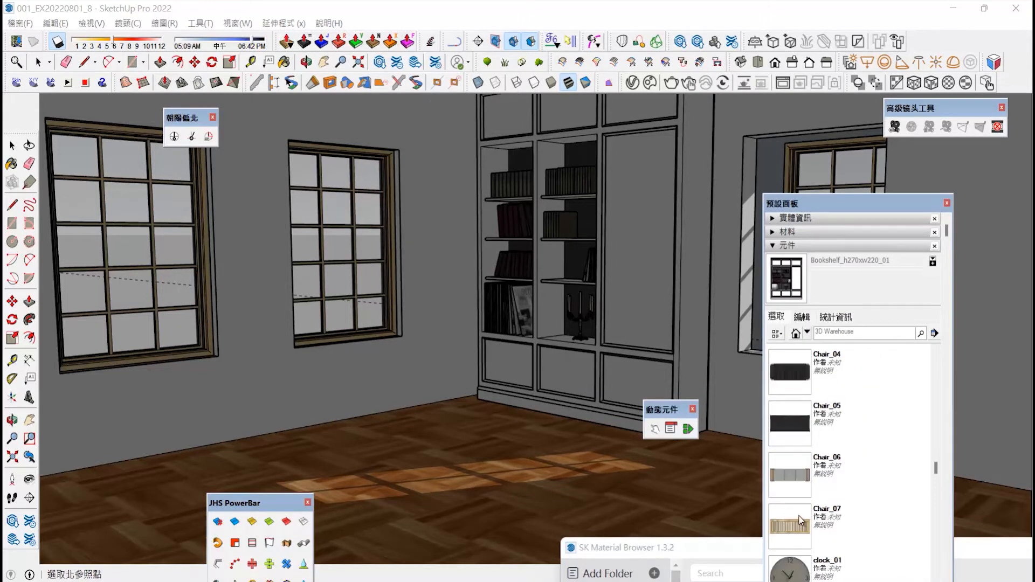
{"action": "left_click", "coordinate": [792, 482]}
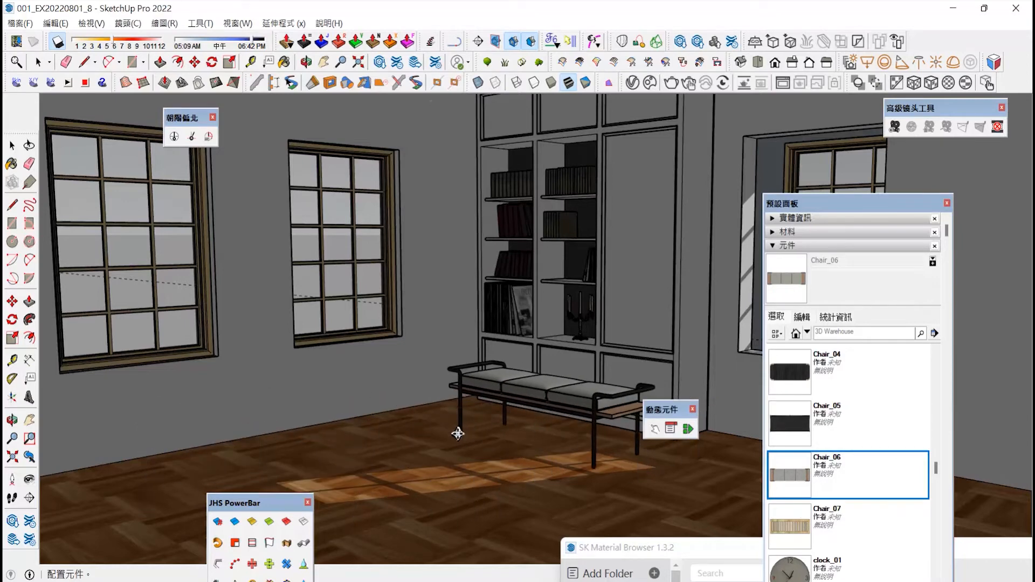
{"action": "left_click", "coordinate": [499, 447]}
Place the clock_01 component on the wall to the right of the bookshelf, beside the window.
{"action": "scroll", "coordinate": [814, 511], "scroll_direction": "down", "scroll_amount": 4}
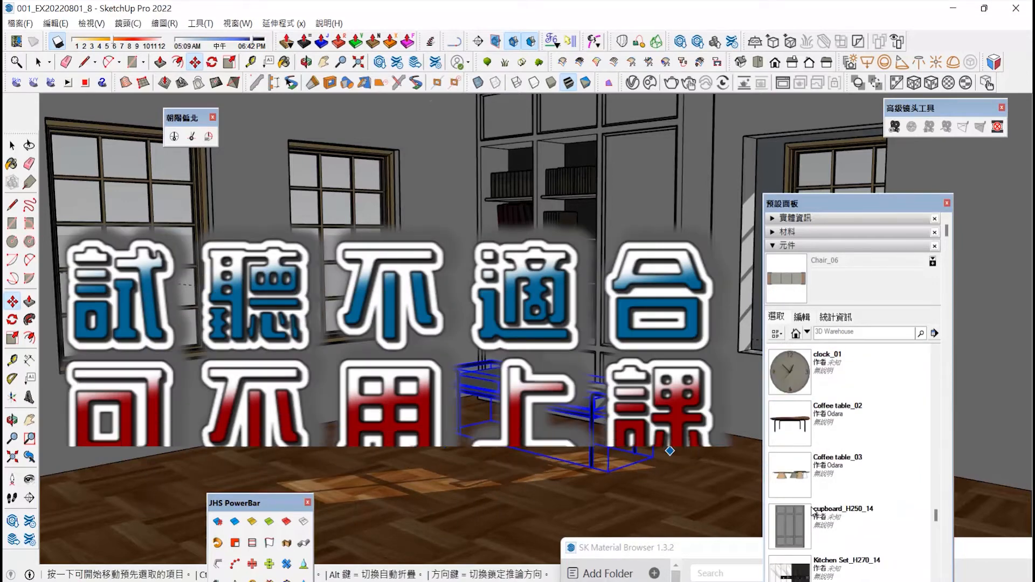
{"action": "scroll", "coordinate": [798, 516], "scroll_direction": "down", "scroll_amount": 2}
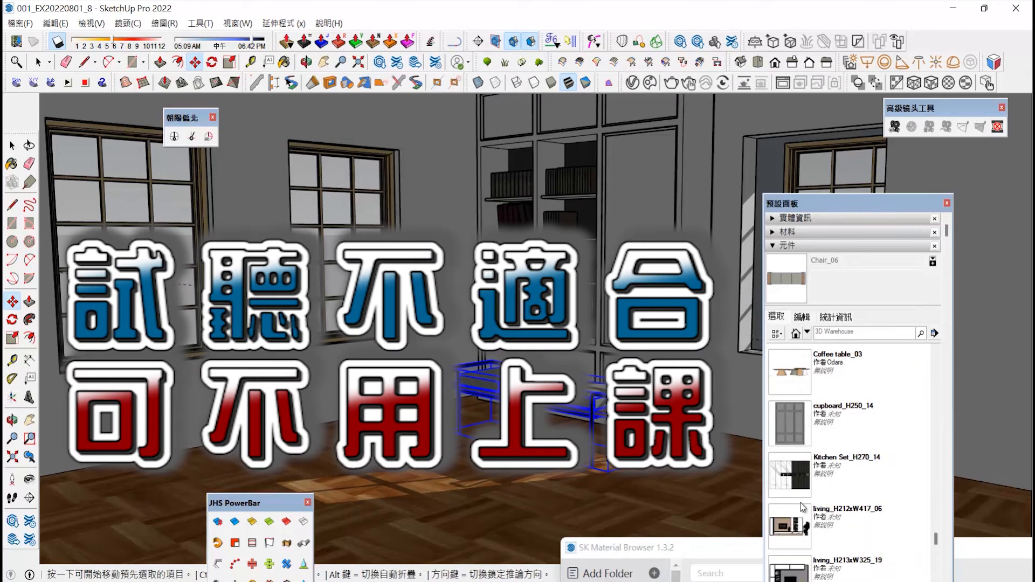
{"action": "scroll", "coordinate": [799, 520], "scroll_direction": "up", "scroll_amount": 5}
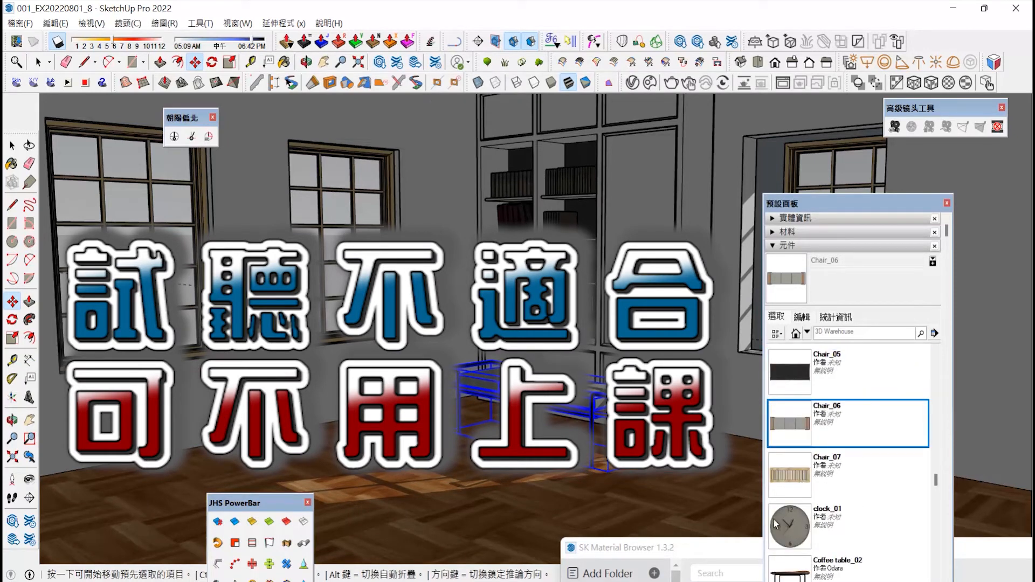
{"action": "left_click", "coordinate": [782, 524]}
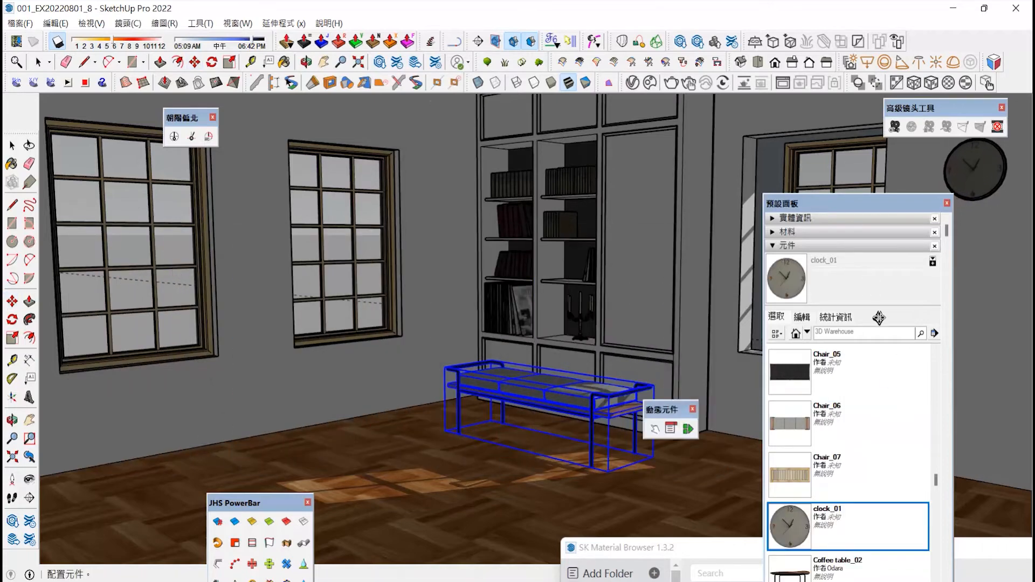
{"action": "left_click", "coordinate": [975, 168]}
Place the Chair_05 bench in the room and rotate it to run along the window wall.
{"action": "scroll", "coordinate": [811, 499], "scroll_direction": "down", "scroll_amount": 4}
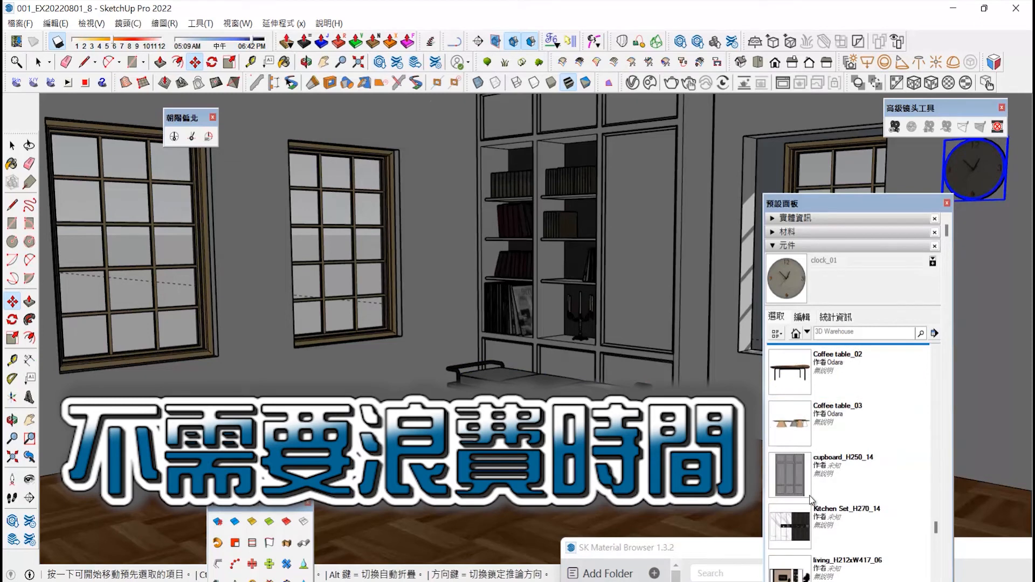
{"action": "scroll", "coordinate": [811, 499], "scroll_direction": "up", "scroll_amount": 2}
{"action": "scroll", "coordinate": [812, 467], "scroll_direction": "up", "scroll_amount": 2}
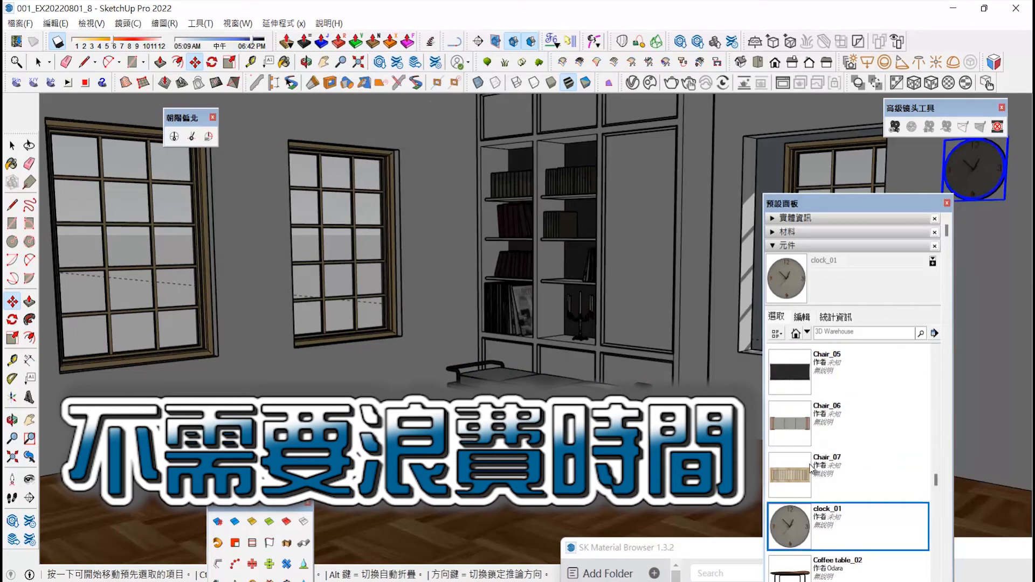
{"action": "left_click", "coordinate": [790, 372]}
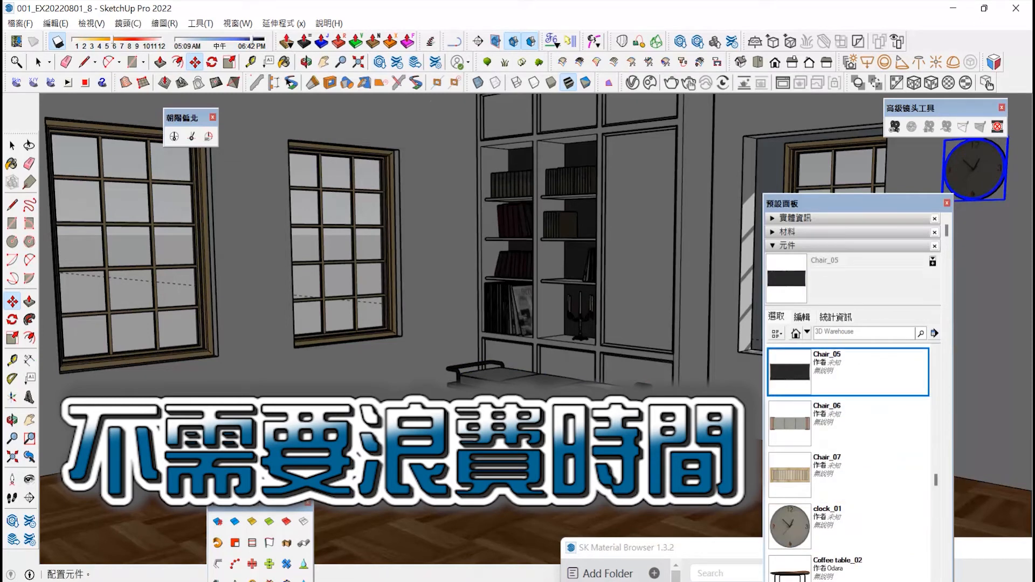
{"action": "left_click", "coordinate": [408, 481]}
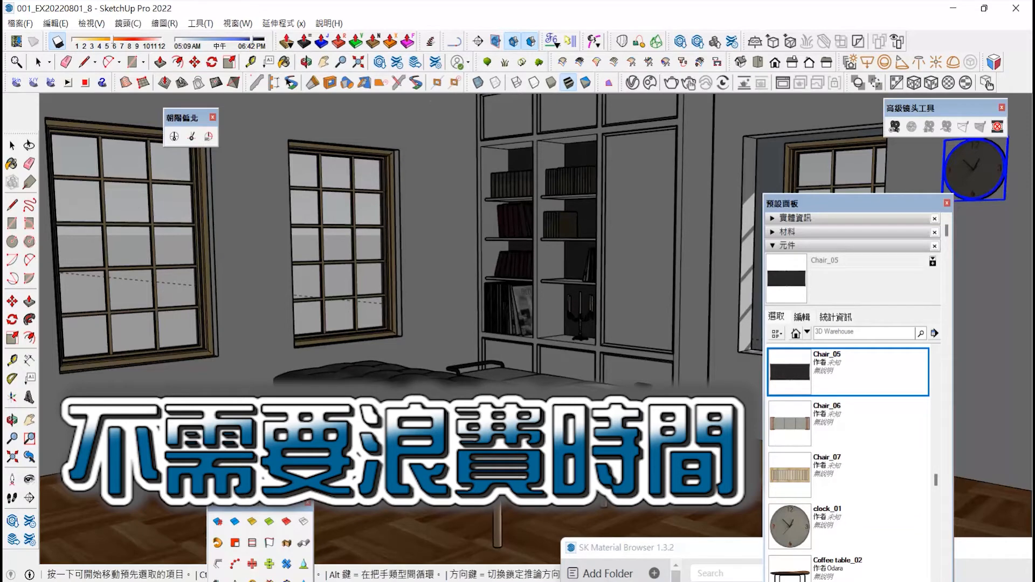
{"action": "left_click", "coordinate": [12, 320]}
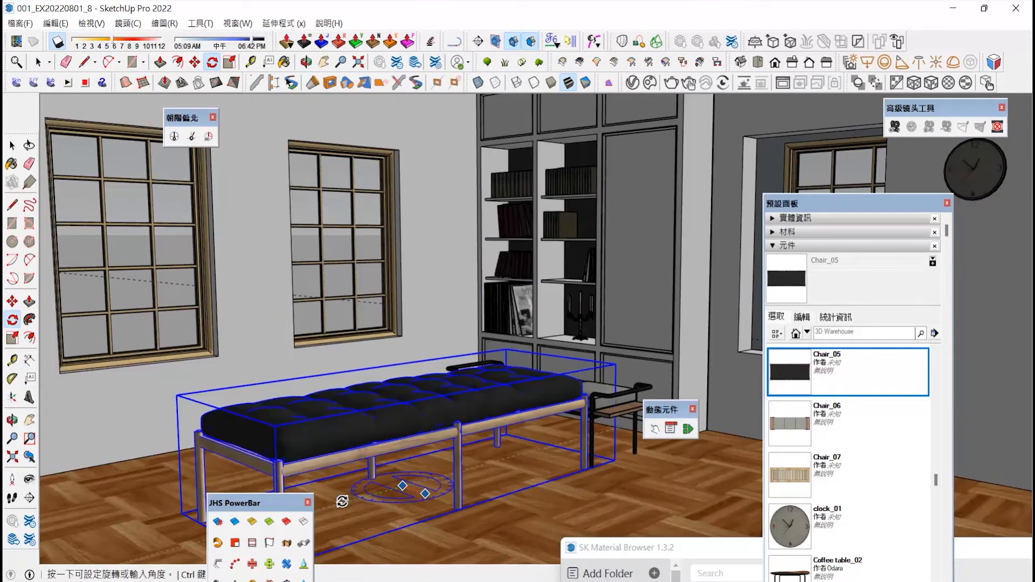
{"action": "left_click", "coordinate": [343, 501]}
Move the Chair_05 bench against the wall beneath the two windows.
{"action": "key", "text": "m"}
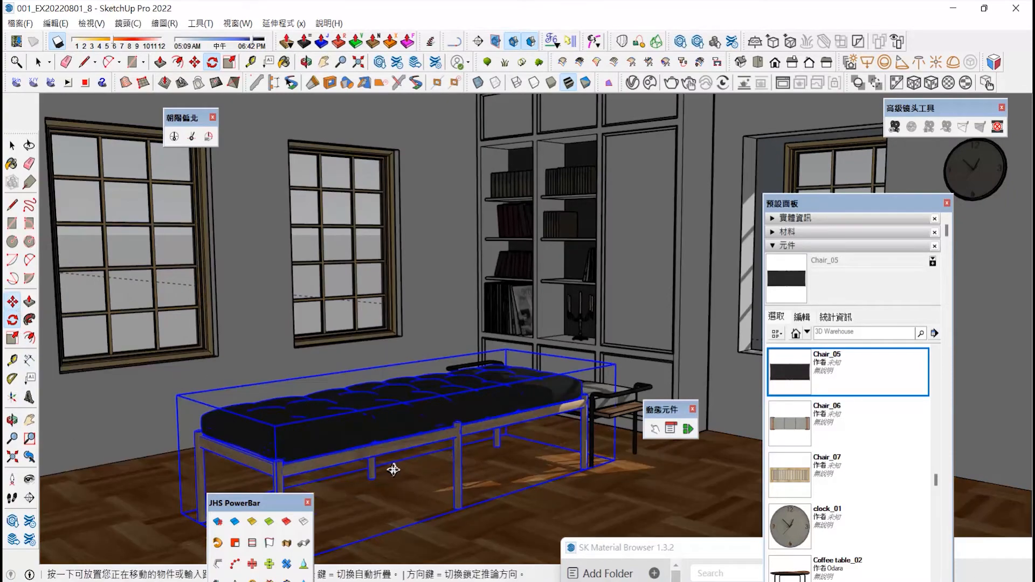
{"action": "left_click", "coordinate": [369, 467]}
{"action": "key", "text": "space"}
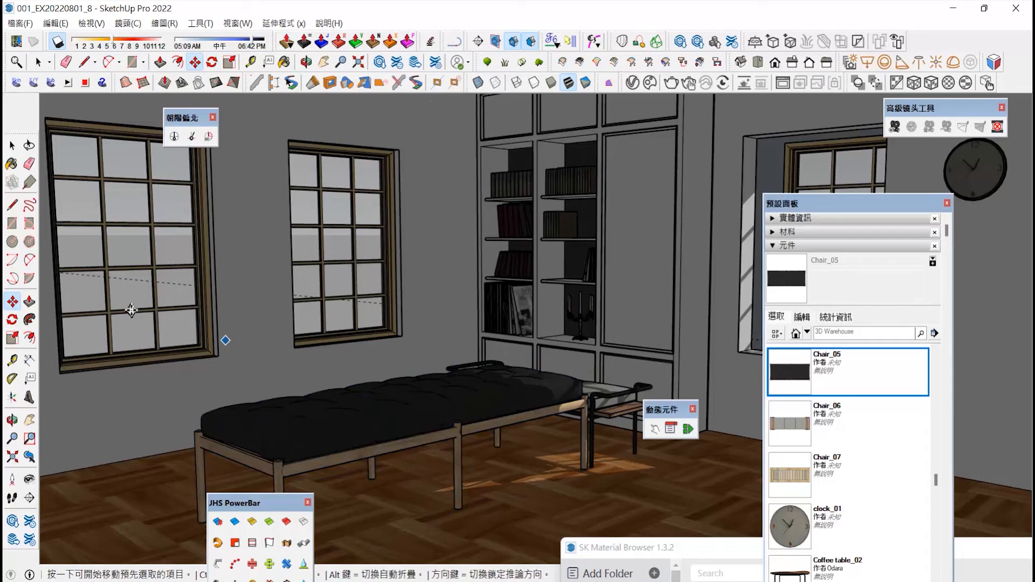
{"action": "left_click", "coordinate": [355, 420]}
{"action": "left_click", "coordinate": [12, 301]}
{"action": "left_click", "coordinate": [447, 476]}
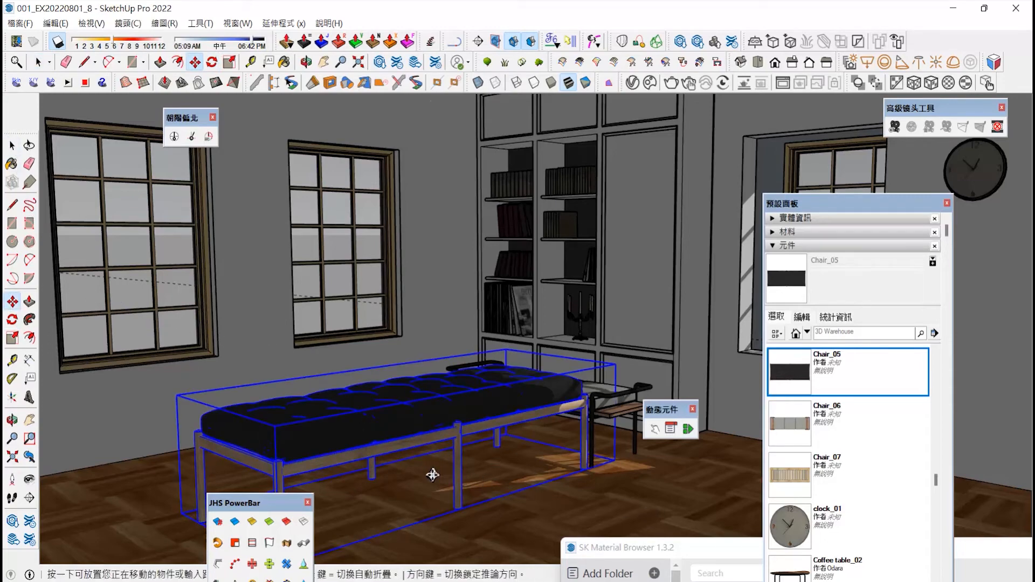
{"action": "left_click", "coordinate": [456, 478]}
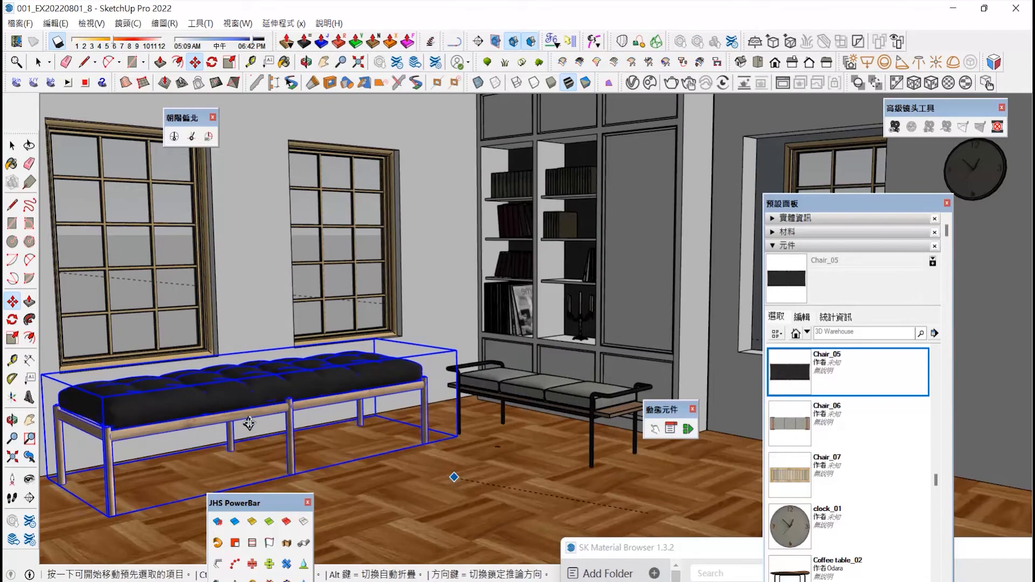
{"action": "left_click", "coordinate": [30, 421]}
Paint the interior walls with CANNON GRAY 506-6 from the GRAYS color folder.
{"action": "left_click_drag", "start_coordinate": [498, 404], "coordinate": [597, 413]}
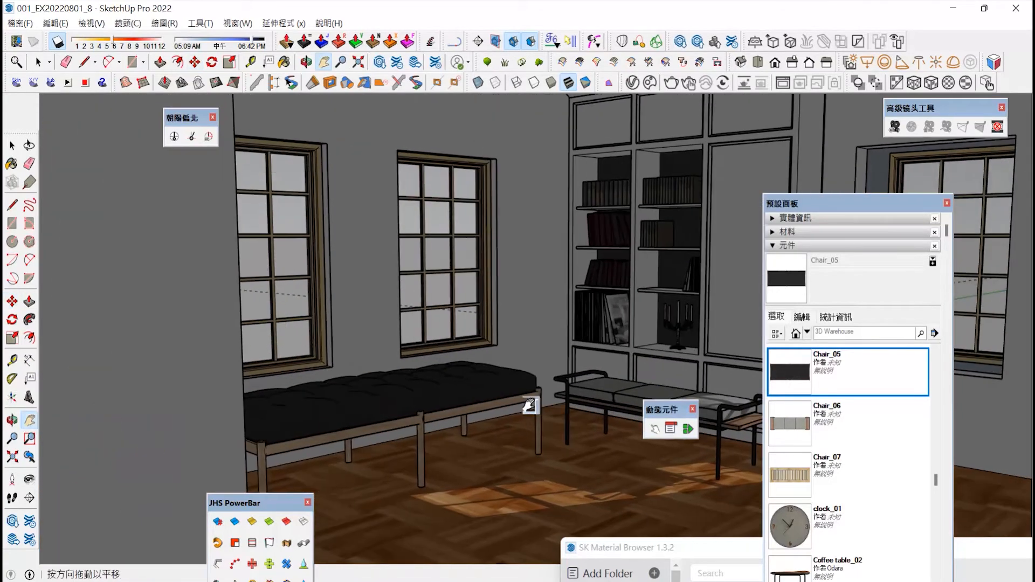
{"action": "scroll", "coordinate": [447, 447], "scroll_direction": "down", "scroll_amount": 2}
{"action": "scroll", "coordinate": [456, 455], "scroll_direction": "up", "scroll_amount": 3}
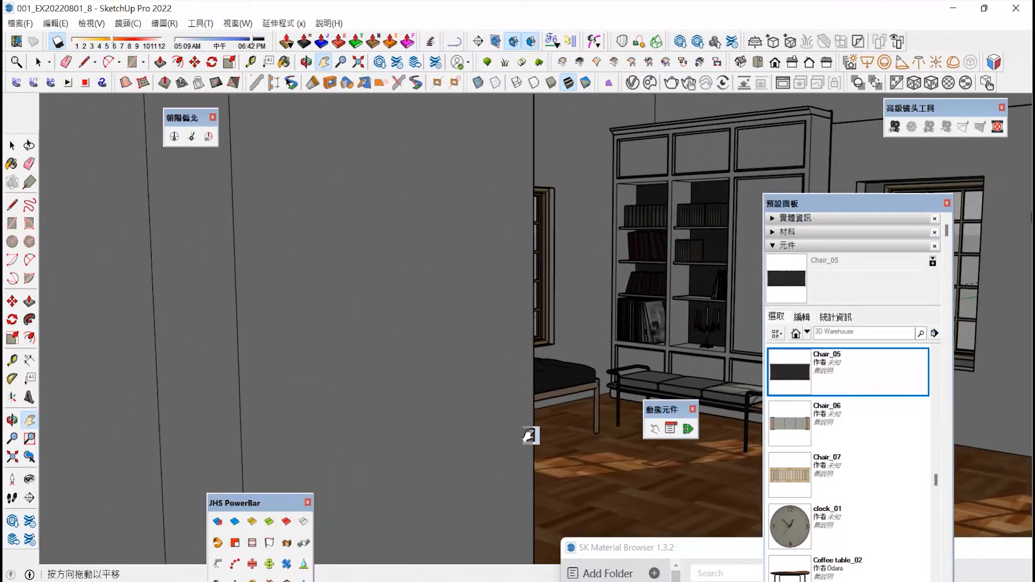
{"action": "scroll", "coordinate": [458, 430], "scroll_direction": "down", "scroll_amount": 3}
{"action": "scroll", "coordinate": [470, 440], "scroll_direction": "up", "scroll_amount": 2}
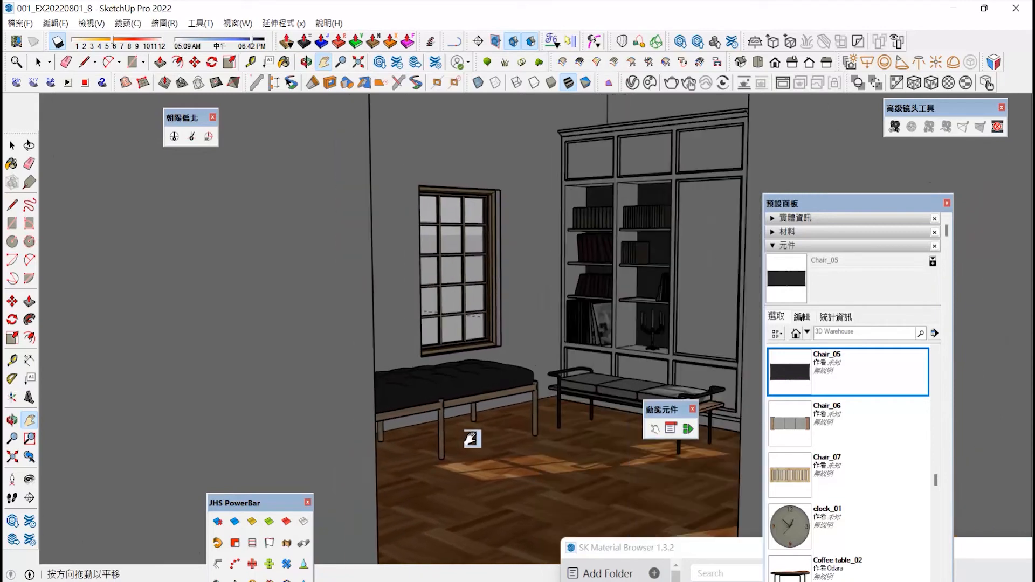
{"action": "scroll", "coordinate": [469, 437], "scroll_direction": "down", "scroll_amount": 3}
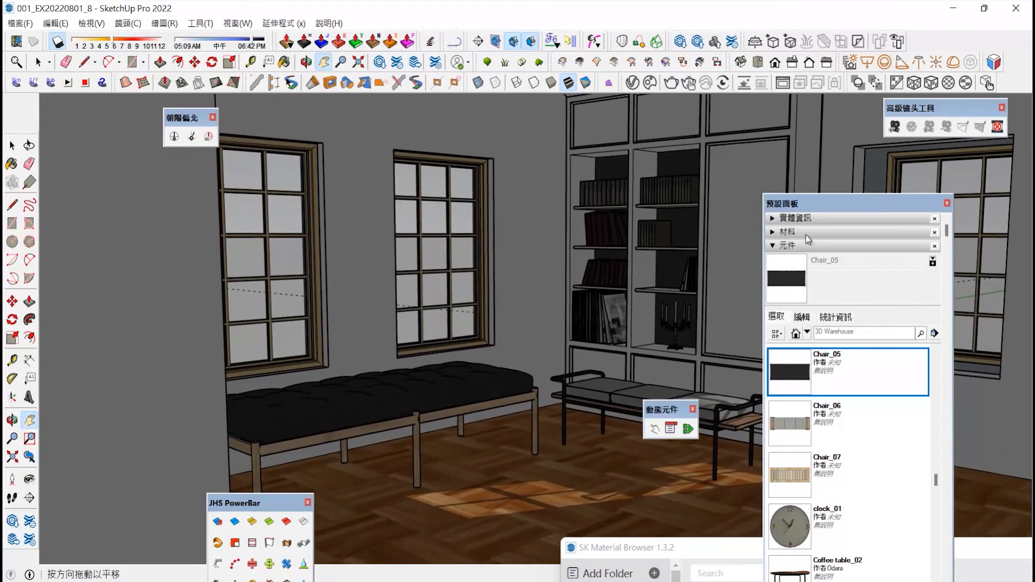
{"action": "left_click", "coordinate": [805, 233]}
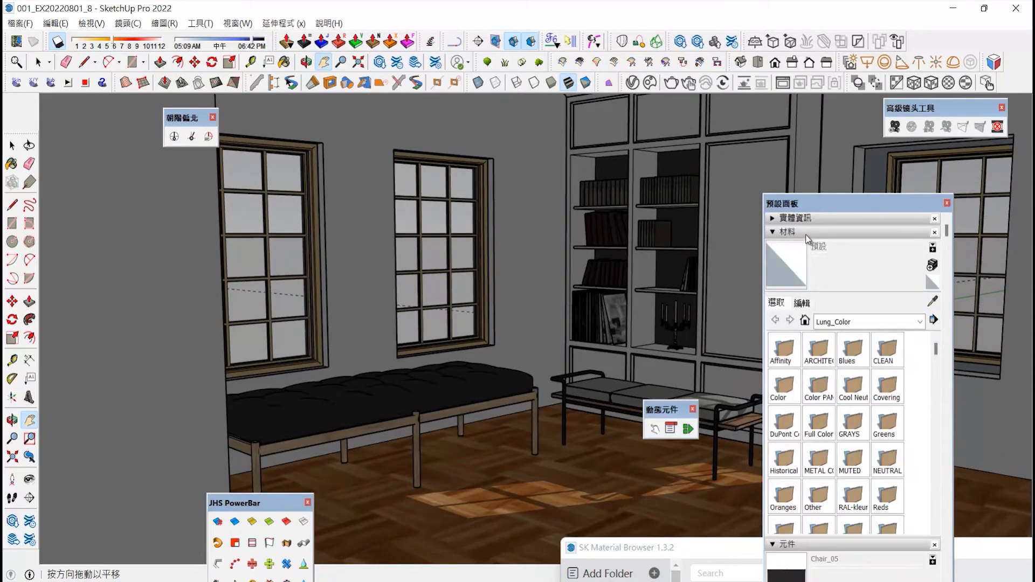
{"action": "double_click", "coordinate": [852, 432]}
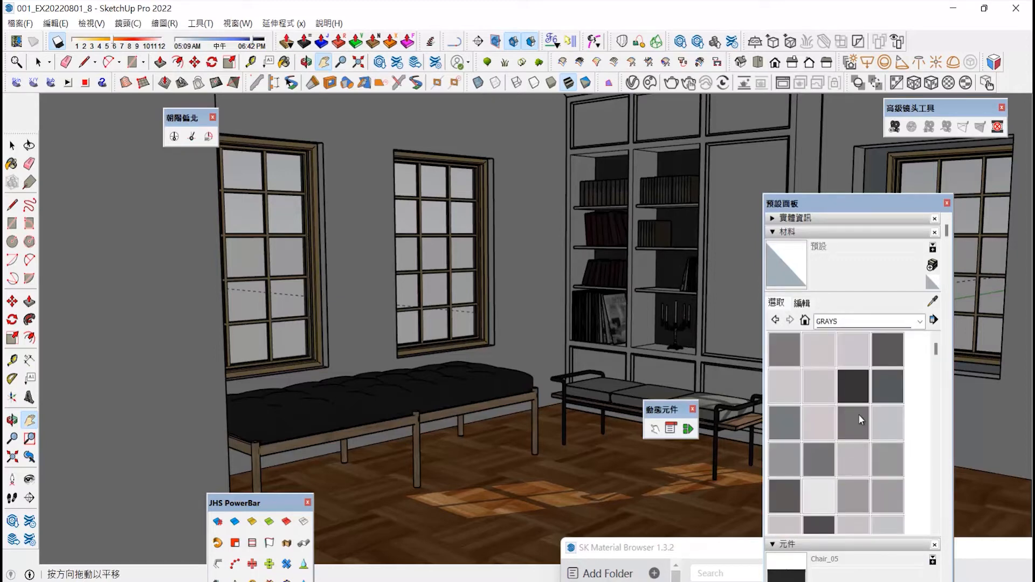
{"action": "left_click", "coordinate": [885, 399]}
{"action": "left_click", "coordinate": [561, 237]}
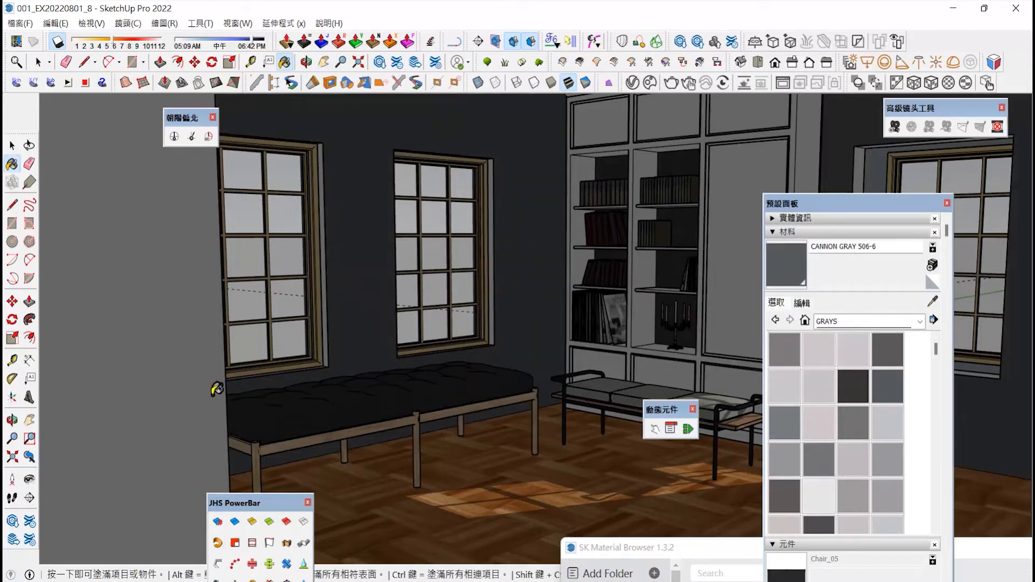
Paint the remaining upper wall section above the bookshelf with CANNON GRAY 506-6.
{"action": "left_click", "coordinate": [29, 420]}
{"action": "left_click_drag", "start_coordinate": [497, 313], "coordinate": [470, 403]}
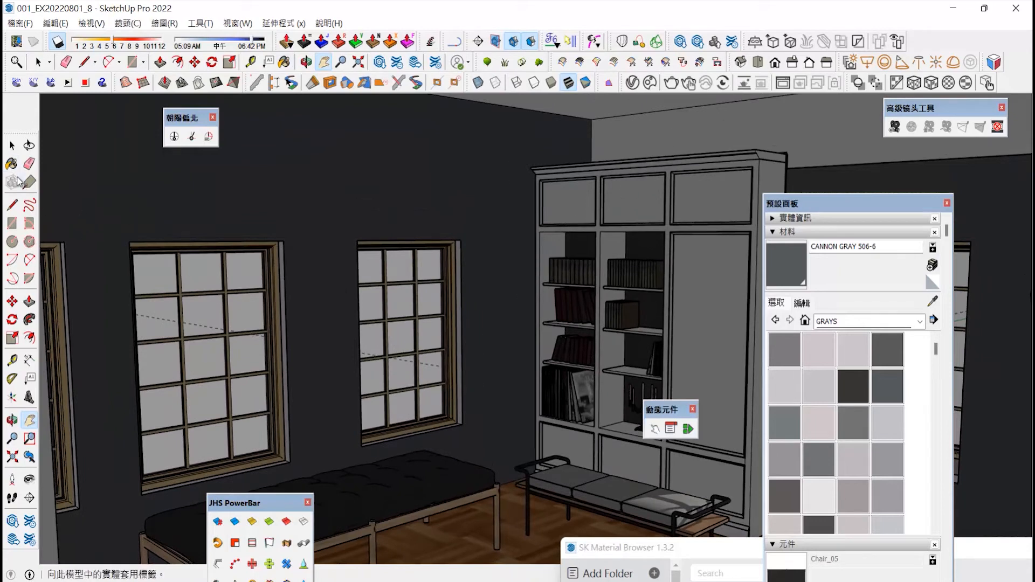
{"action": "key", "text": "b"}
{"action": "left_click", "coordinate": [713, 149]}
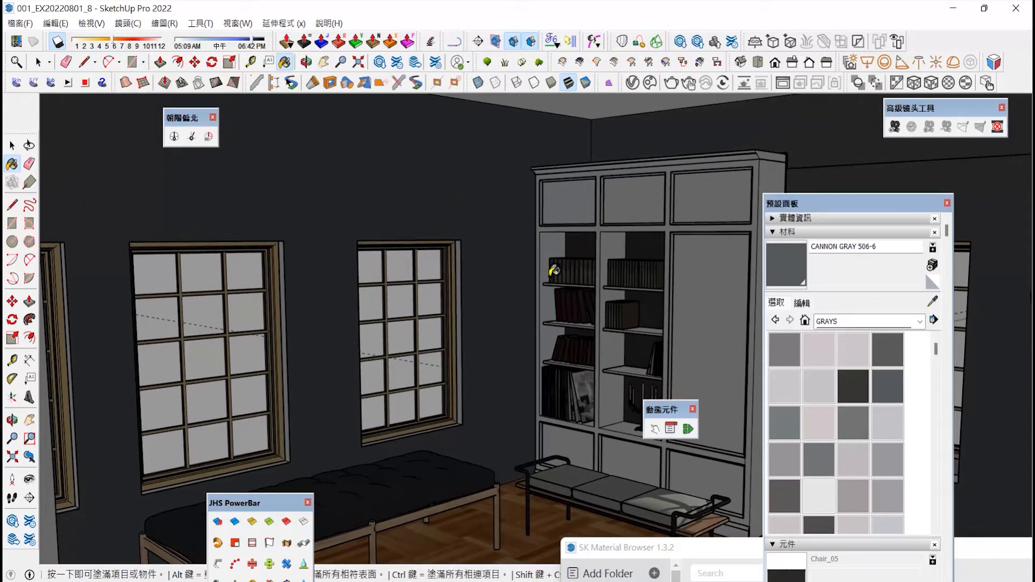
Load the 08_Wall Sconce folder from Upload's Light folder as the component collection.
{"action": "key", "text": "o"}
{"action": "mouse_move", "coordinate": [553, 325]}
{"action": "left_mouse_down"}
{"action": "mouse_move", "coordinate": [550, 289]}
{"action": "mouse_move", "coordinate": [626, 292]}
{"action": "left_mouse_up"}
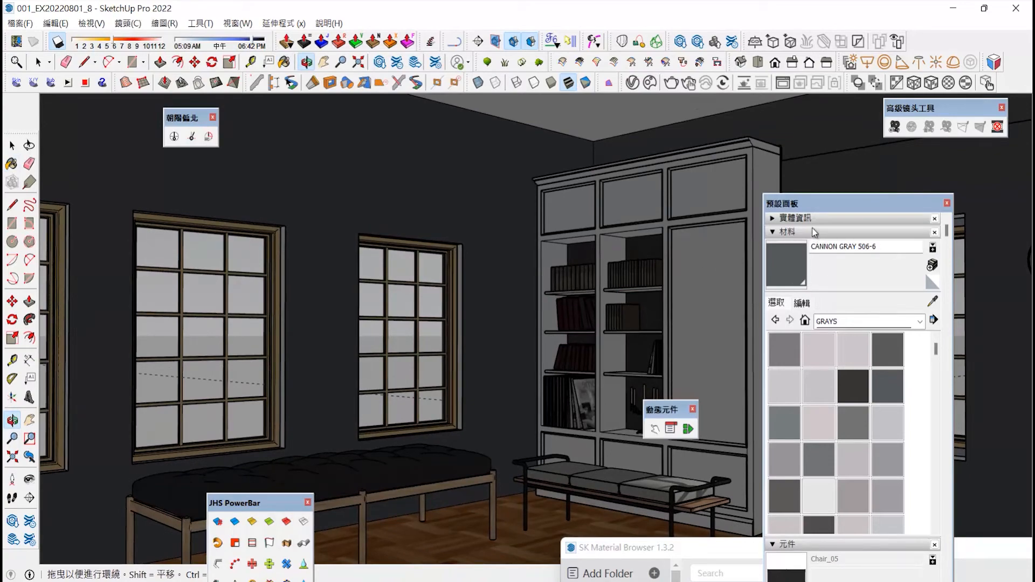
{"action": "left_click", "coordinate": [814, 232]}
{"action": "left_click", "coordinate": [934, 334]}
{"action": "left_click", "coordinate": [937, 337]}
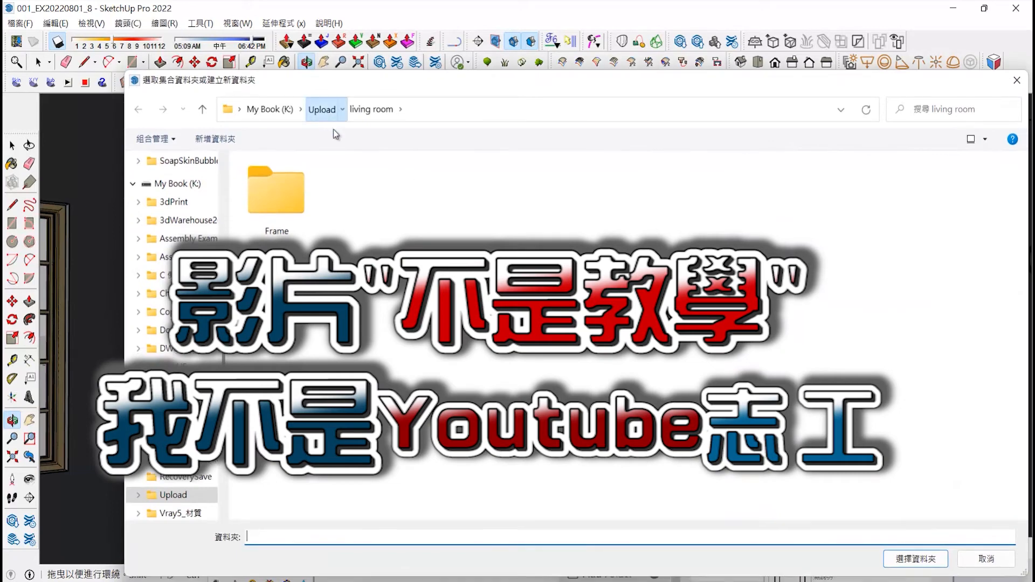
{"action": "left_click", "coordinate": [322, 111]}
{"action": "double_click", "coordinate": [280, 370]}
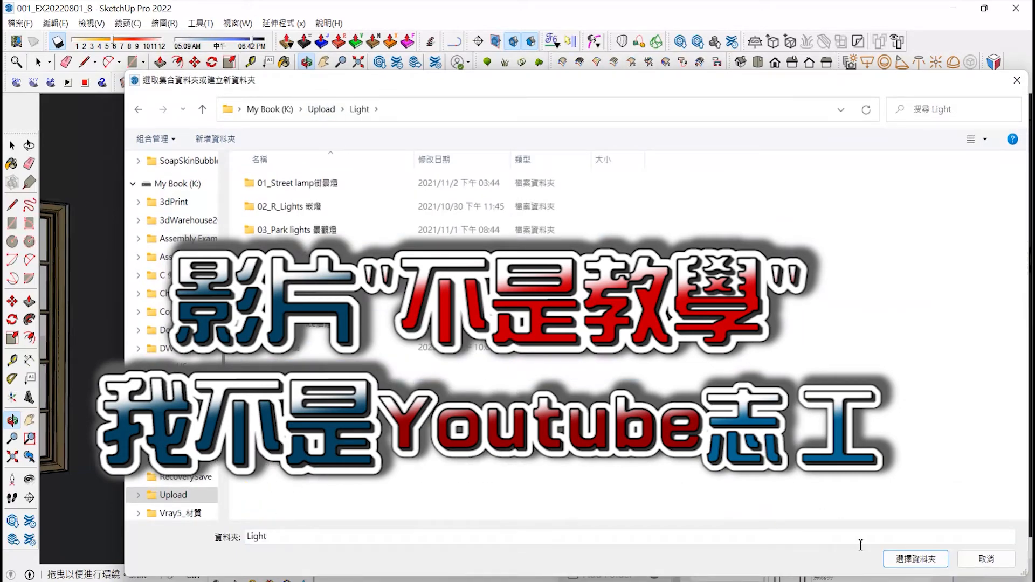
{"action": "double_click", "coordinate": [377, 346]}
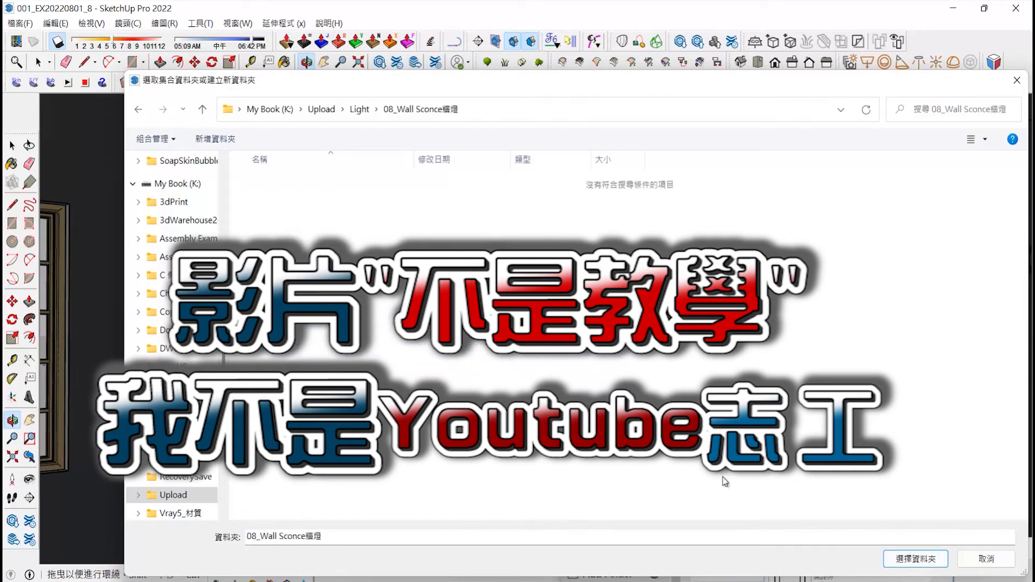
{"action": "left_click", "coordinate": [915, 559]}
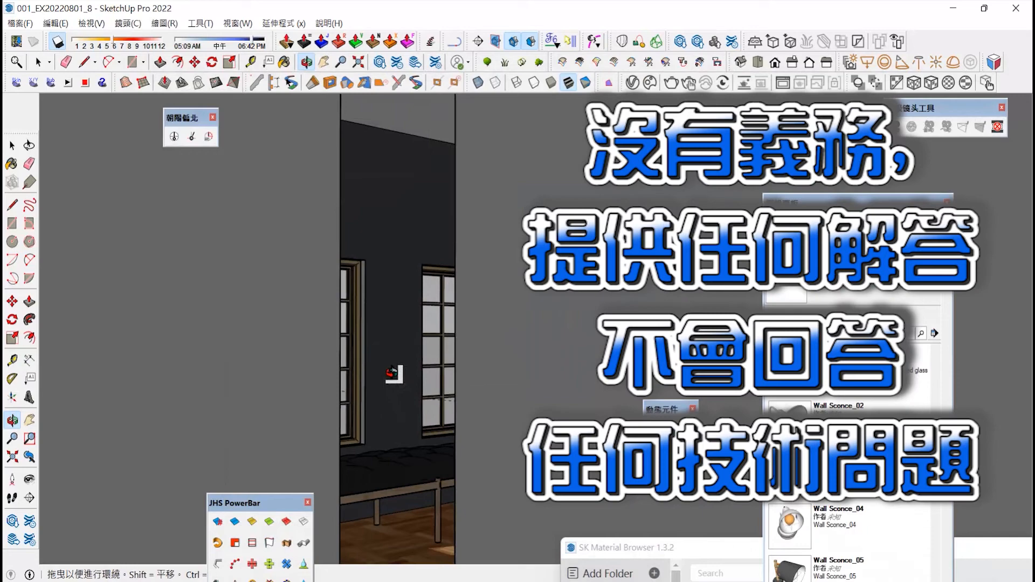
Place a wall_01 sconce from the collection on the windowed wall, above the windows and near the bookshelf.
{"action": "scroll", "coordinate": [804, 538], "scroll_direction": "down", "scroll_amount": 2}
{"action": "scroll", "coordinate": [802, 534], "scroll_direction": "down", "scroll_amount": 6}
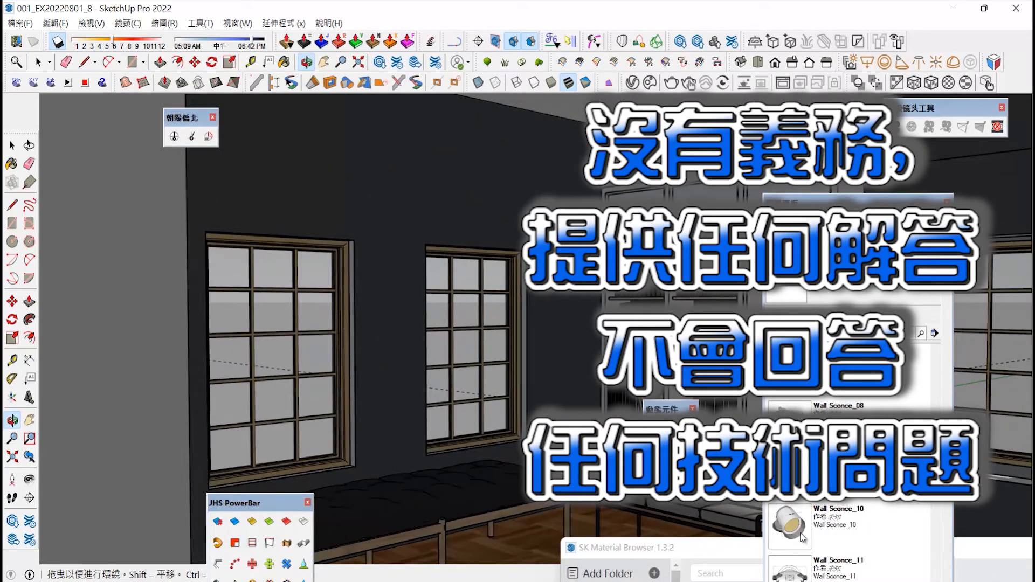
{"action": "scroll", "coordinate": [803, 537], "scroll_direction": "down", "scroll_amount": 3}
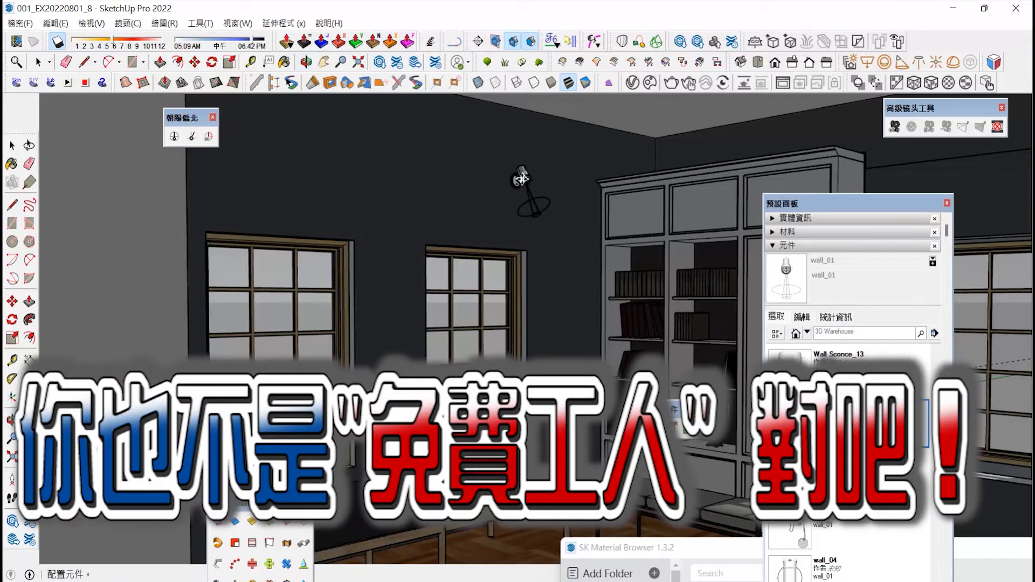
{"action": "left_click", "coordinate": [508, 178]}
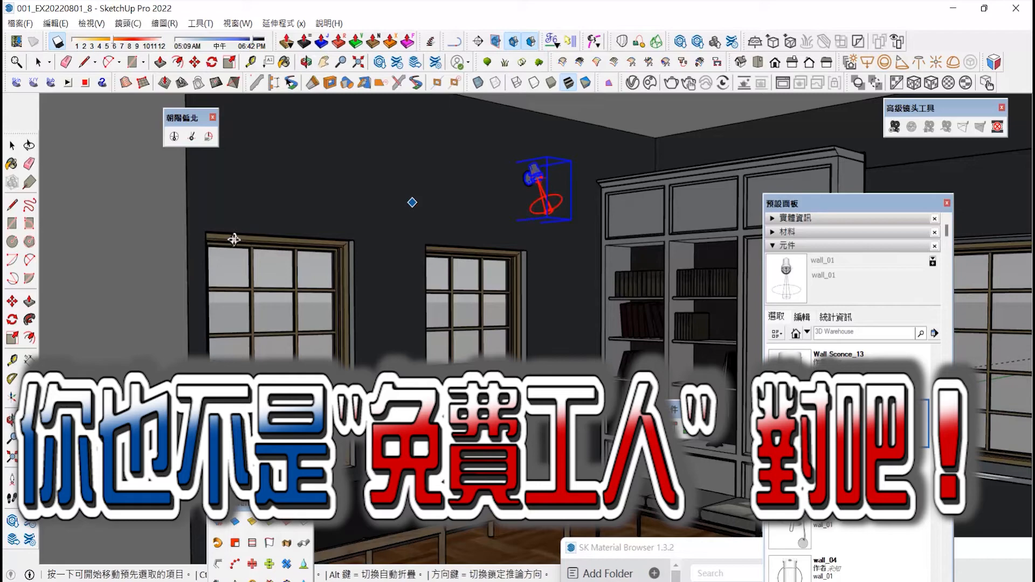
Copy the wall_01 sconce to above the window farthest from the bookshelf, filling the gap with copies at 3 equal intervals (/3).
{"action": "left_click", "coordinate": [12, 420]}
{"action": "middle_click_drag", "start_coordinate": [448, 308], "coordinate": [377, 335]}
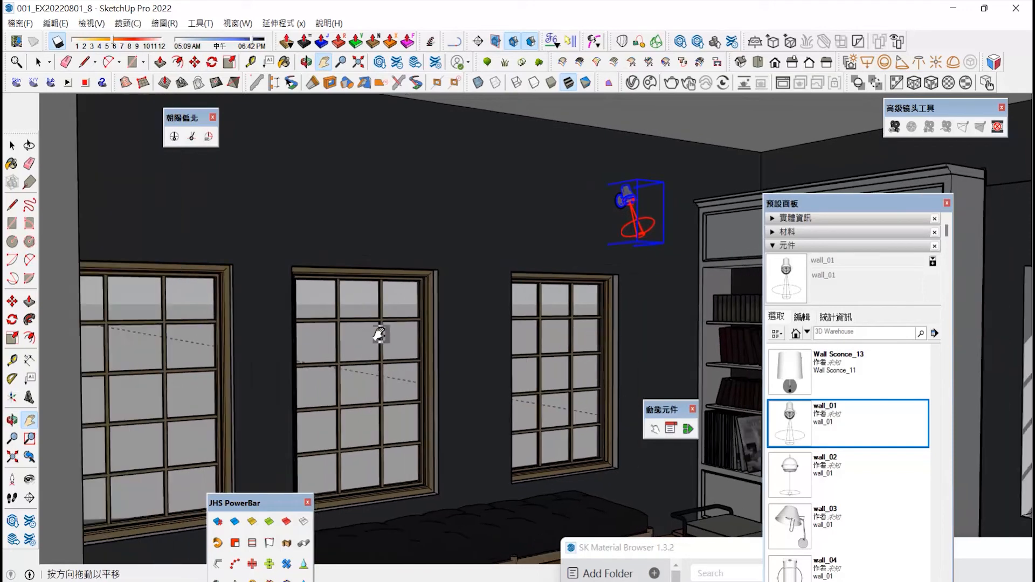
{"action": "left_click", "coordinate": [12, 301]}
{"action": "left_click", "coordinate": [615, 233]}
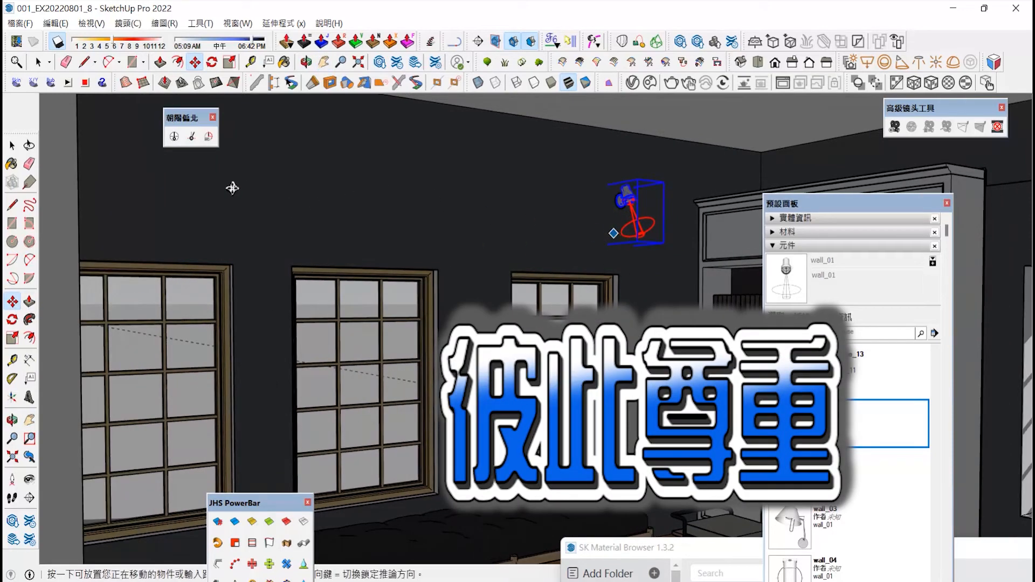
{"action": "key", "text": "ctrl"}
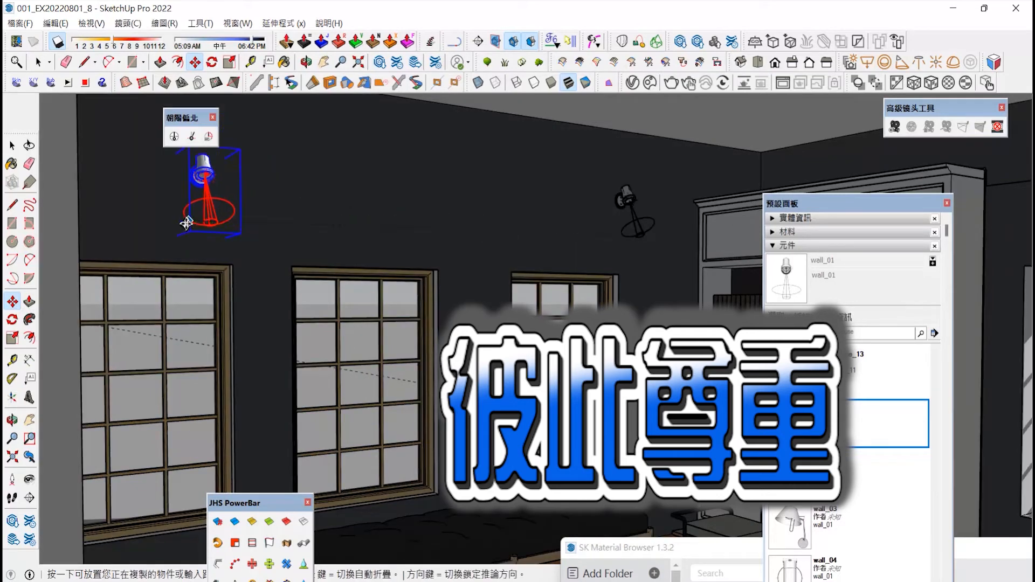
{"action": "left_click", "coordinate": [186, 222]}
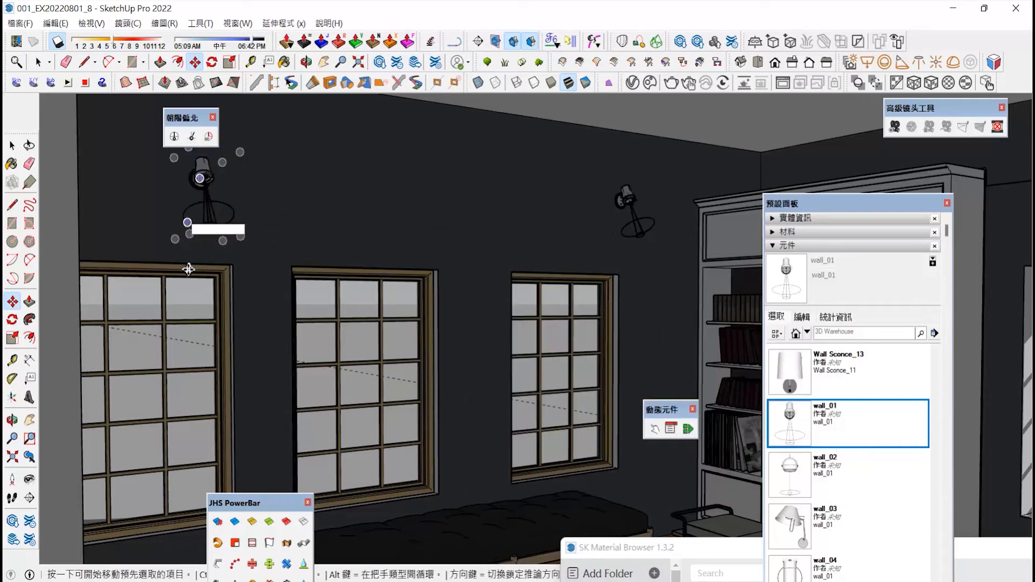
{"action": "type", "text": "/3"}
{"action": "key", "text": "Return"}
Set up an eye-level interior view facing the bookshelf corner, using Position Camera, Look Around and Walk.
{"action": "left_click", "coordinate": [11, 421]}
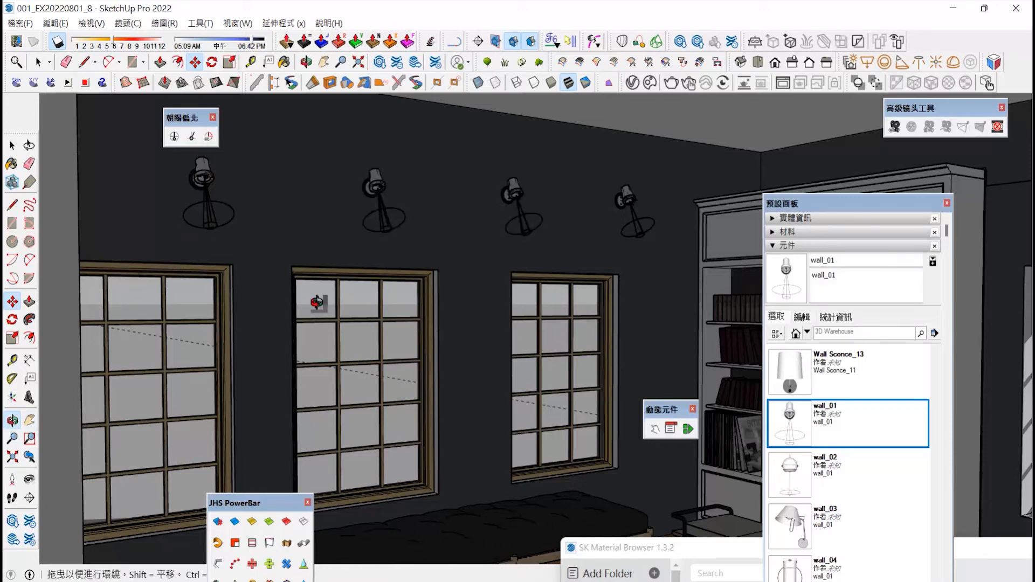
{"action": "left_click_drag", "start_coordinate": [311, 306], "coordinate": [335, 301]}
{"action": "left_click", "coordinate": [29, 420]}
{"action": "left_click_drag", "start_coordinate": [618, 275], "coordinate": [397, 224]}
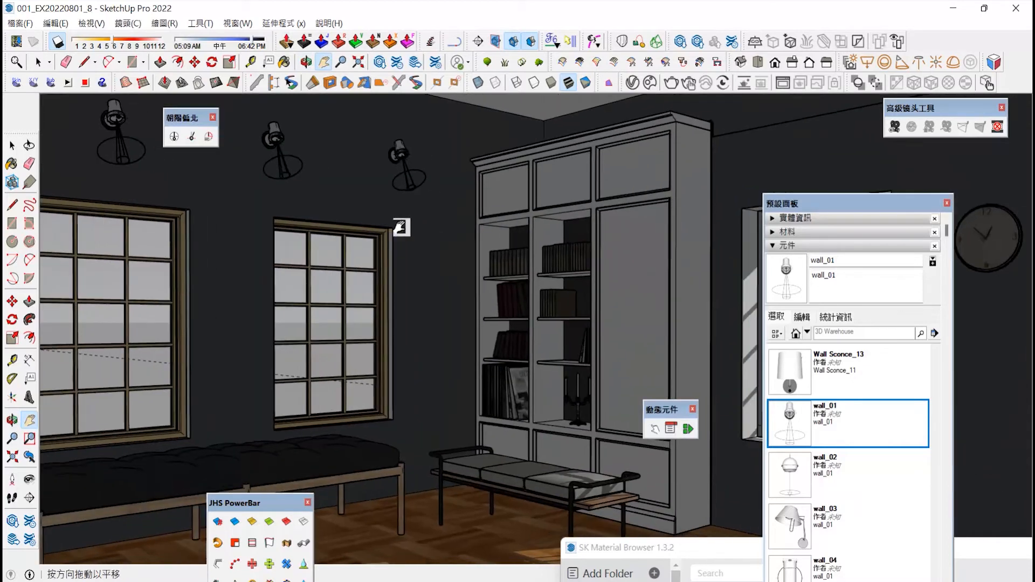
{"action": "scroll", "coordinate": [430, 292], "scroll_direction": "down", "scroll_amount": 1}
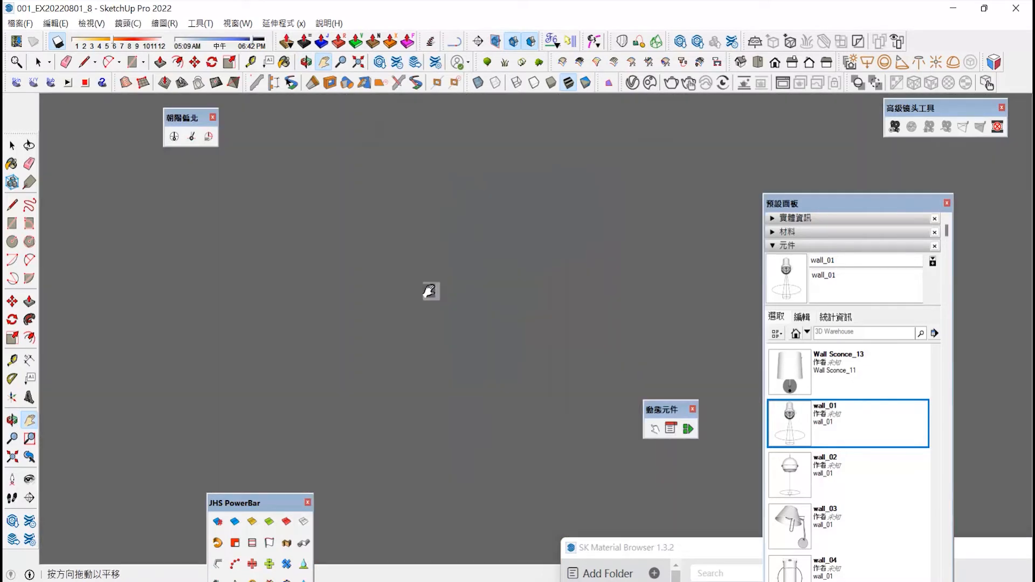
{"action": "left_click", "coordinate": [31, 458]}
{"action": "left_click", "coordinate": [29, 479]}
{"action": "left_click_drag", "start_coordinate": [440, 394], "coordinate": [509, 383]}
{"action": "left_click", "coordinate": [12, 498]}
{"action": "left_click_drag", "start_coordinate": [359, 547], "coordinate": [359, 569]}
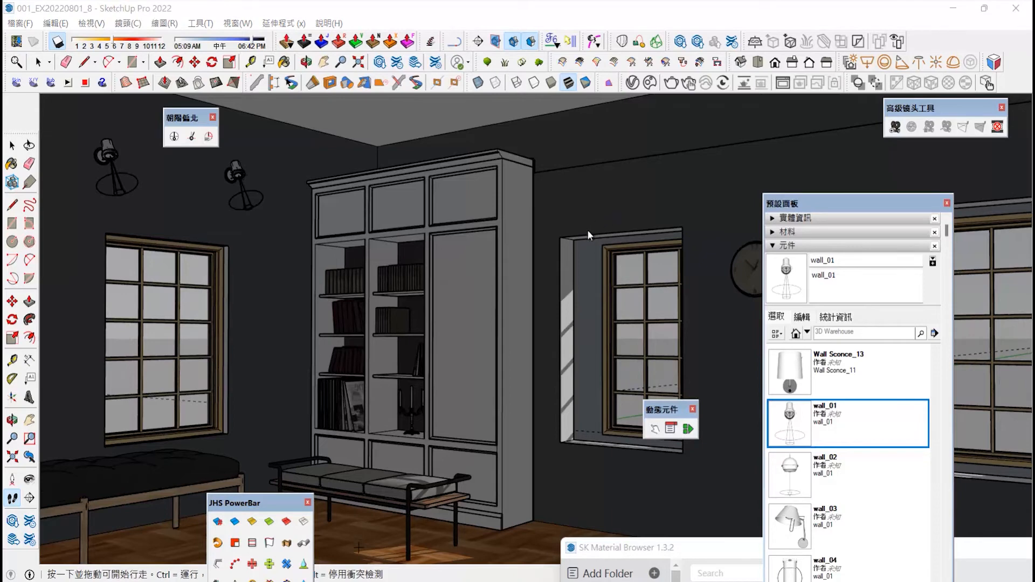
Create an advanced camera from the current interior view and set its focal length to 40 mm.
{"action": "key", "text": "m"}
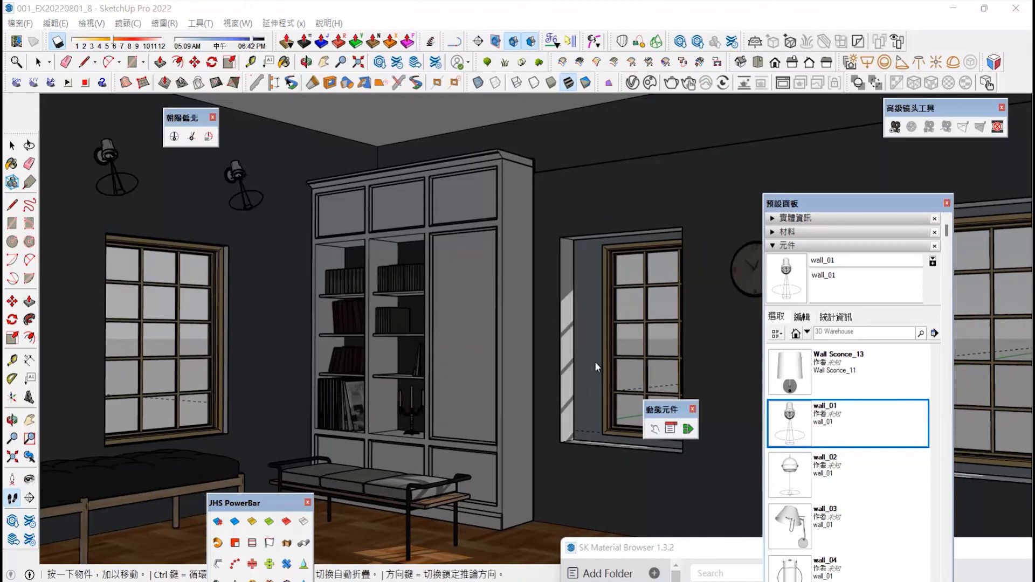
{"action": "left_click", "coordinate": [502, 312]}
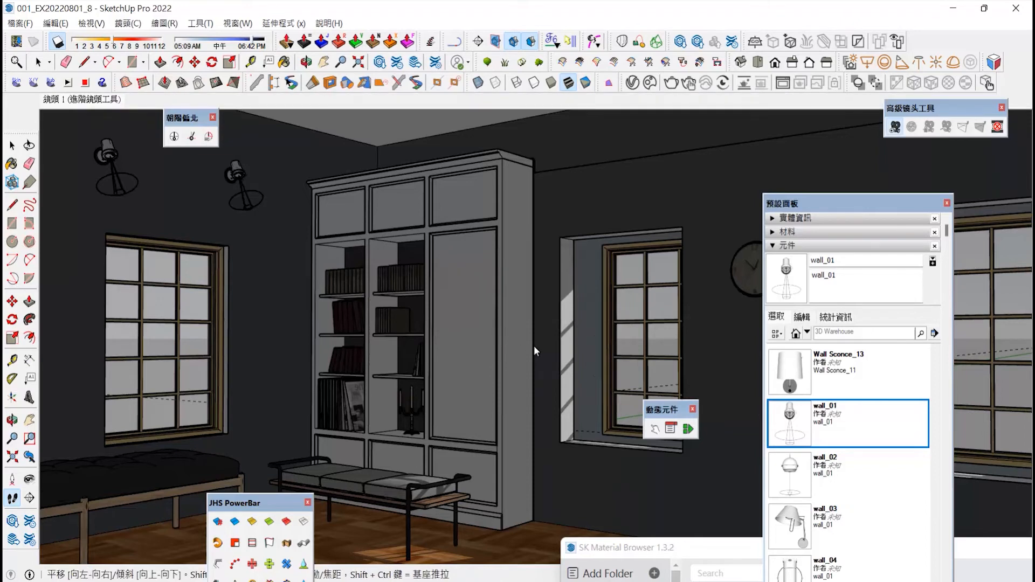
{"action": "right_click", "coordinate": [534, 345]}
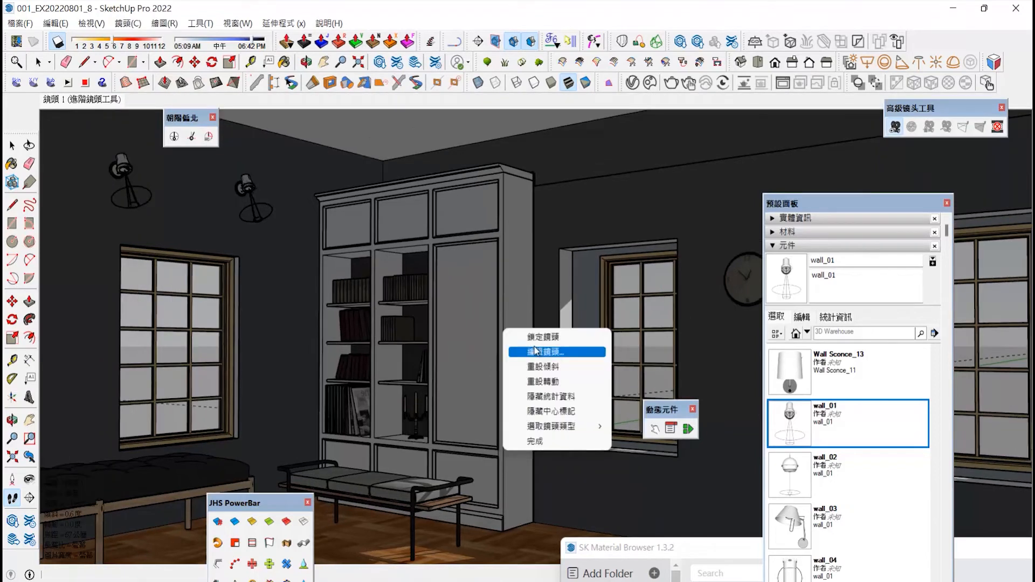
{"action": "left_click", "coordinate": [542, 351]}
{"action": "double_click", "coordinate": [518, 316]}
{"action": "type", "text": "40 公厘"}
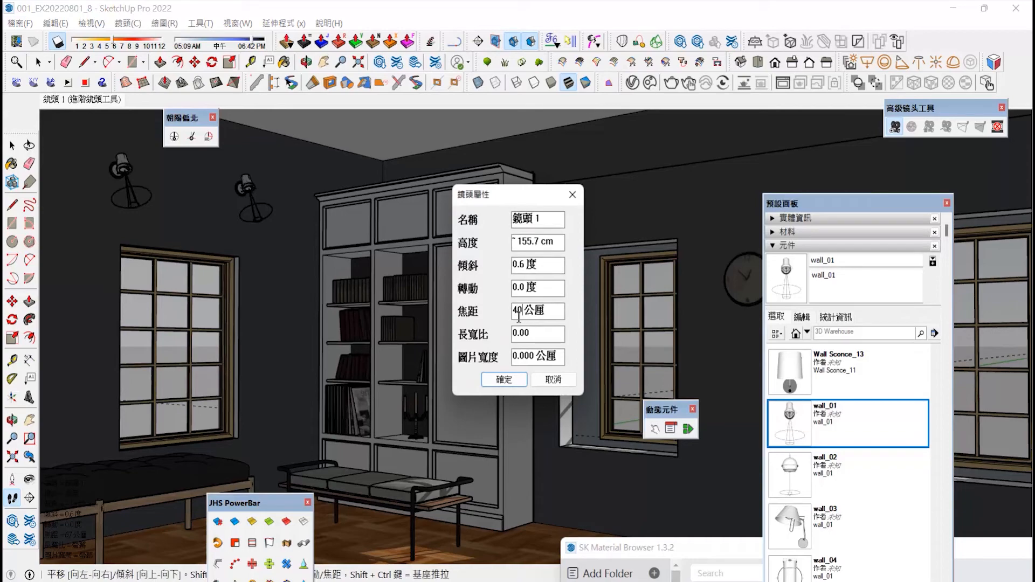
{"action": "key", "text": "Return"}
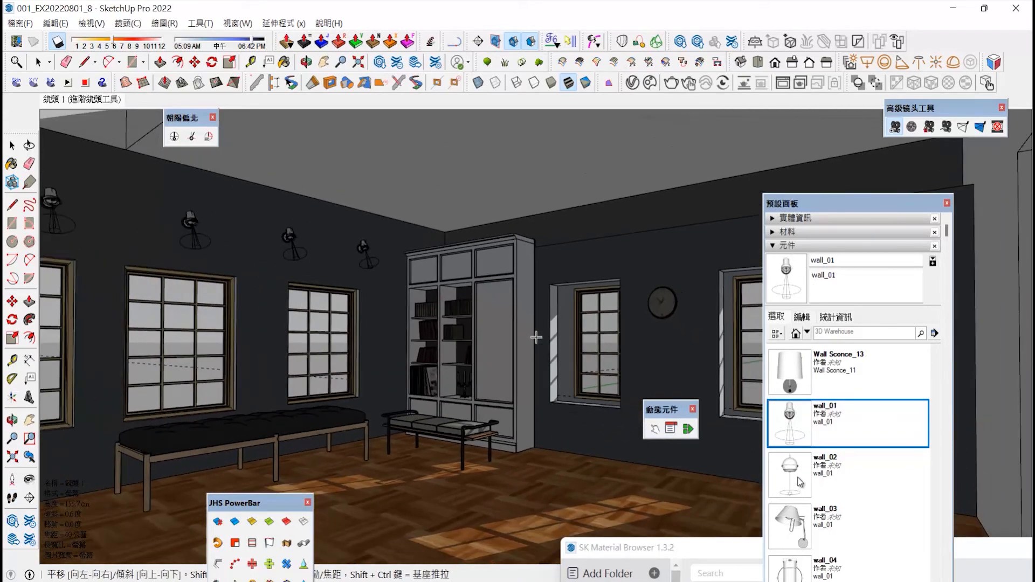
Place a wall_02 sconce above the clock wall's bookshelf-side window and copy it along the wall to the clock's other side.
{"action": "left_click", "coordinate": [800, 481]}
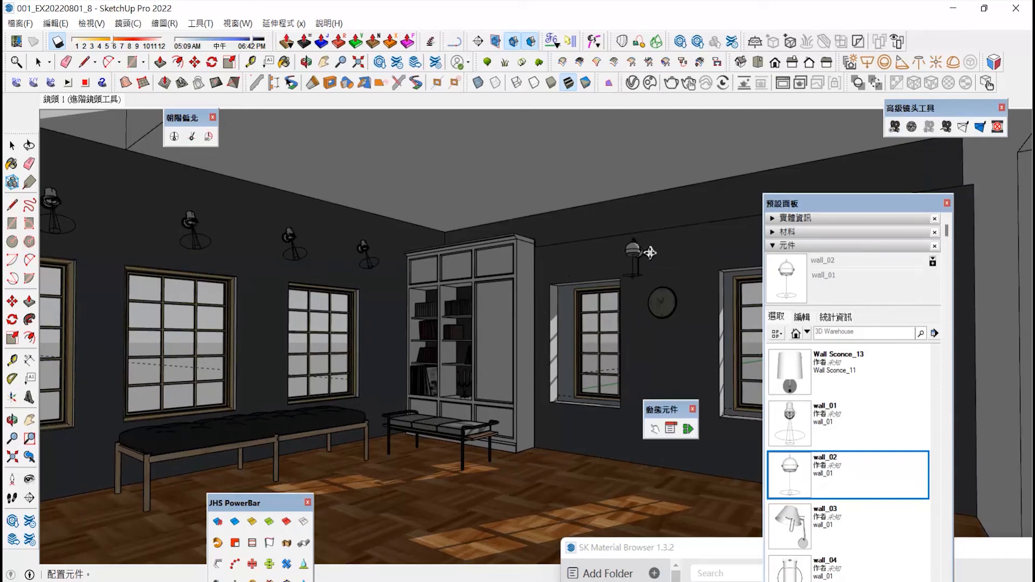
{"action": "left_click", "coordinate": [651, 254]}
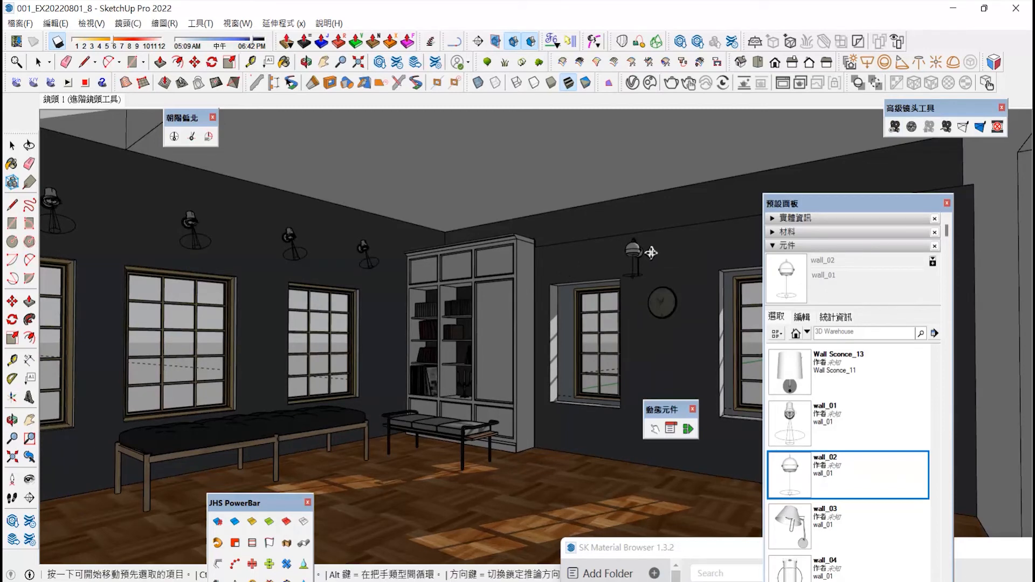
{"action": "left_click", "coordinate": [685, 246]}
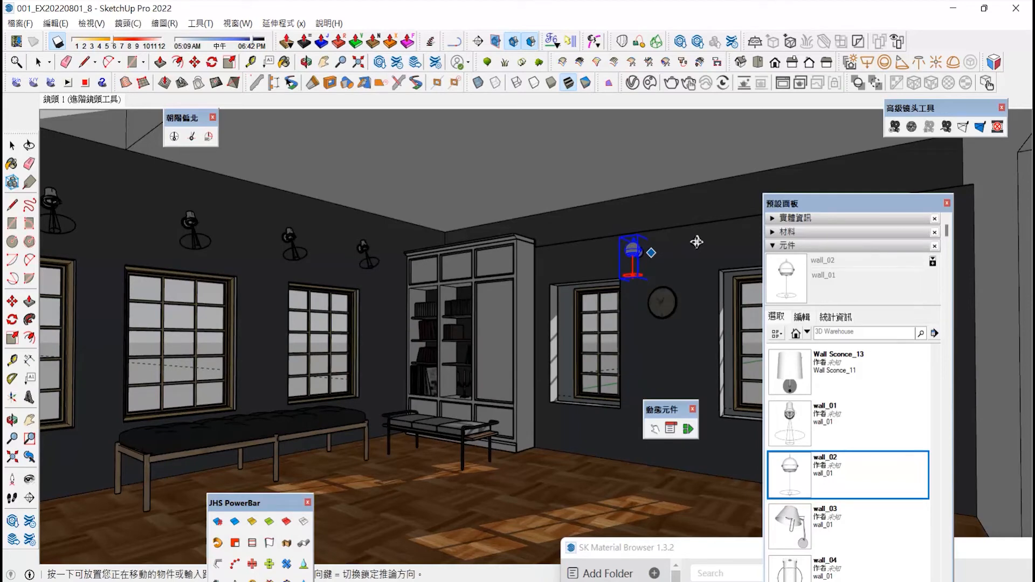
{"action": "key", "text": "ctrl"}
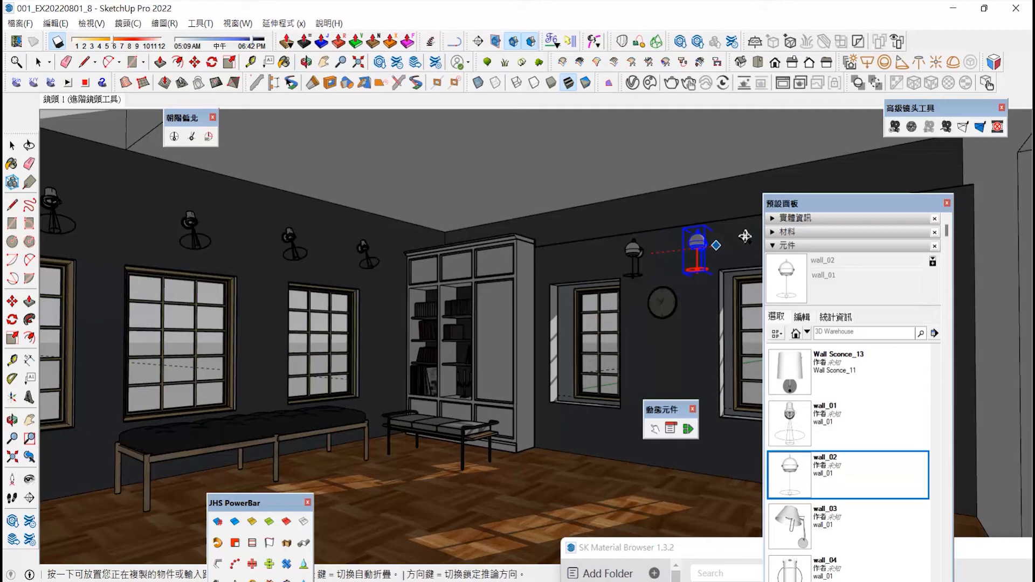
{"action": "left_click", "coordinate": [707, 228]}
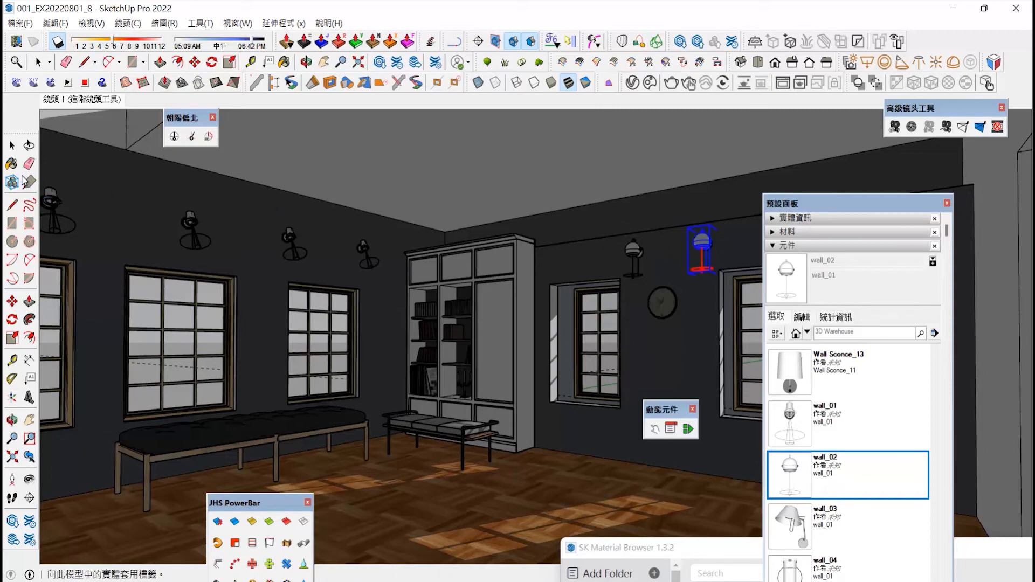
Paint the remaining lighter wall section at the far end of the clock wall with CANNON GRAY 506-6.
{"action": "left_click", "coordinate": [11, 163]}
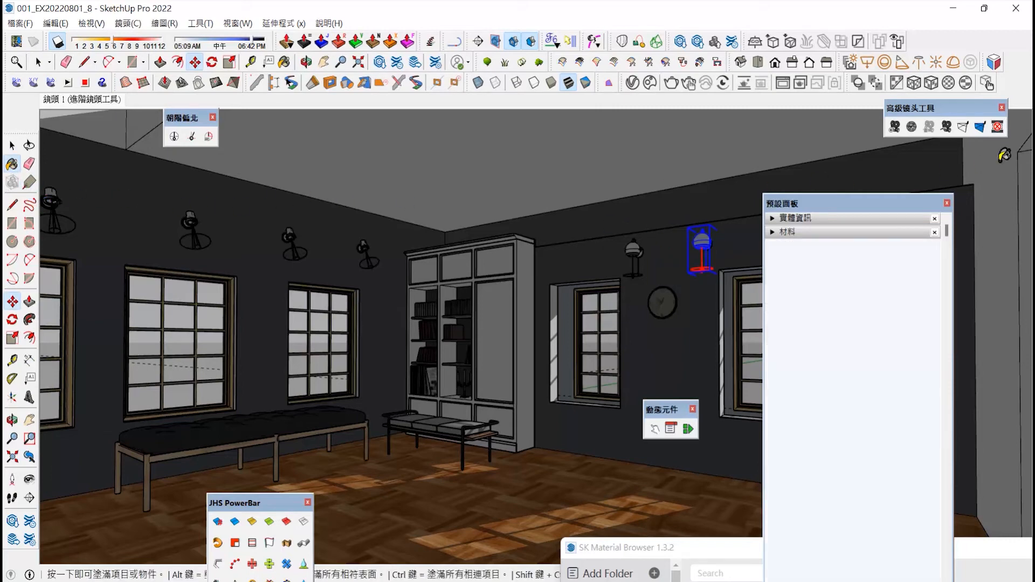
{"action": "left_click", "coordinate": [980, 164]}
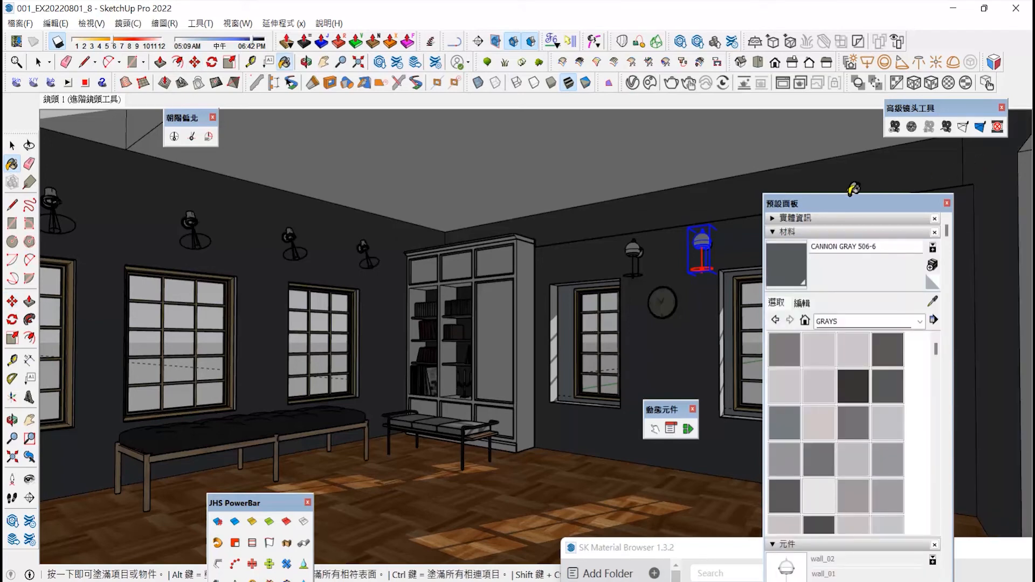
{"action": "left_click_drag", "start_coordinate": [835, 209], "coordinate": [954, 339]}
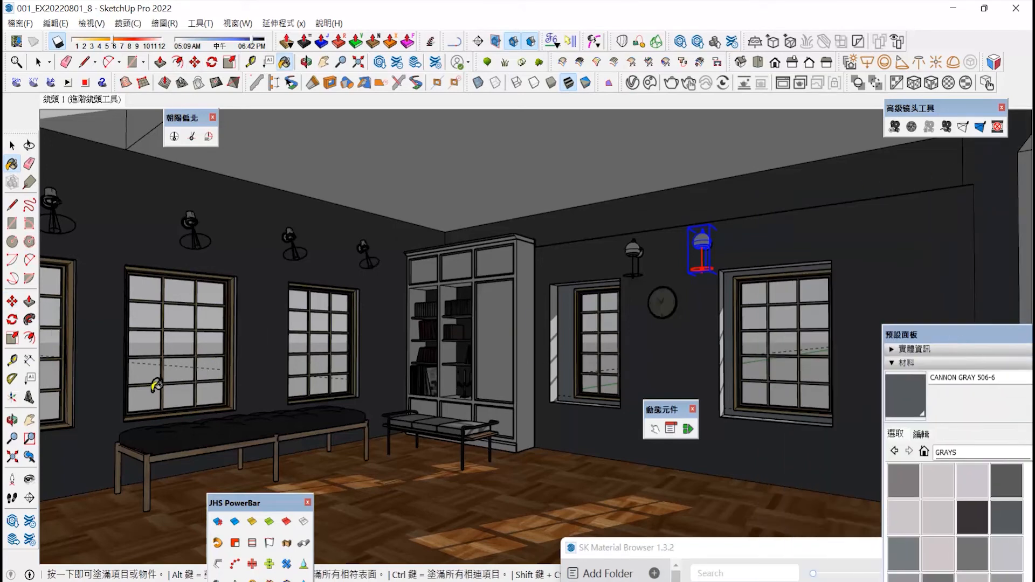
Load Upload's living room folder as the component collection.
{"action": "left_click", "coordinate": [12, 420]}
{"action": "left_click_drag", "start_coordinate": [69, 406], "coordinate": [30, 410]}
{"action": "left_click", "coordinate": [27, 424]}
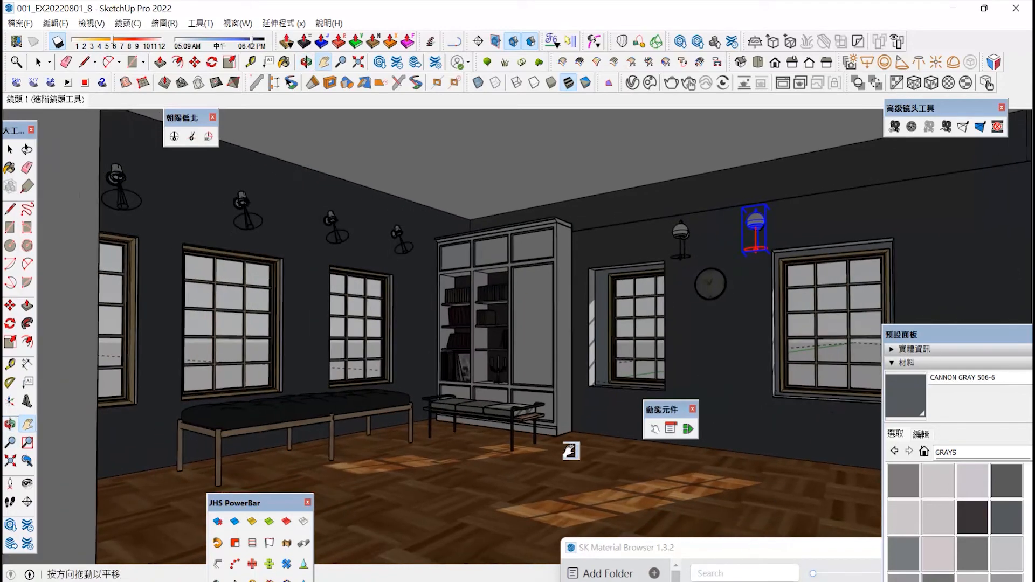
{"action": "left_click_drag", "start_coordinate": [917, 335], "coordinate": [810, 137]}
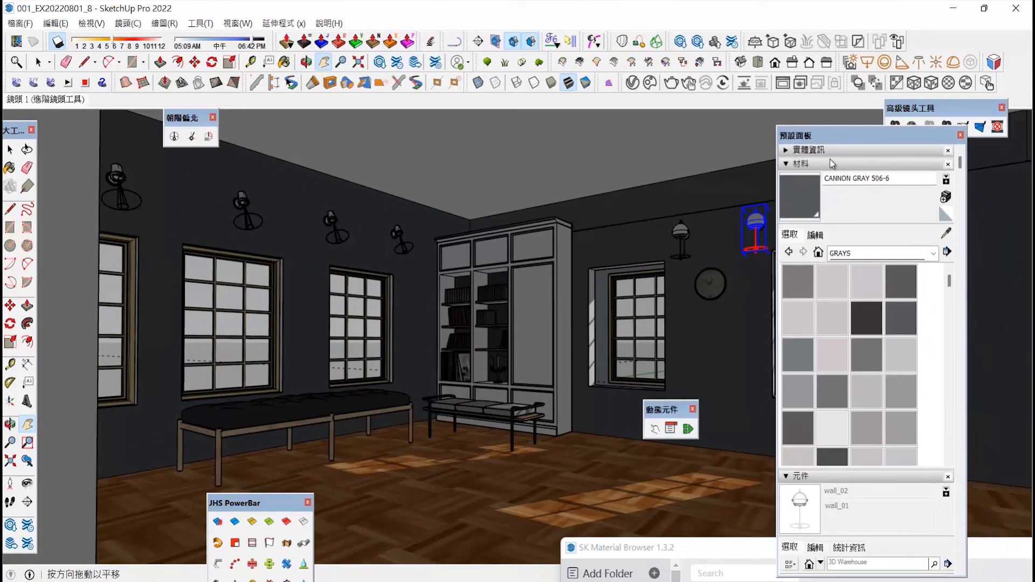
{"action": "left_click", "coordinate": [813, 168]}
{"action": "left_click", "coordinate": [951, 266]}
{"action": "left_click", "coordinate": [933, 272]}
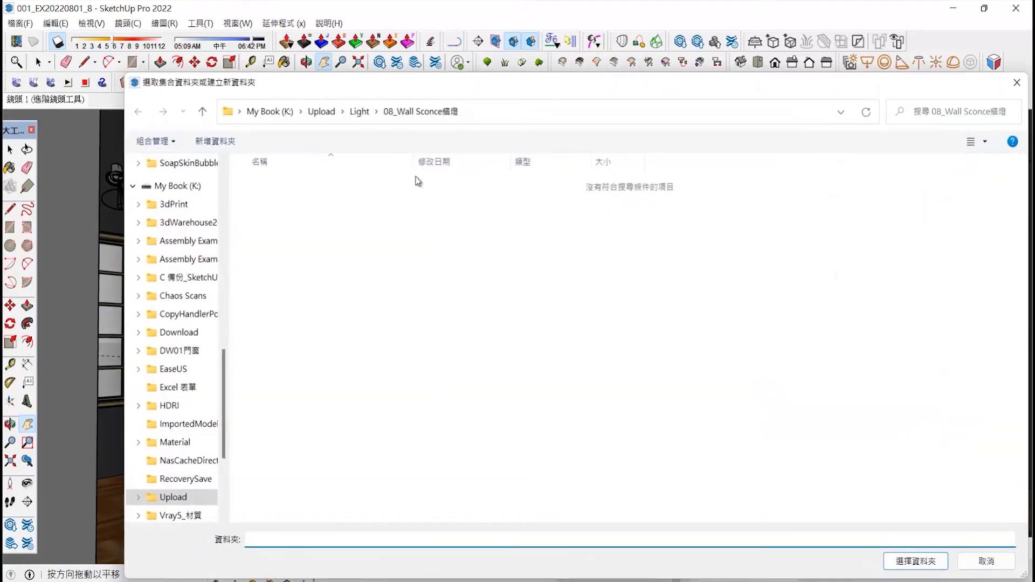
{"action": "left_click", "coordinate": [324, 111]}
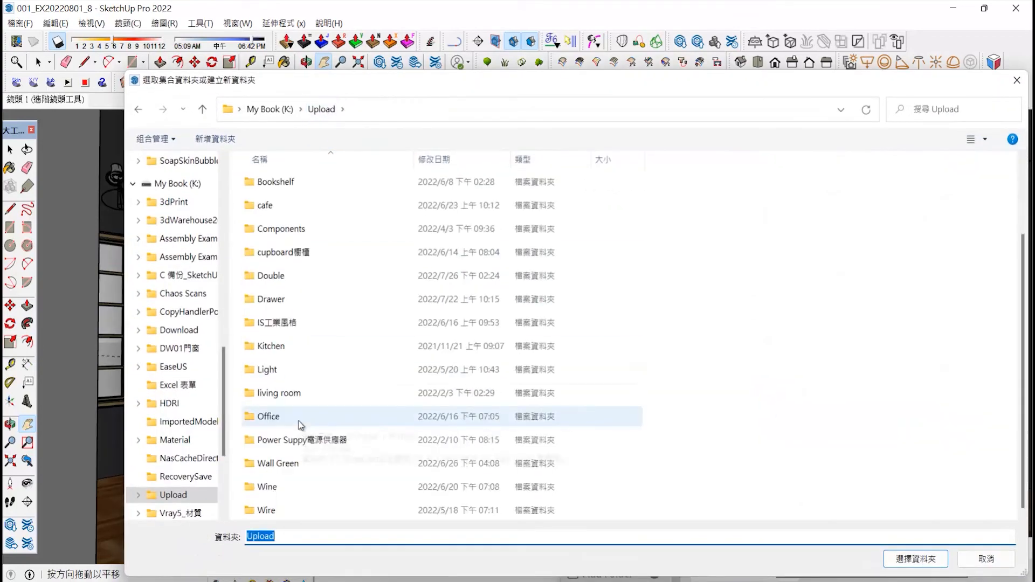
{"action": "double_click", "coordinate": [280, 393]}
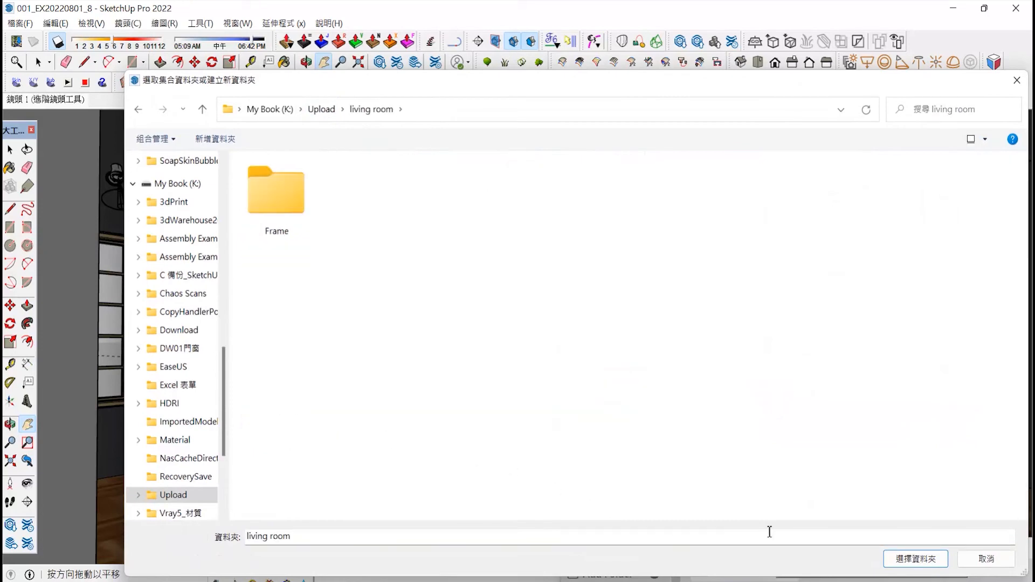
{"action": "left_click", "coordinate": [916, 559]}
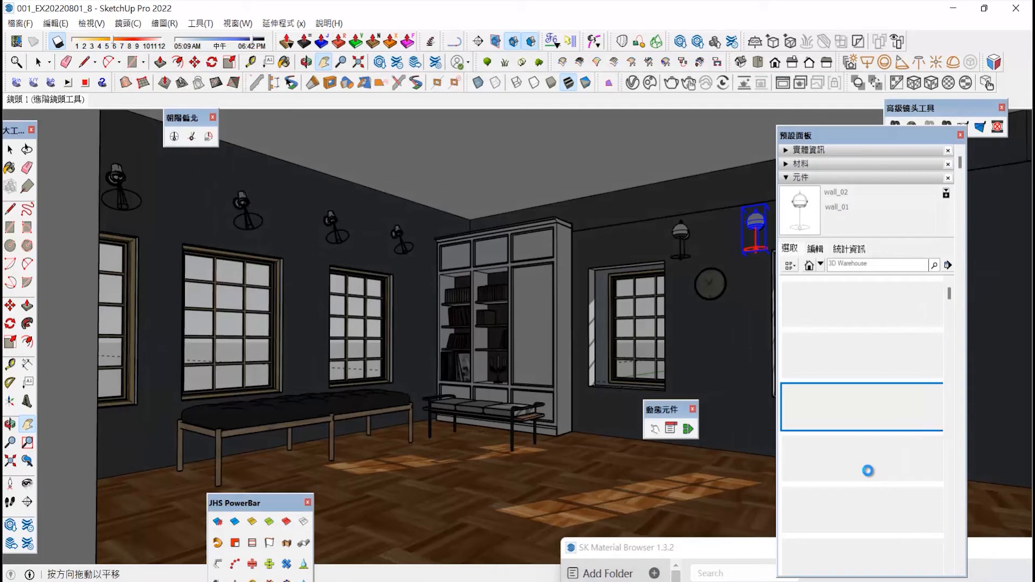
Place the Coffee table_02 component on the floor in front of the long bench.
{"action": "scroll", "coordinate": [858, 474], "scroll_direction": "down", "scroll_amount": 5}
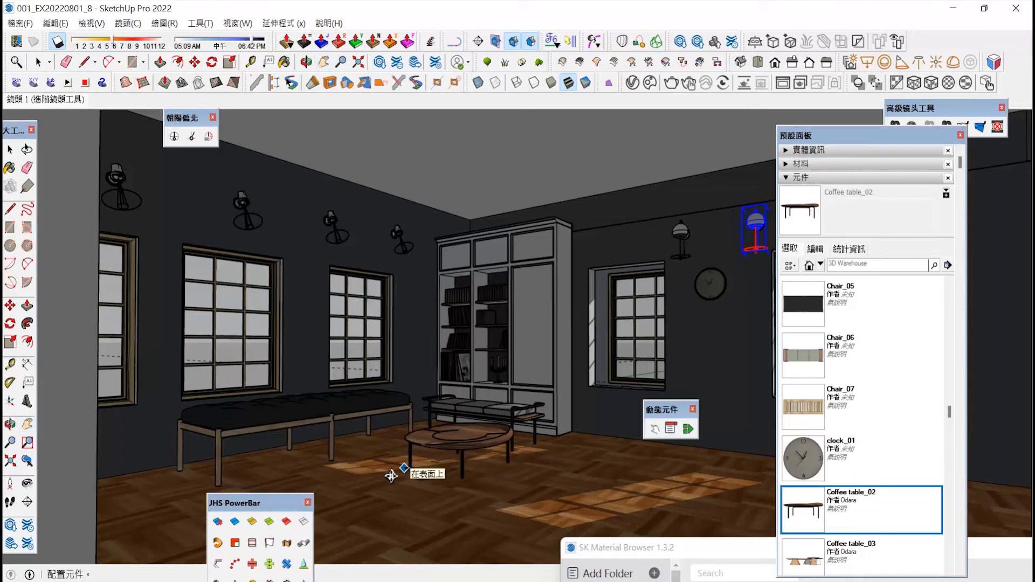
{"action": "left_click", "coordinate": [356, 497]}
{"action": "left_click", "coordinate": [355, 491]}
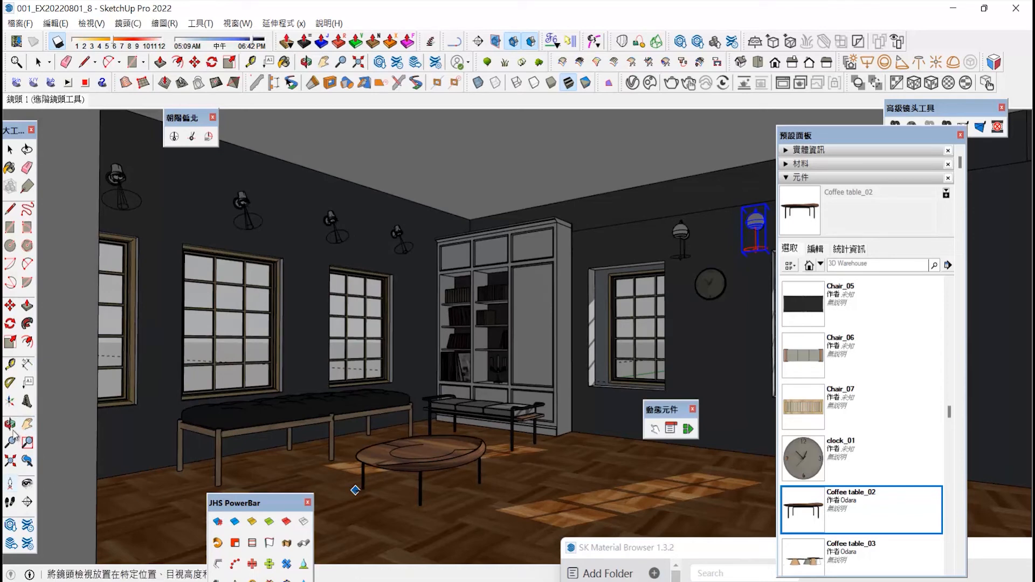
Apply the selected wood parquet flooring material from the material browser to the bare floor in the unpainted area with the single window.
{"action": "middle_click_drag", "start_coordinate": [200, 435], "coordinate": [327, 437]}
{"action": "key", "text": "b"}
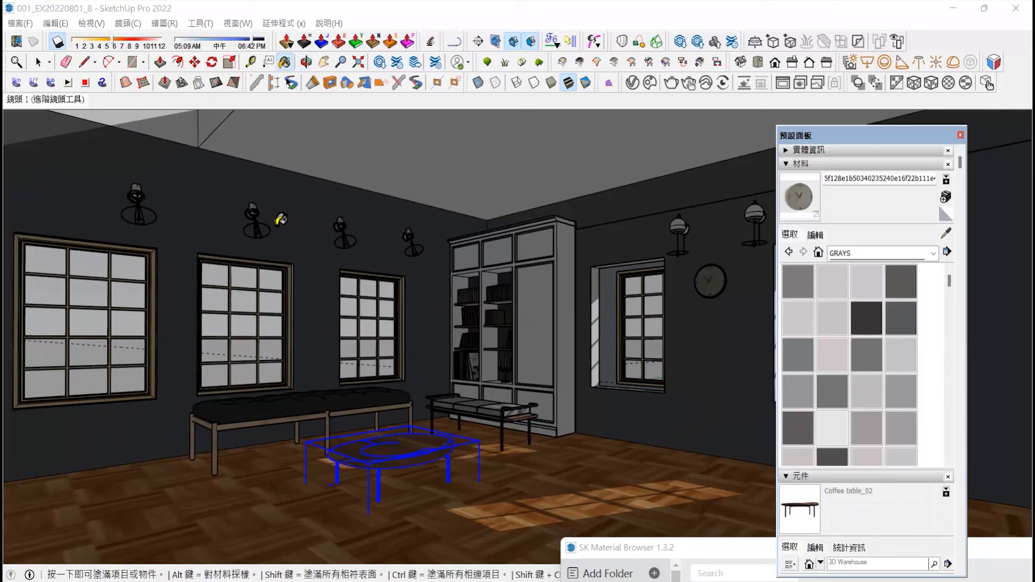
{"action": "double_click", "coordinate": [423, 13]}
{"action": "left_click", "coordinate": [10, 424]}
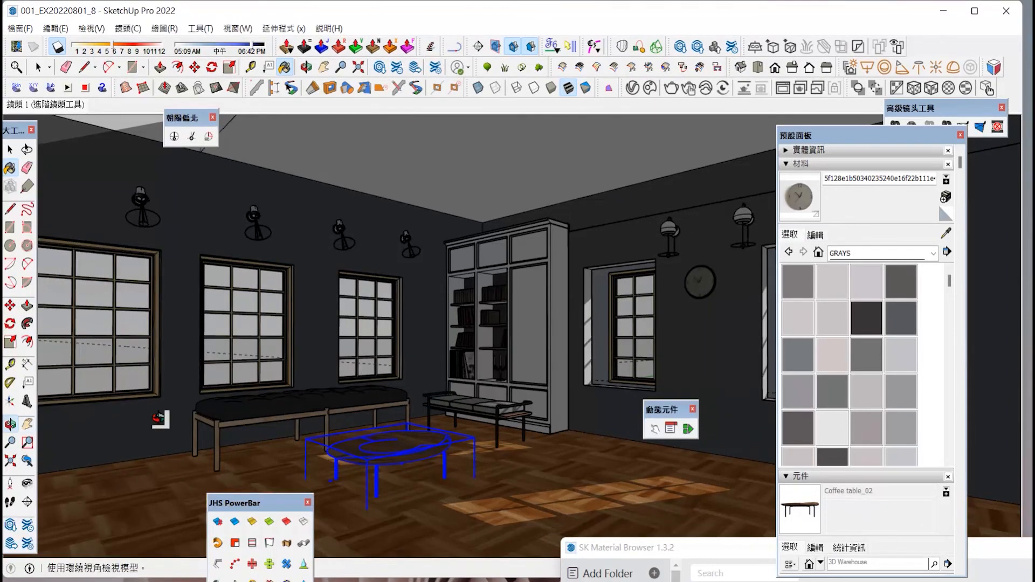
{"action": "left_click_drag", "start_coordinate": [471, 410], "coordinate": [458, 411]}
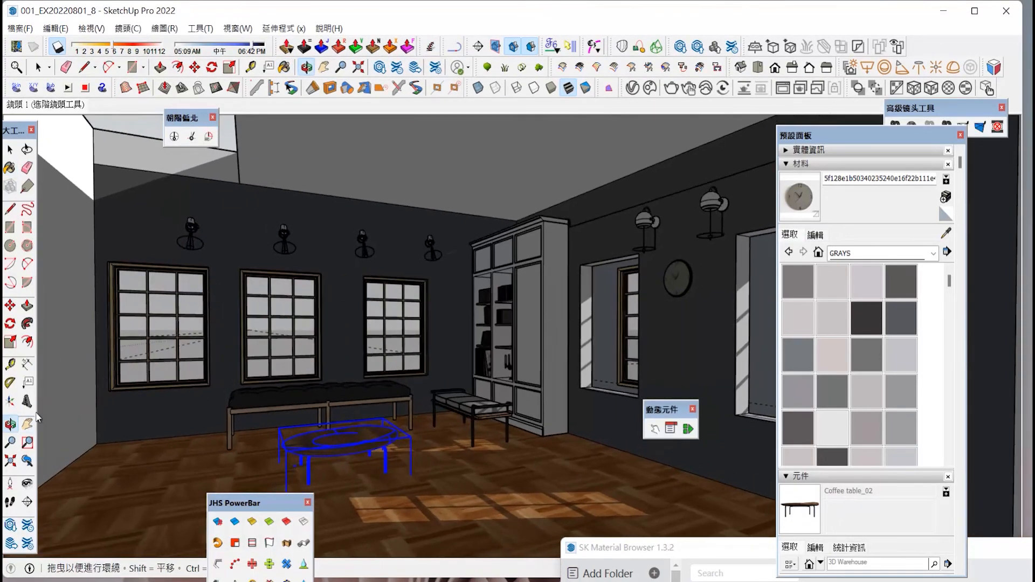
{"action": "key", "text": "h"}
{"action": "left_click_drag", "start_coordinate": [165, 380], "coordinate": [536, 368]}
{"action": "key", "text": "b"}
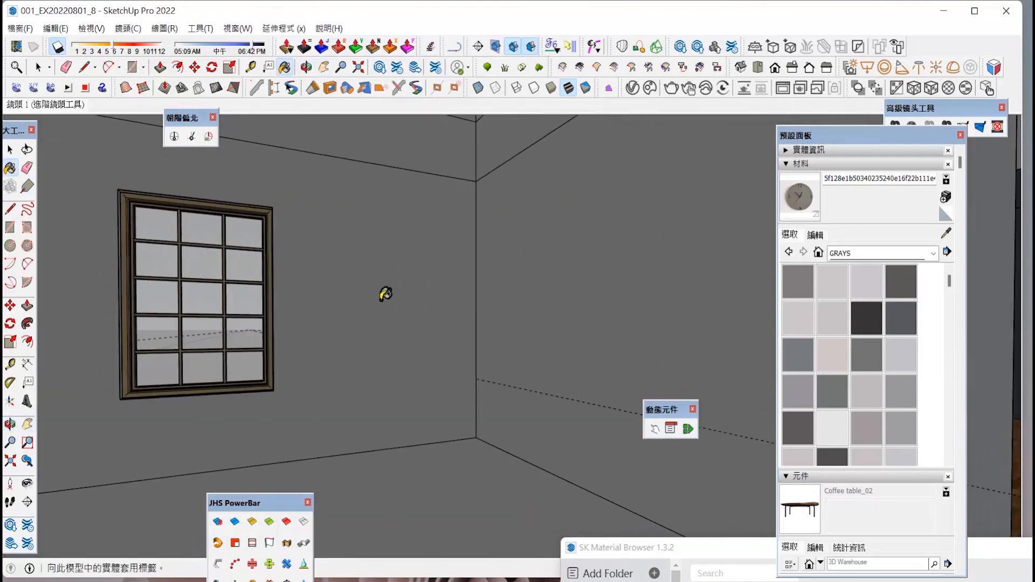
{"action": "left_click_drag", "start_coordinate": [666, 550], "coordinate": [678, 180]}
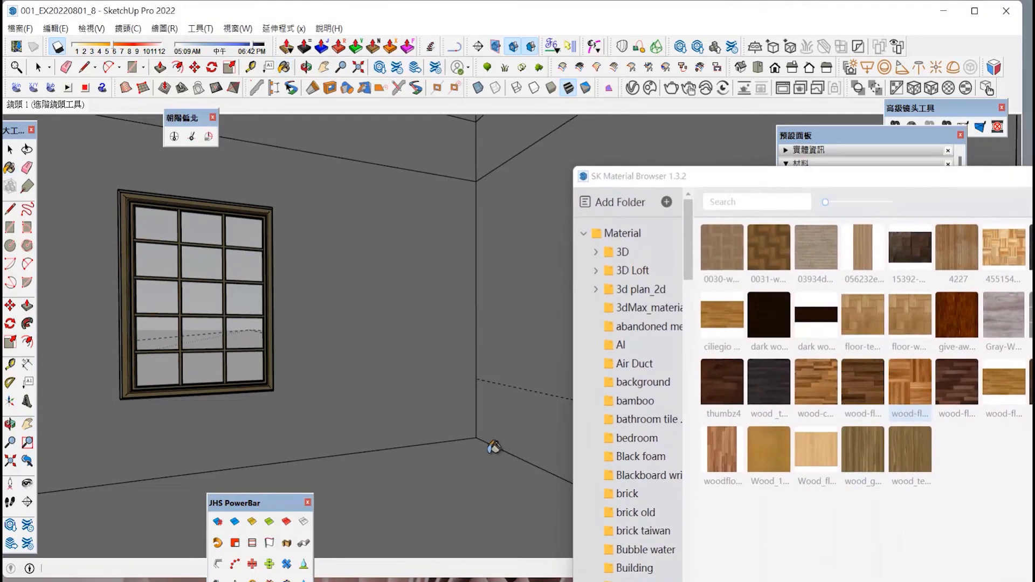
{"action": "left_click", "coordinate": [465, 465]}
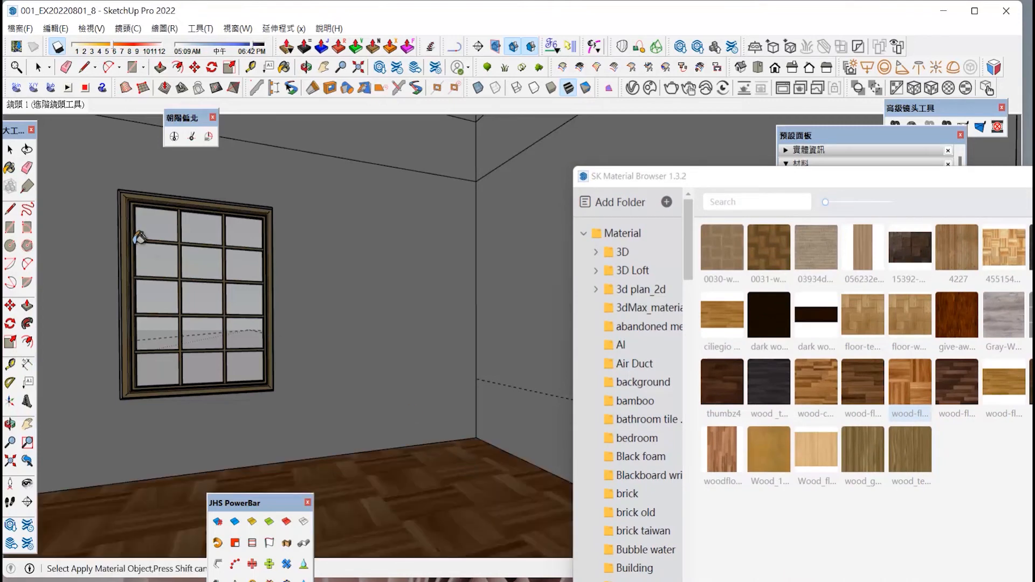
Paint the connected walls around the single window with DISTANT THUNDER 506-5 from the GRAYS collection, replacing the clock-face material.
{"action": "left_click", "coordinate": [10, 167]}
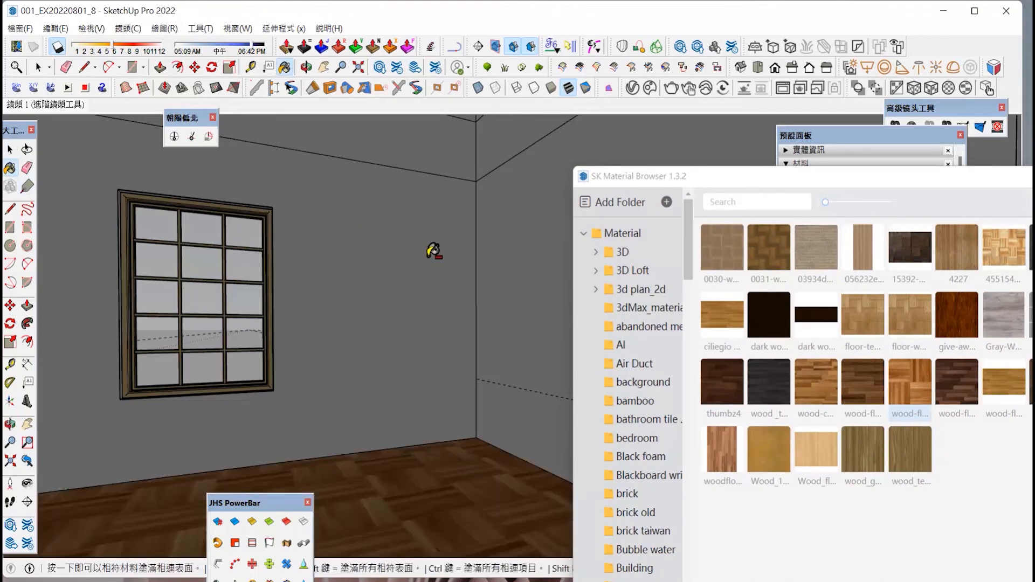
{"action": "left_click", "coordinate": [434, 251]}
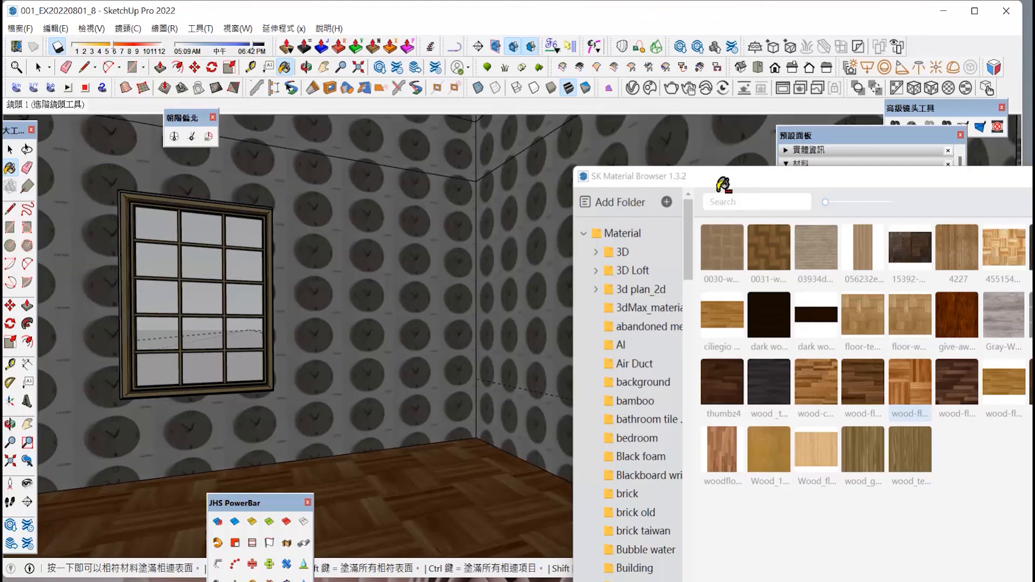
{"action": "left_click", "coordinate": [823, 135]}
{"action": "left_click_drag", "start_coordinate": [823, 135], "coordinate": [796, 124]}
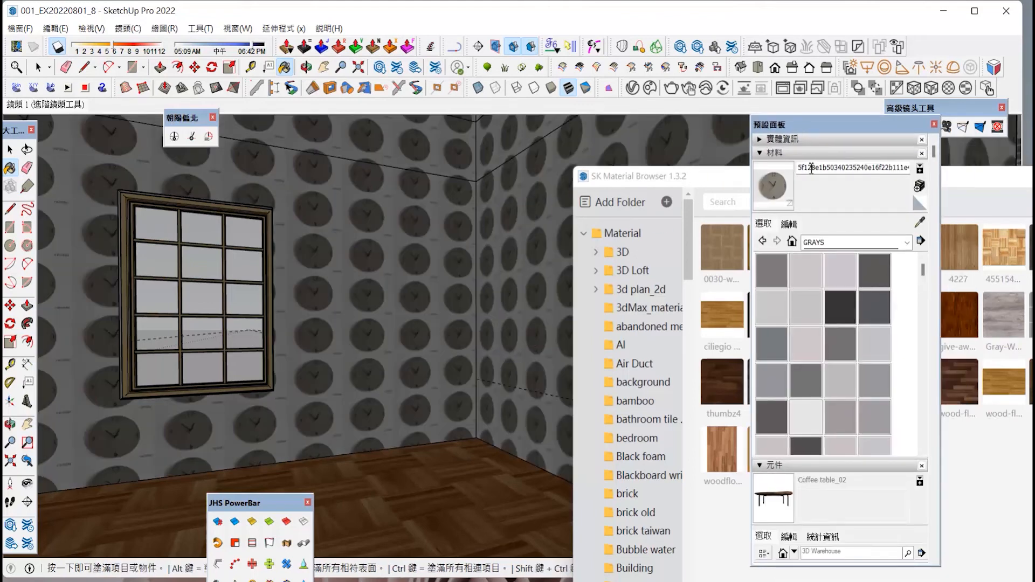
{"action": "left_click", "coordinate": [780, 347]}
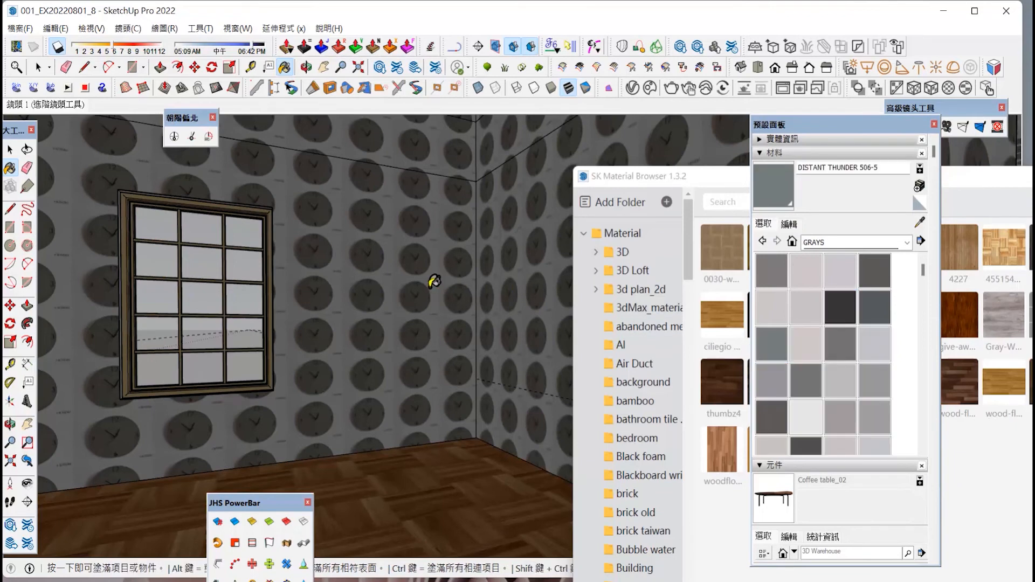
{"action": "left_click", "coordinate": [435, 281]}
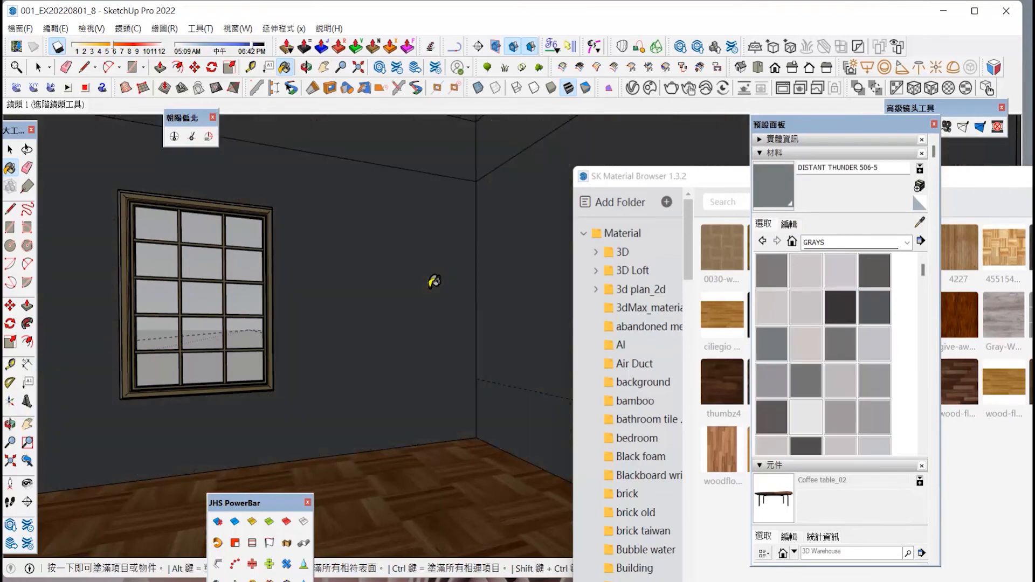
Try to paint the wall beside the single window with white1, and return to the saved 鏡頭 1 camera view.
{"action": "left_click", "coordinate": [807, 417]}
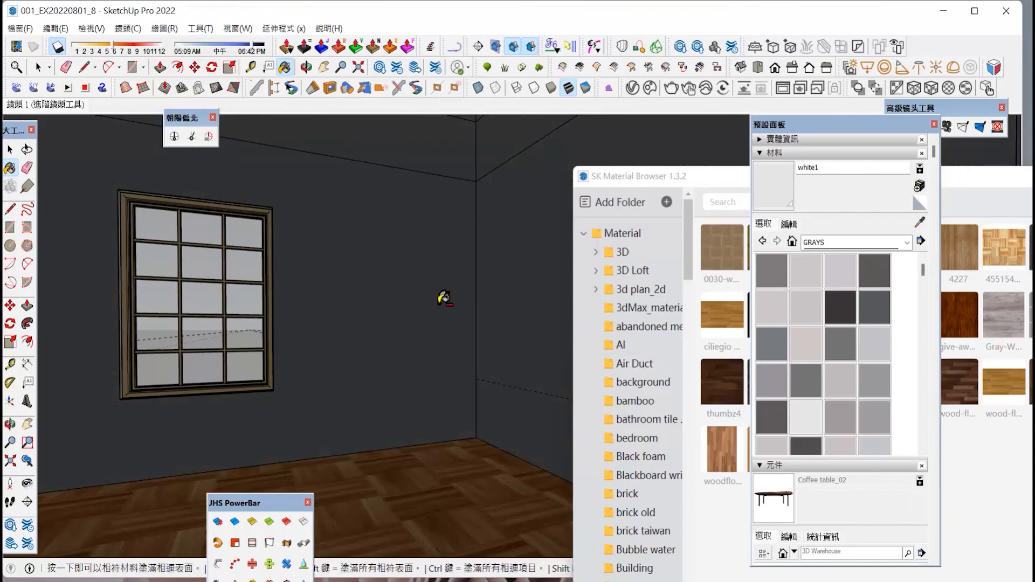
{"action": "left_click", "coordinate": [444, 298], "text": "ctrl"}
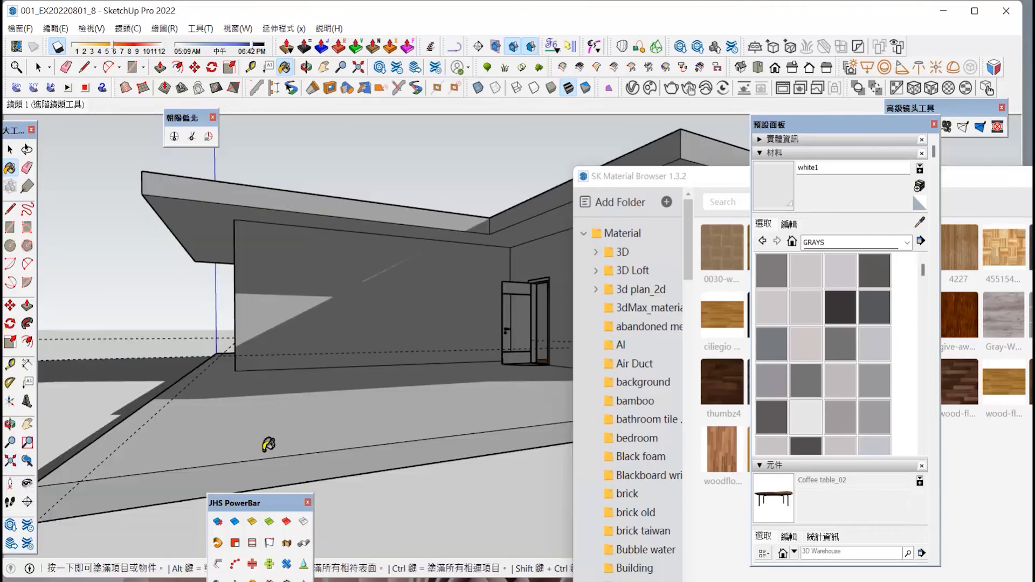
{"action": "left_click", "coordinate": [10, 424]}
{"action": "left_click_drag", "start_coordinate": [437, 334], "coordinate": [242, 349]}
{"action": "left_click_drag", "start_coordinate": [150, 342], "coordinate": [452, 365]}
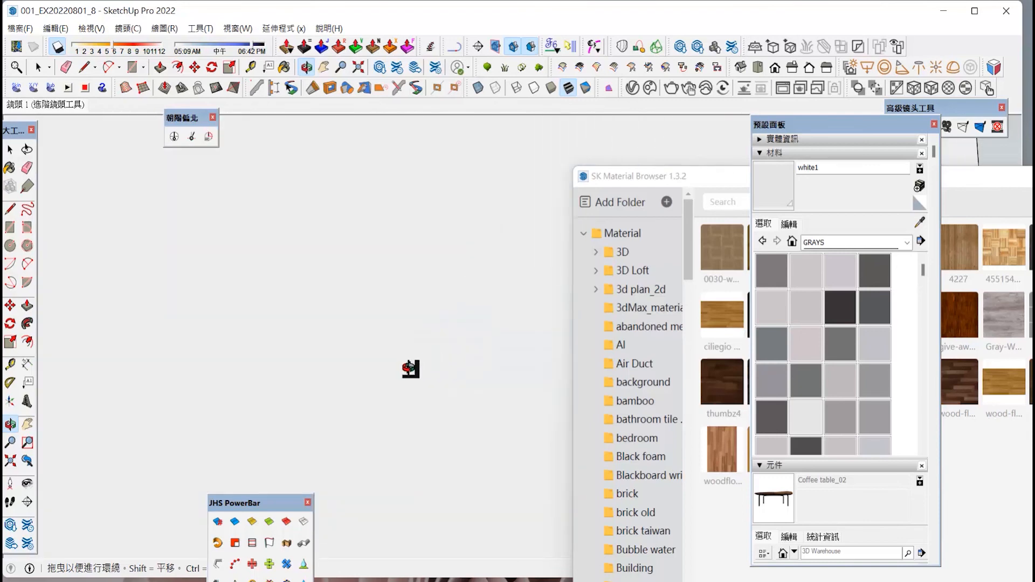
{"action": "left_click", "coordinate": [65, 105]}
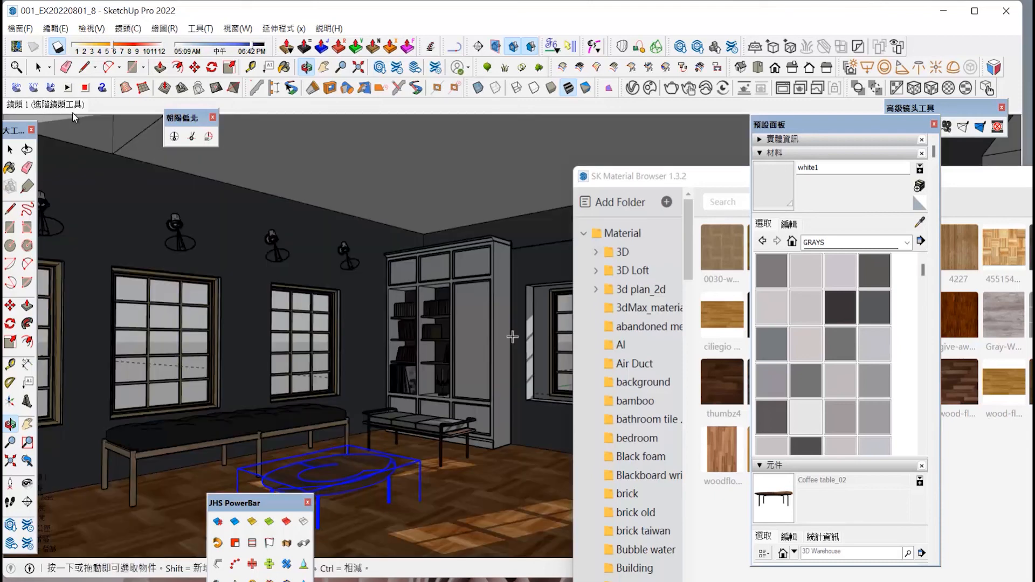